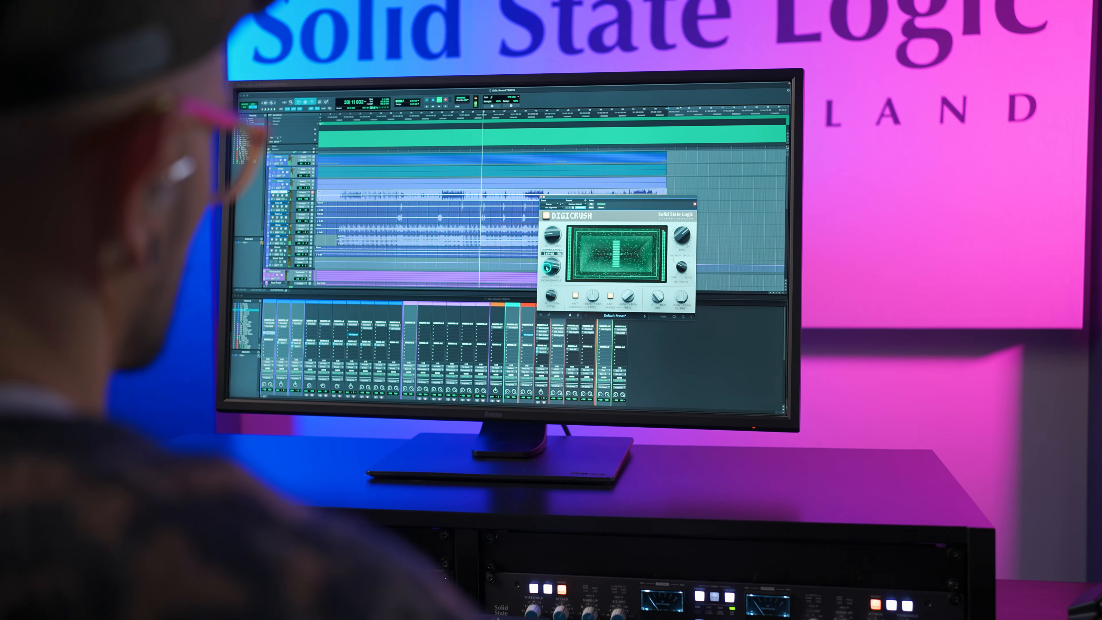
{"action": "left_click_drag", "start_coordinate": [552, 257], "coordinate": [552, 260]}
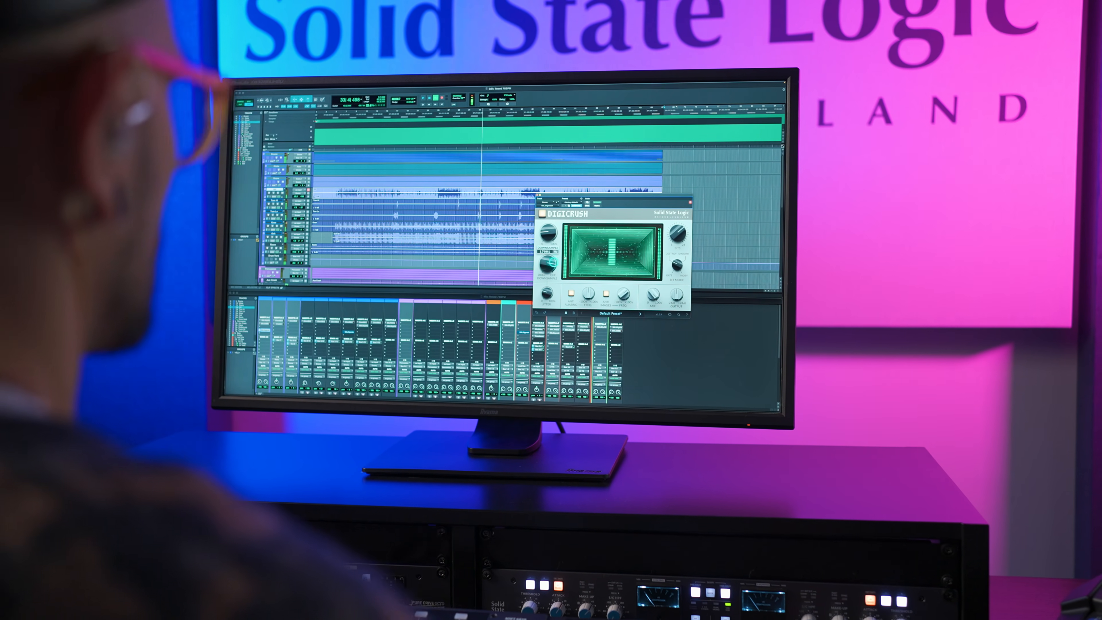
{"action": "scroll", "coordinate": [551, 233], "scroll_direction": "up", "scroll_amount": 5}
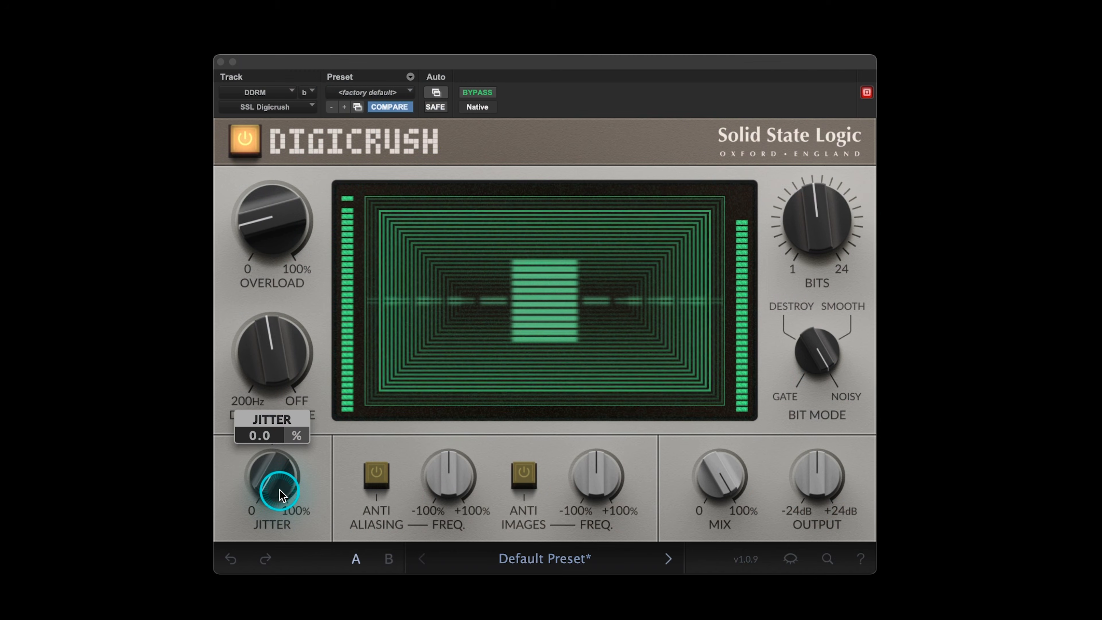
{"action": "left_click_drag", "start_coordinate": [279, 494], "coordinate": [279, 493]}
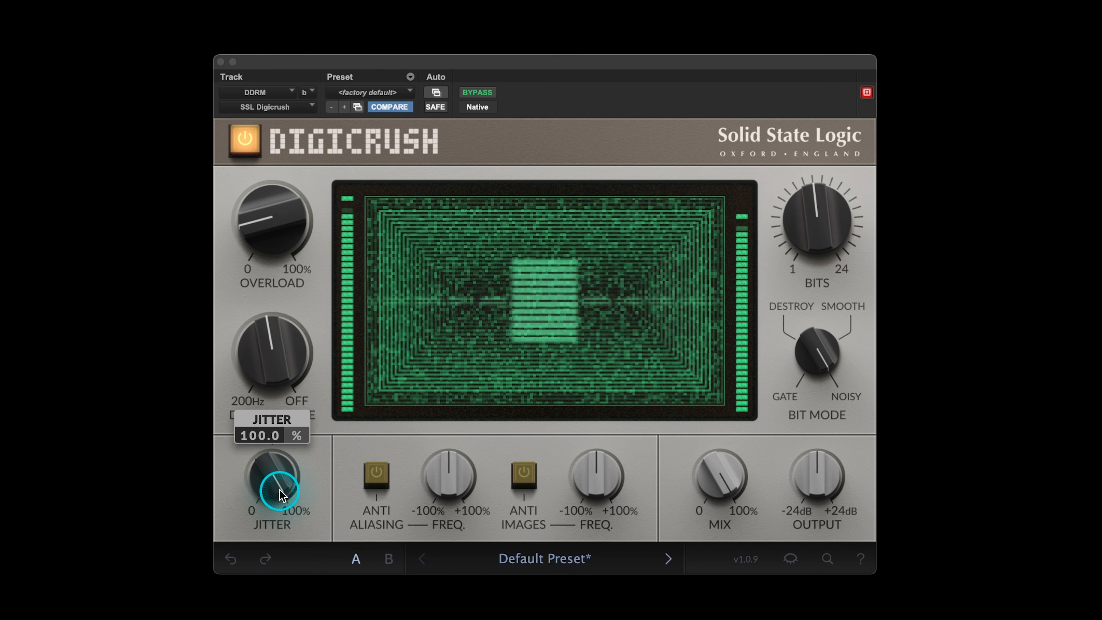
{"action": "left_click_drag", "start_coordinate": [279, 490], "coordinate": [279, 490]}
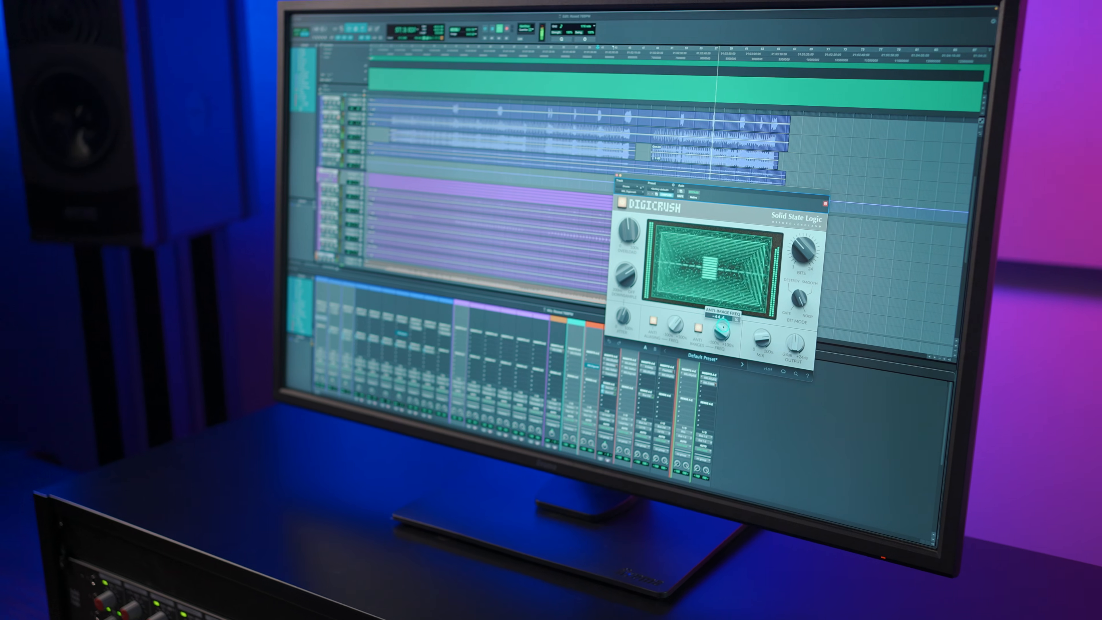
{"action": "scroll", "coordinate": [692, 299], "scroll_direction": "up", "scroll_amount": 5}
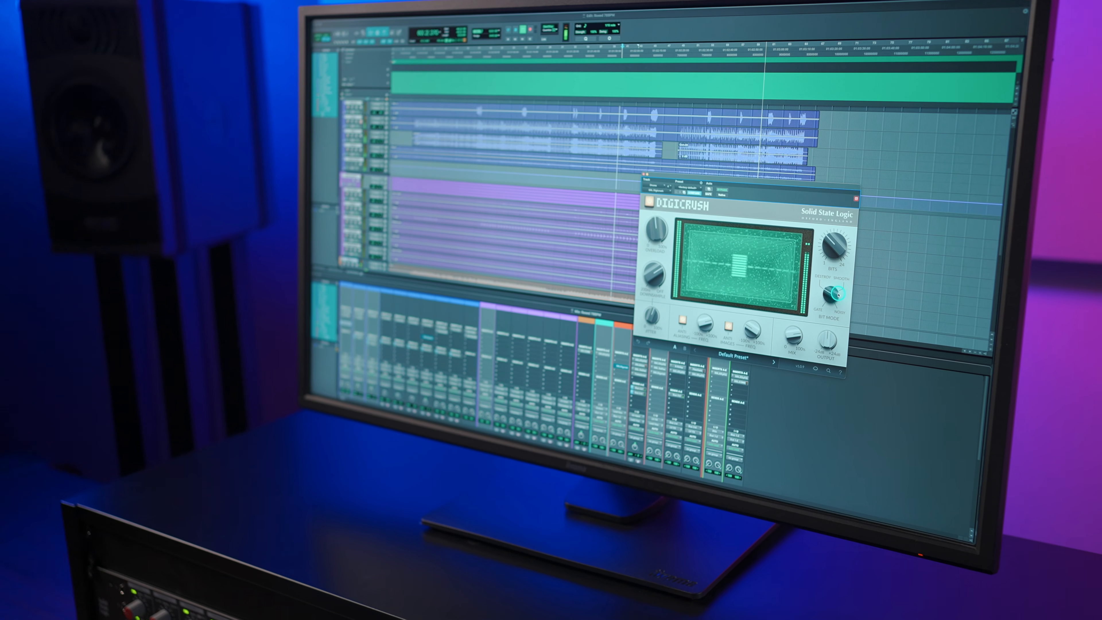
{"action": "mouse_move", "coordinate": [829, 248]}
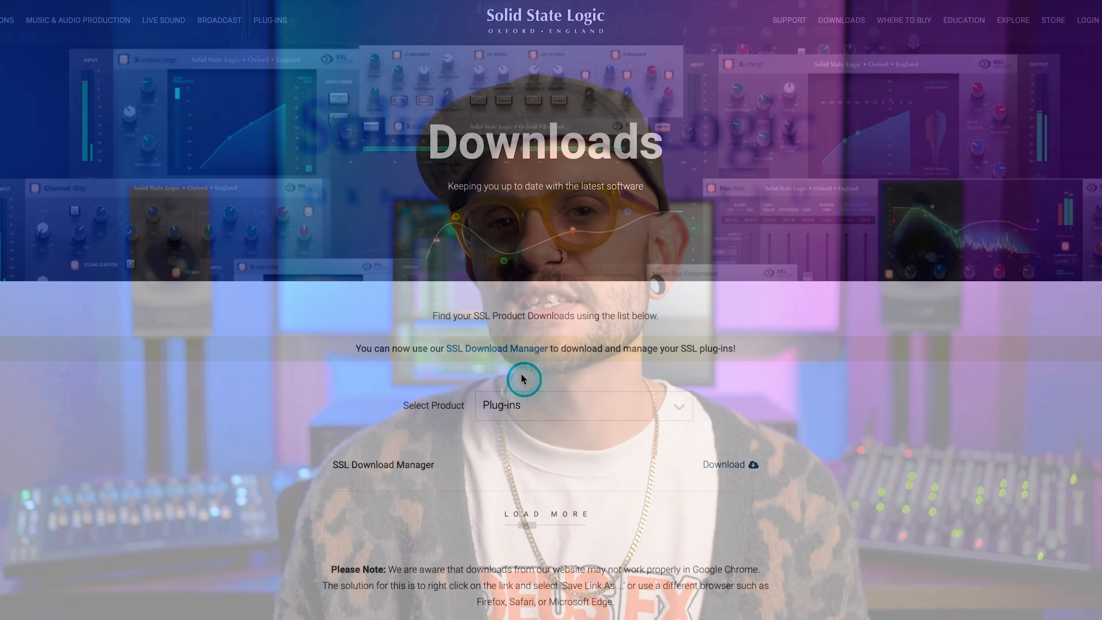
Follow the SSL Download Manager link on the downloads page and start installing Digicrush in SSL Download Manager
{"action": "left_click", "coordinate": [512, 352]}
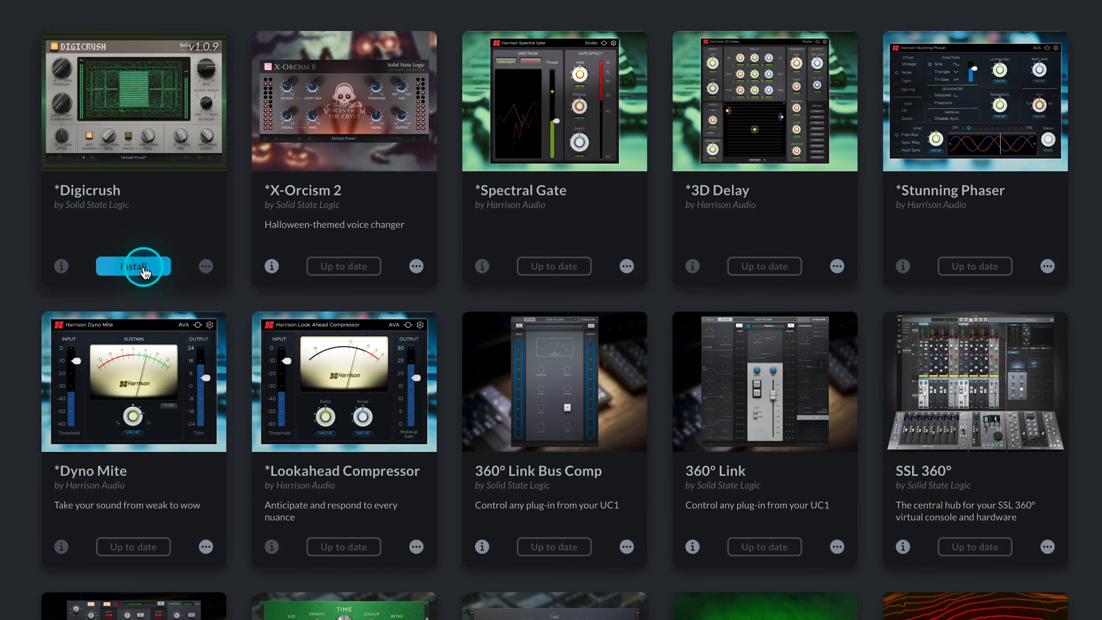
{"action": "left_click", "coordinate": [143, 269]}
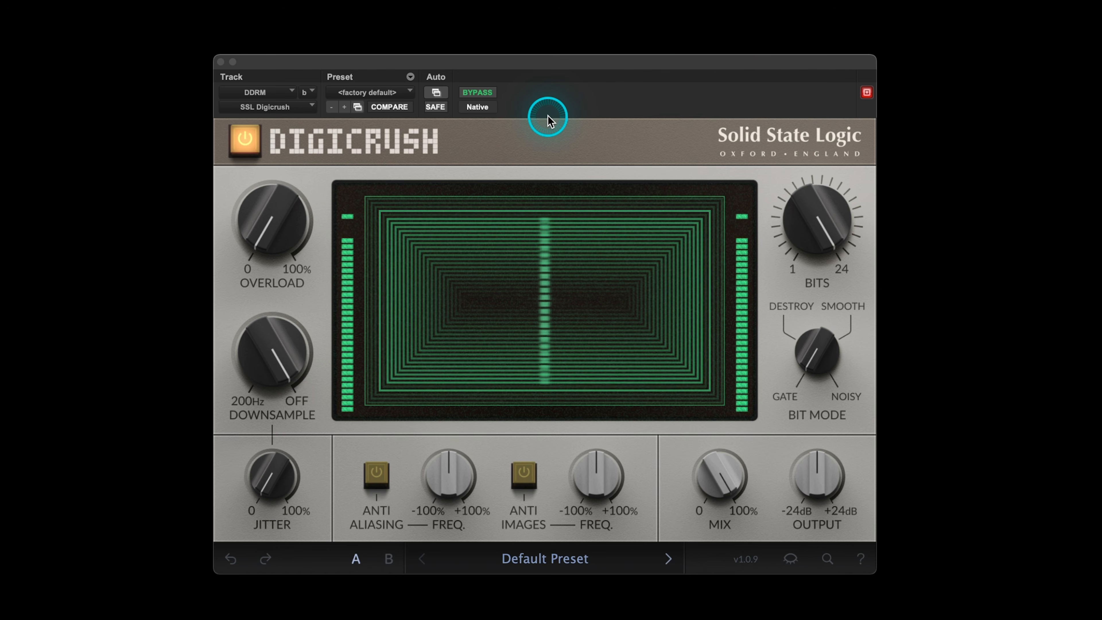
Try Bits at 1 and 24 on Digicrush, and leave it at about the middle of its range
{"action": "mouse_move", "coordinate": [810, 215]}
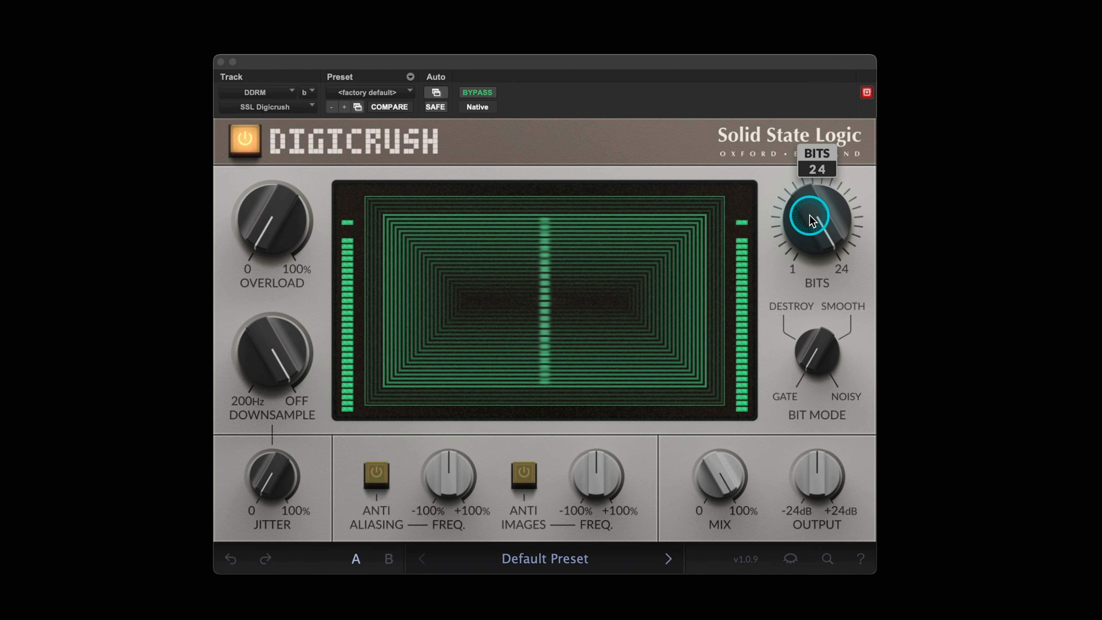
{"action": "scroll", "coordinate": [809, 215], "scroll_direction": "down", "scroll_amount": 10}
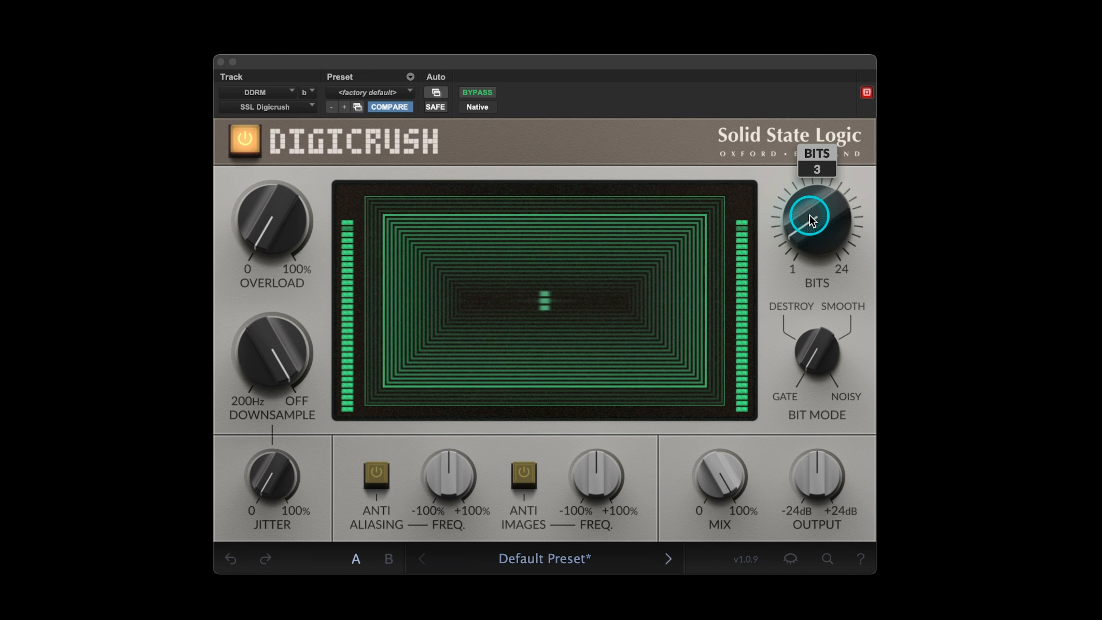
{"action": "scroll", "coordinate": [810, 214], "scroll_direction": "down", "scroll_amount": 2}
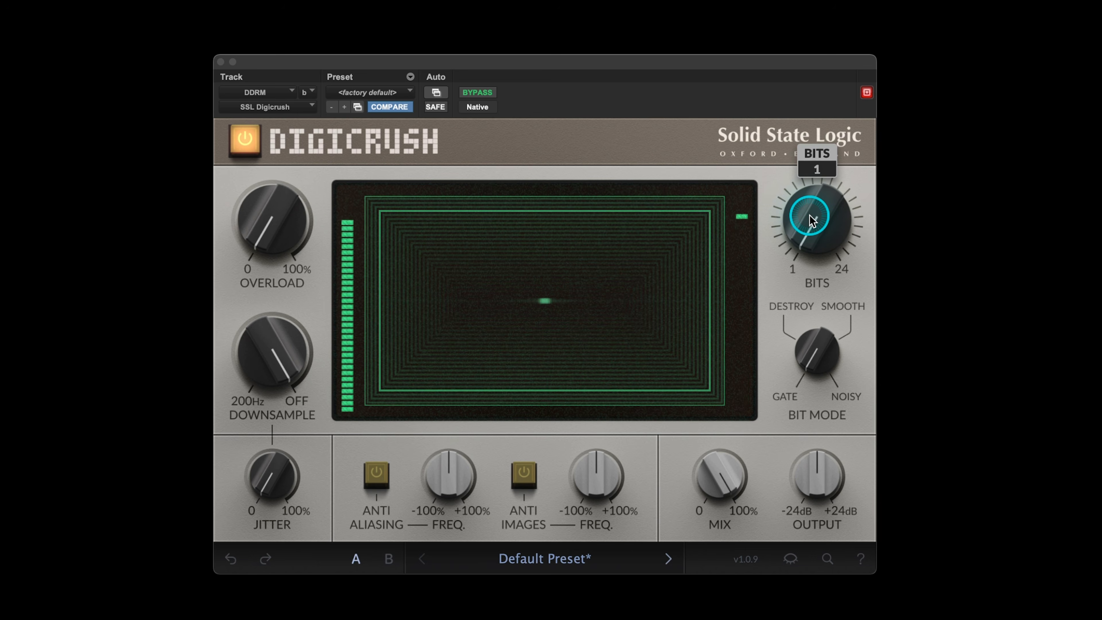
{"action": "scroll", "coordinate": [810, 215], "scroll_direction": "up", "scroll_amount": 10}
{"action": "scroll", "coordinate": [809, 215], "scroll_direction": "up", "scroll_amount": 2}
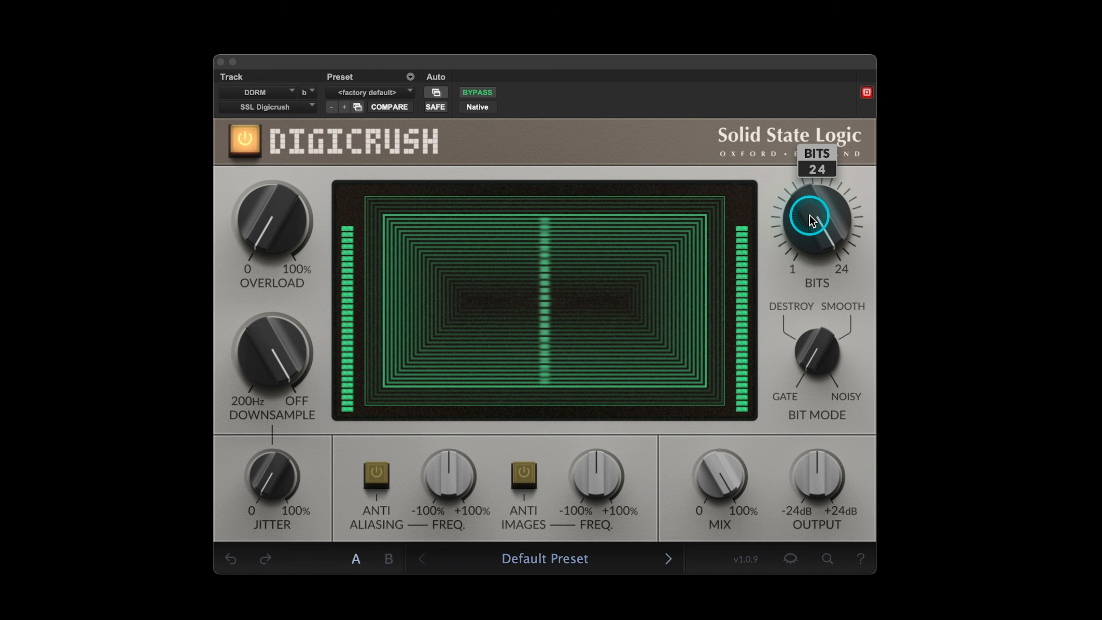
{"action": "scroll", "coordinate": [809, 216], "scroll_direction": "down", "scroll_amount": 5}
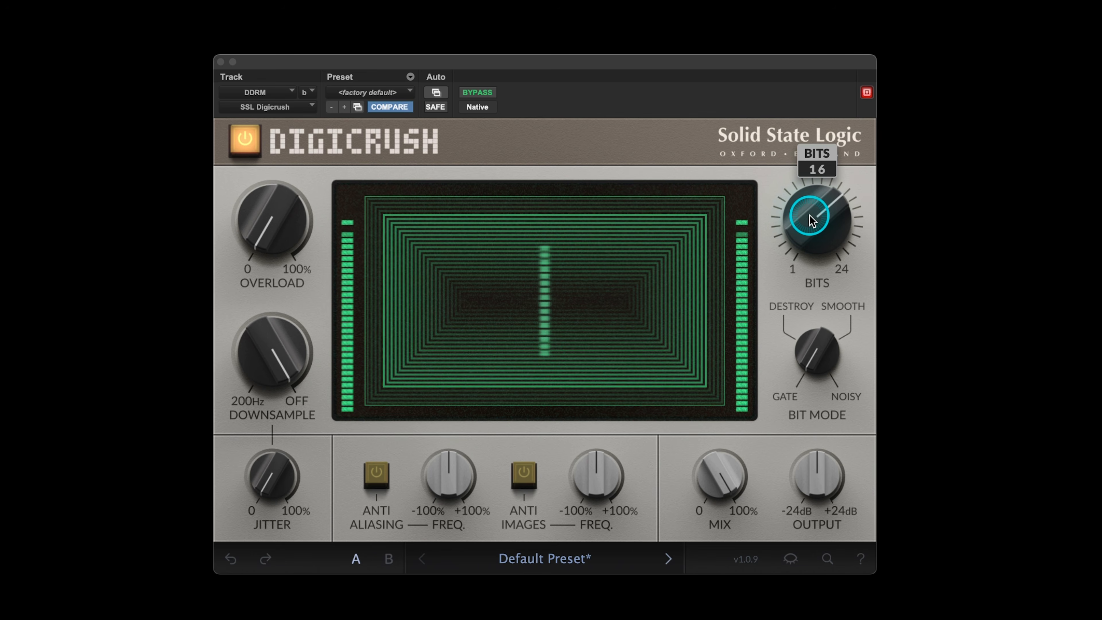
{"action": "scroll", "coordinate": [810, 215], "scroll_direction": "down", "scroll_amount": 4}
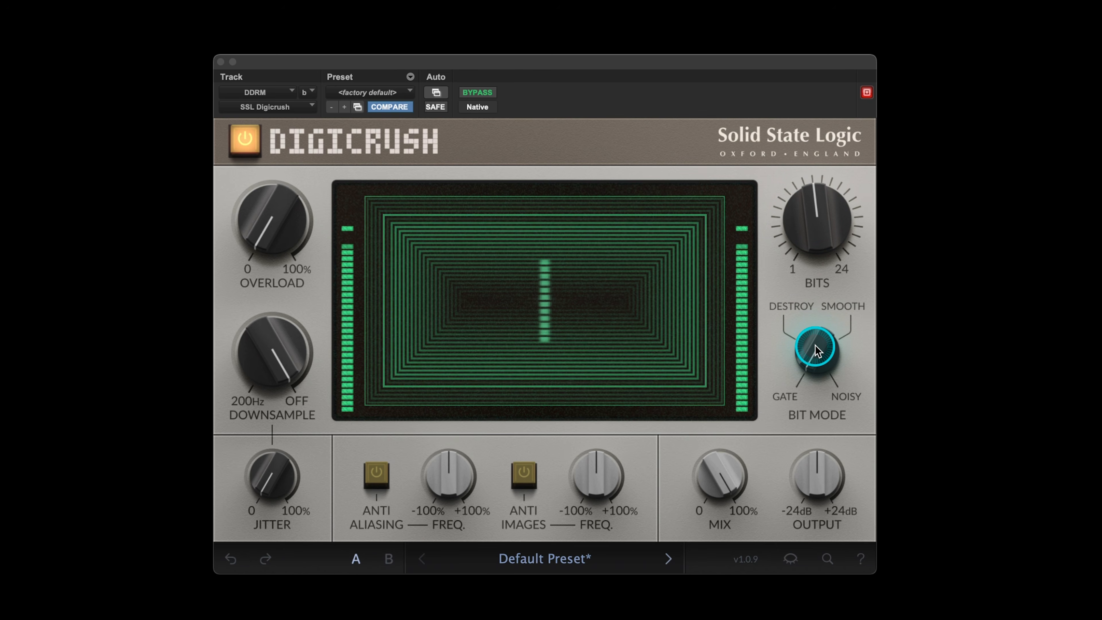
Try the Bit Mode settings, including Smooth, and leave Bit Mode on Noisy
{"action": "scroll", "coordinate": [814, 344], "scroll_direction": "up", "scroll_amount": 2}
{"action": "scroll", "coordinate": [816, 345], "scroll_direction": "down", "scroll_amount": 2}
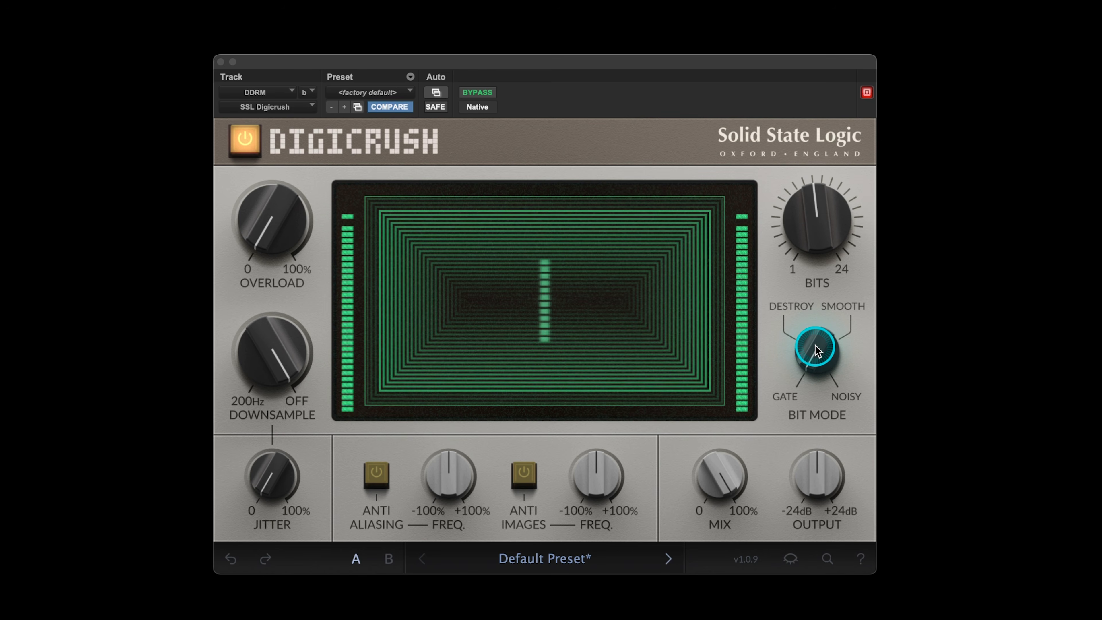
{"action": "scroll", "coordinate": [815, 344], "scroll_direction": "up", "scroll_amount": 1}
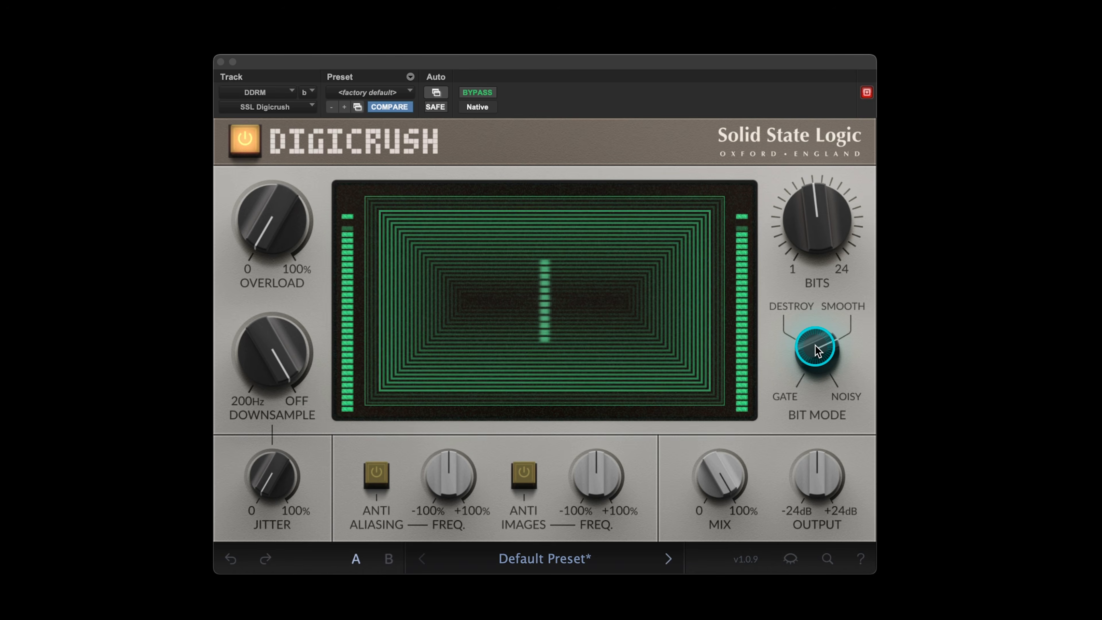
{"action": "scroll", "coordinate": [816, 344], "scroll_direction": "down", "scroll_amount": 1}
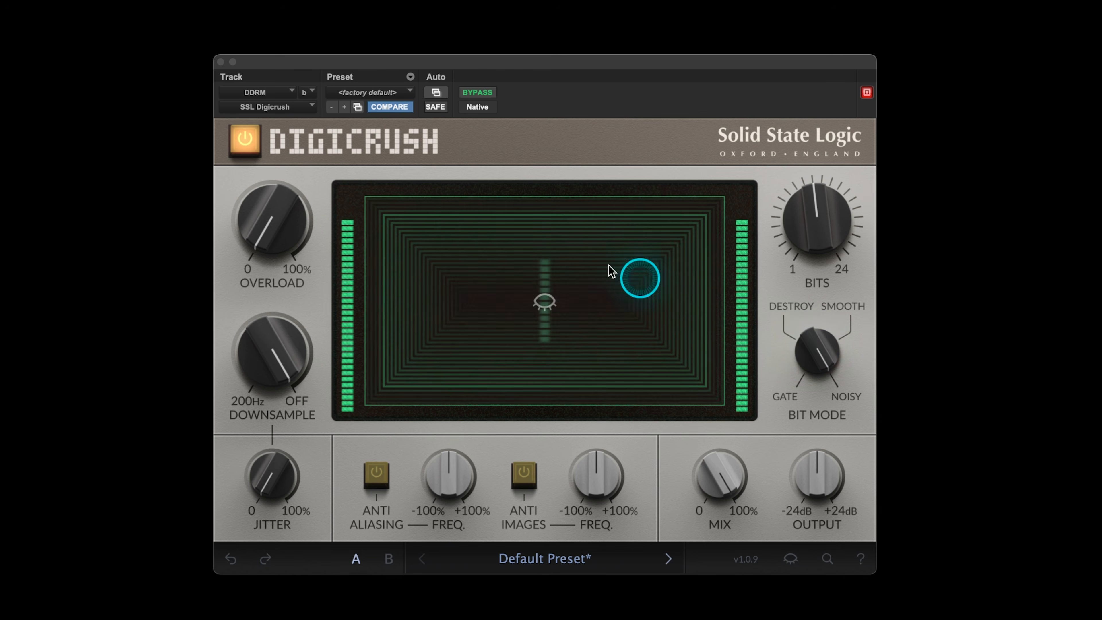
Try Overload at 100% and reduce it to 15%
{"action": "left_click", "coordinate": [264, 208]}
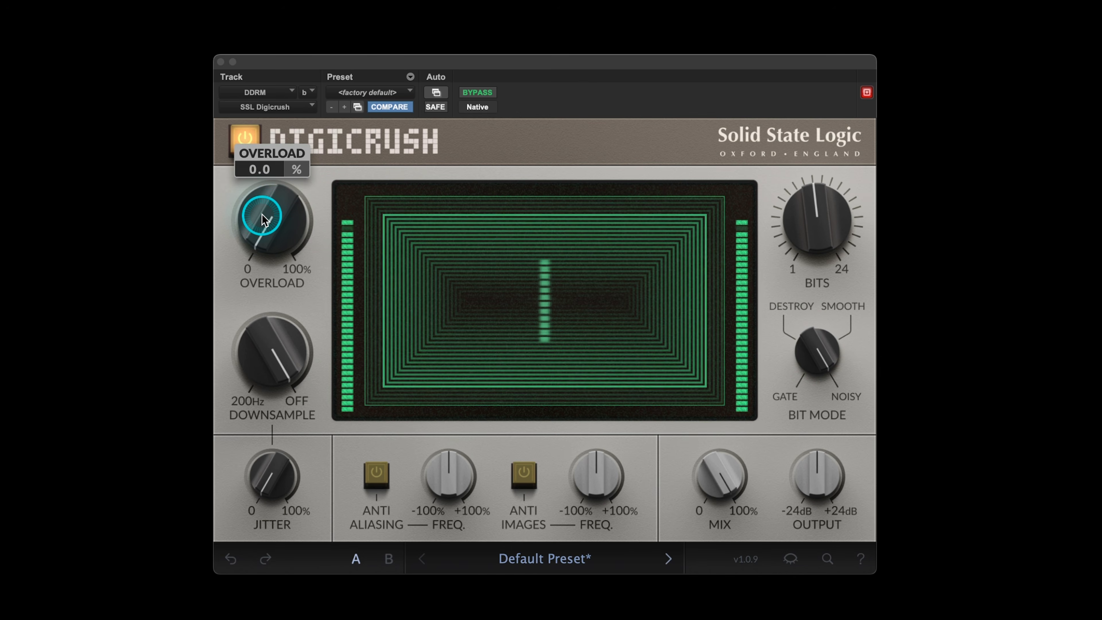
{"action": "left_click_drag", "start_coordinate": [262, 214], "coordinate": [262, 213]}
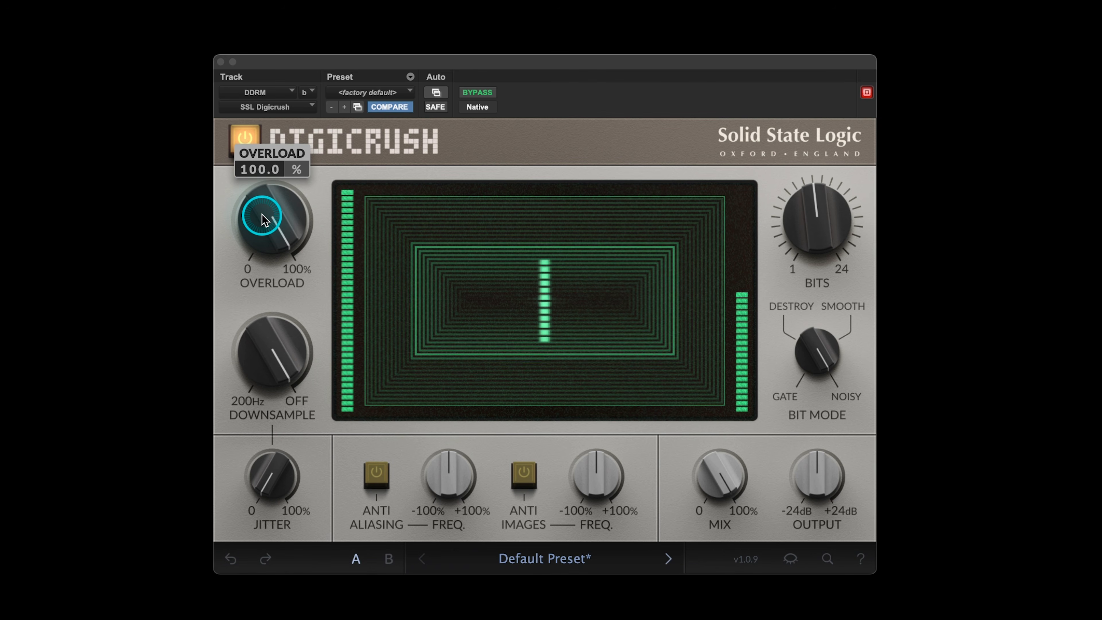
{"action": "left_click_drag", "start_coordinate": [261, 214], "coordinate": [262, 213]}
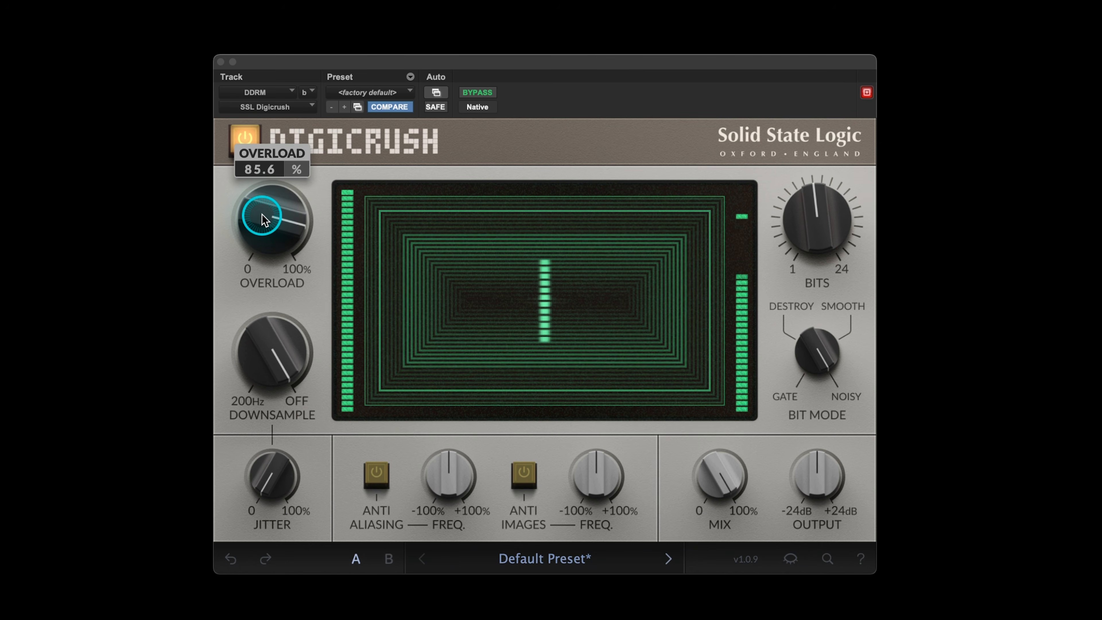
{"action": "left_click_drag", "start_coordinate": [262, 214], "coordinate": [261, 213]}
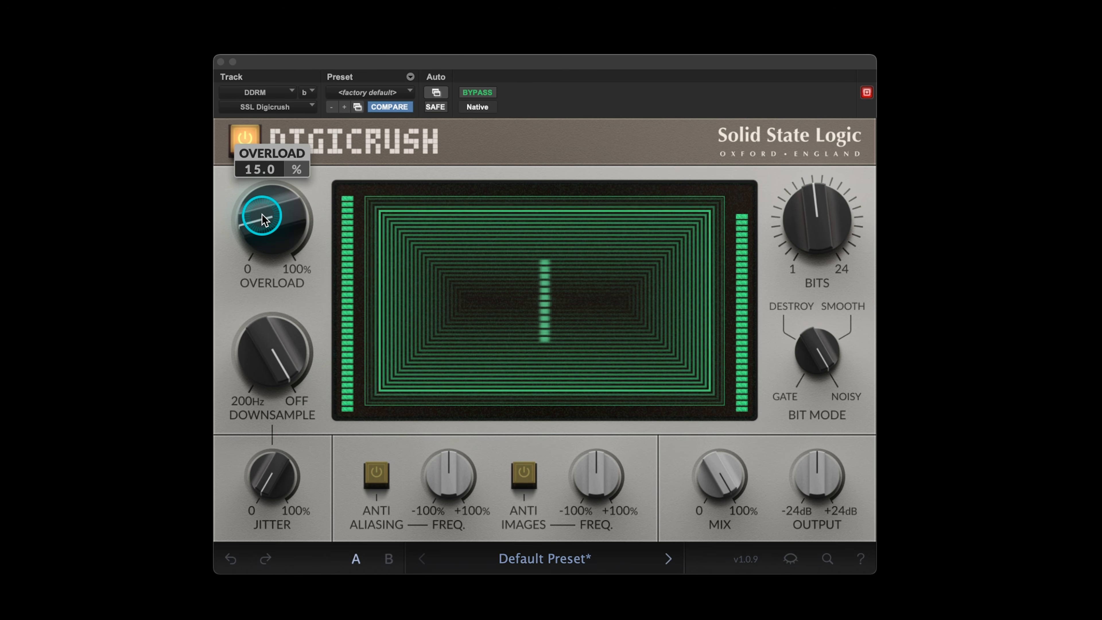
Try Downsample at 200 Hz and bring it back to about the middle of its range
{"action": "mouse_move", "coordinate": [270, 346]}
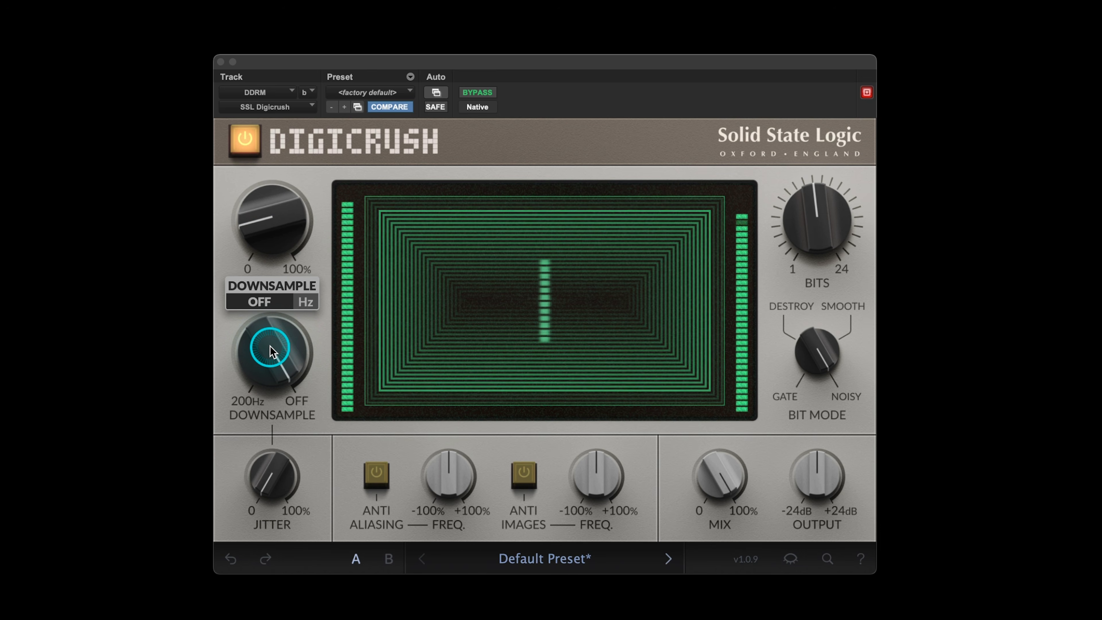
{"action": "left_click_drag", "start_coordinate": [269, 346], "coordinate": [269, 346]}
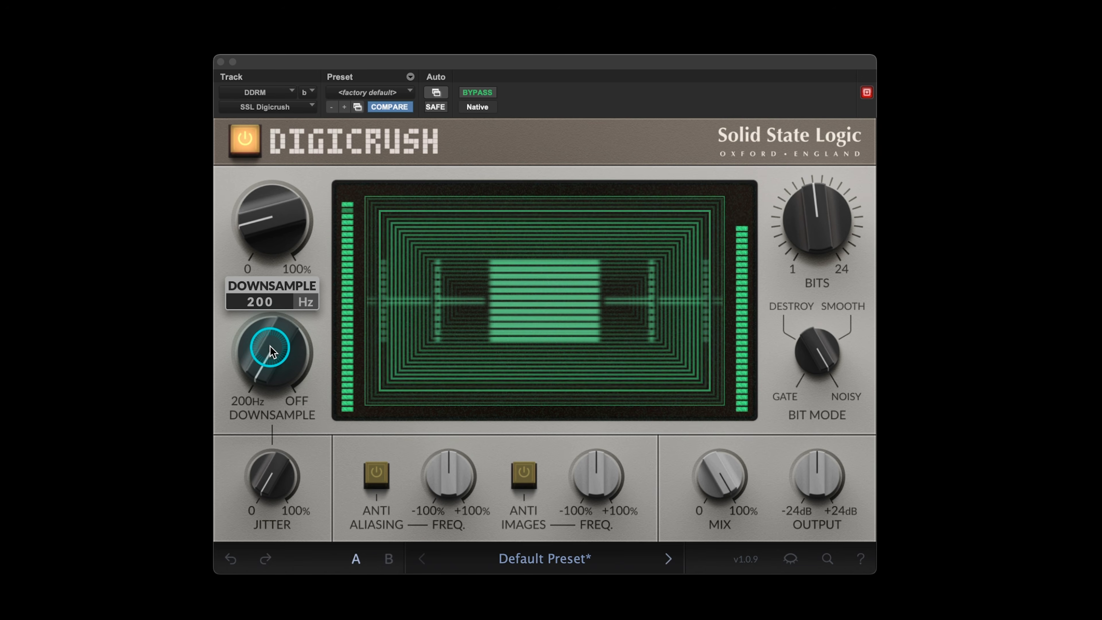
{"action": "left_click_drag", "start_coordinate": [270, 346], "coordinate": [267, 352]}
Try Jitter at 100% and reduce it to about 36%
{"action": "left_click_drag", "start_coordinate": [280, 496], "coordinate": [279, 492]}
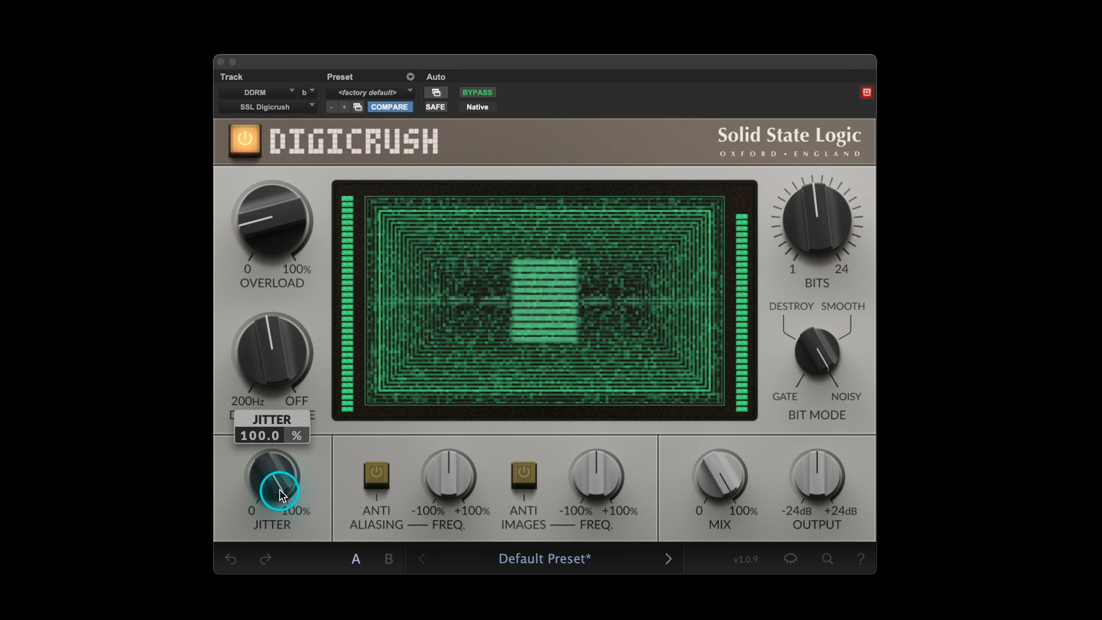
{"action": "left_click_drag", "start_coordinate": [279, 489], "coordinate": [278, 490]}
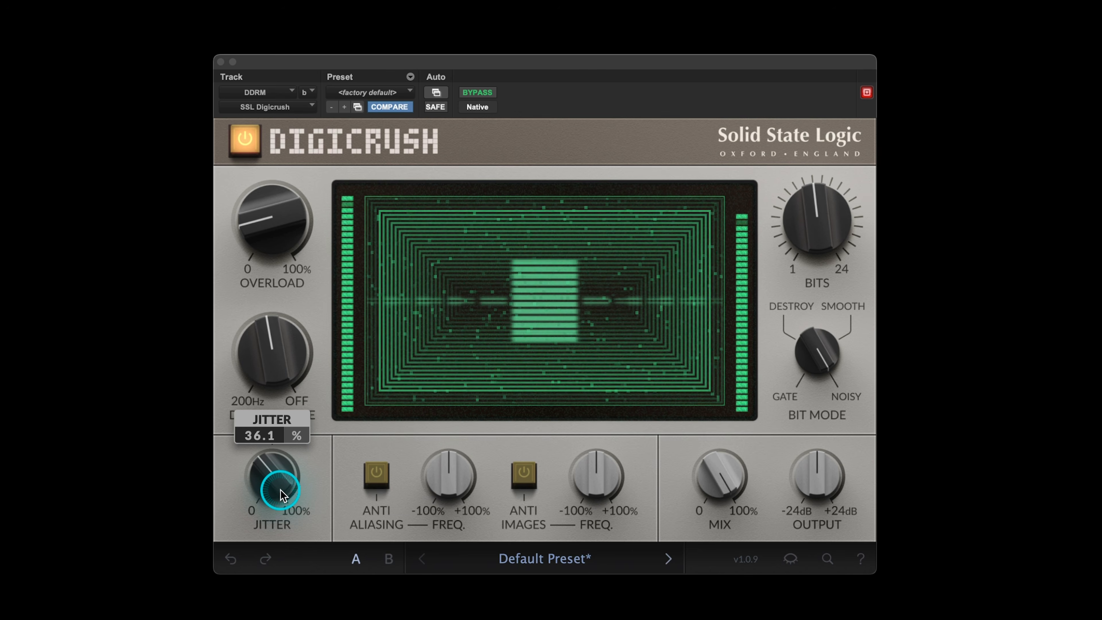
Turn on Anti Aliasing and raise Downsample to about four fifths of its range
{"action": "left_click", "coordinate": [382, 475]}
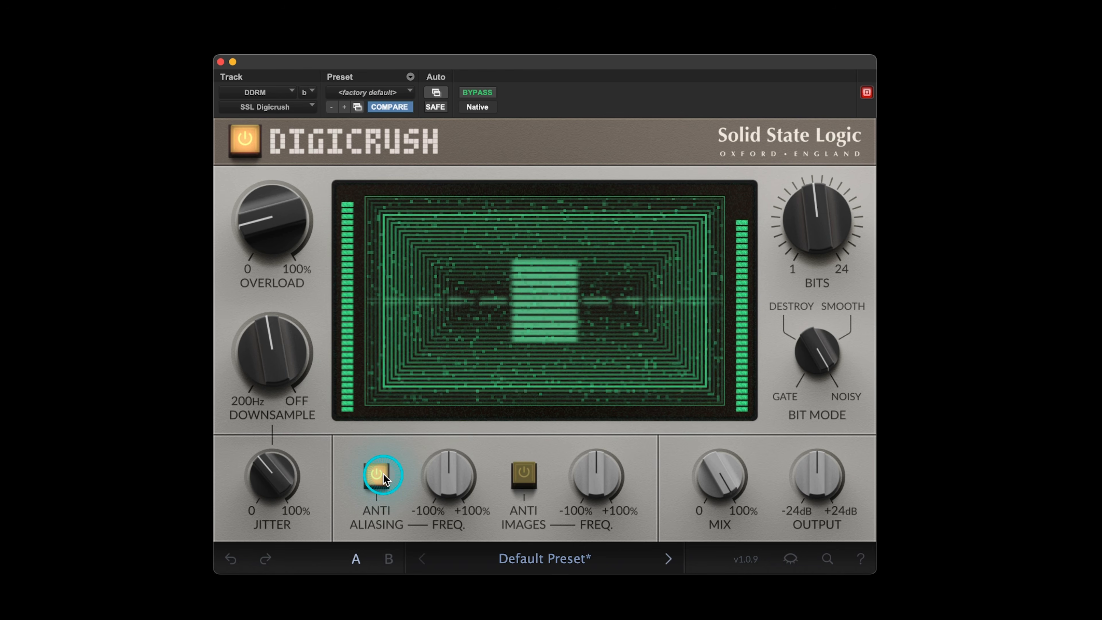
{"action": "left_click_drag", "start_coordinate": [282, 352], "coordinate": [278, 352]}
Sweep the Anti Aliasing frequency between -100% and +100%, and leave it moderately above the centre of its range
{"action": "mouse_move", "coordinate": [453, 476]}
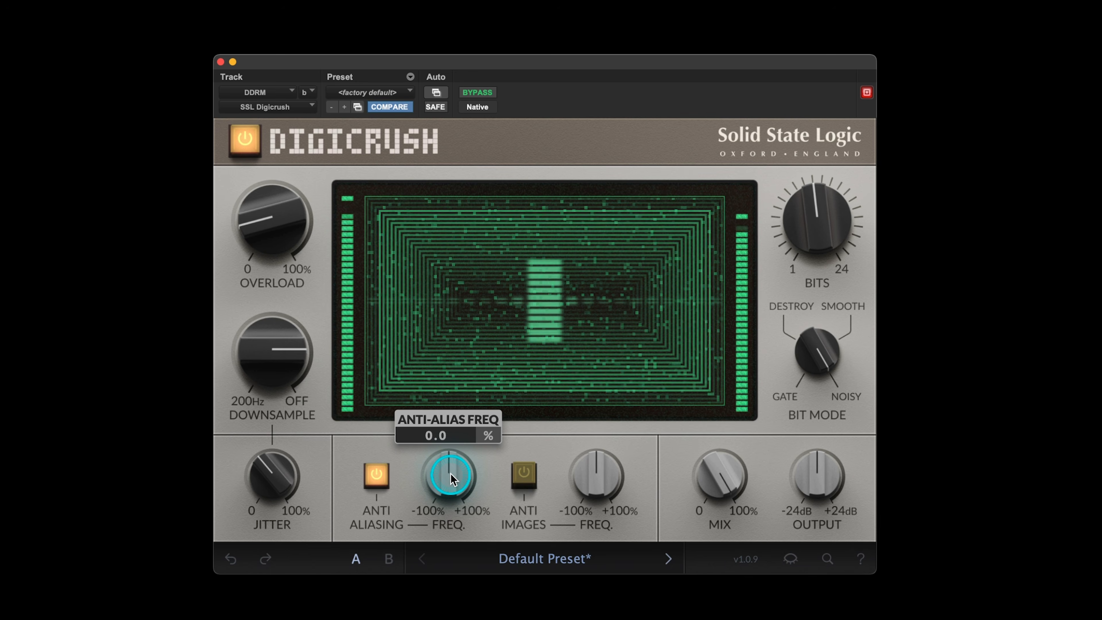
{"action": "scroll", "coordinate": [450, 472], "scroll_direction": "up", "scroll_amount": 2}
{"action": "scroll", "coordinate": [451, 473], "scroll_direction": "up", "scroll_amount": 15}
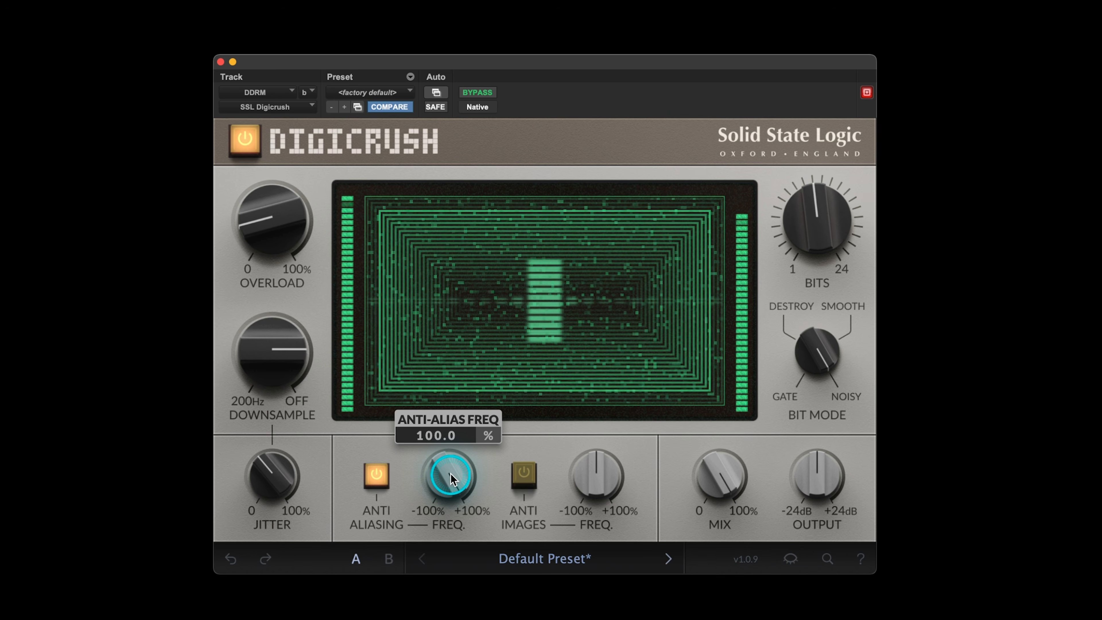
{"action": "scroll", "coordinate": [451, 473], "scroll_direction": "down", "scroll_amount": 20}
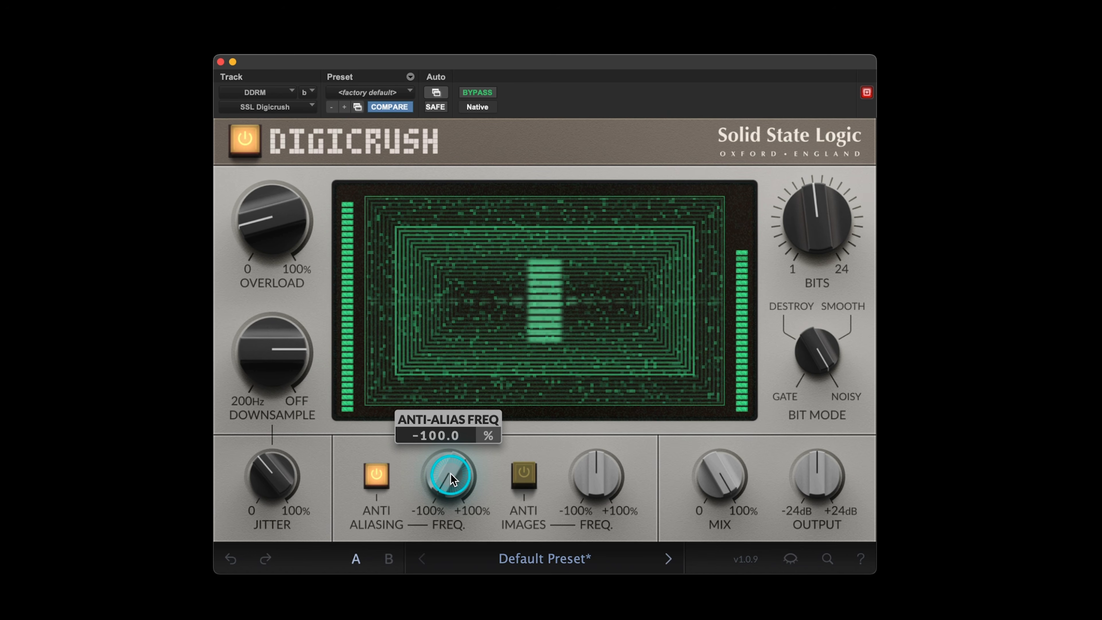
{"action": "scroll", "coordinate": [451, 474], "scroll_direction": "up", "scroll_amount": 20}
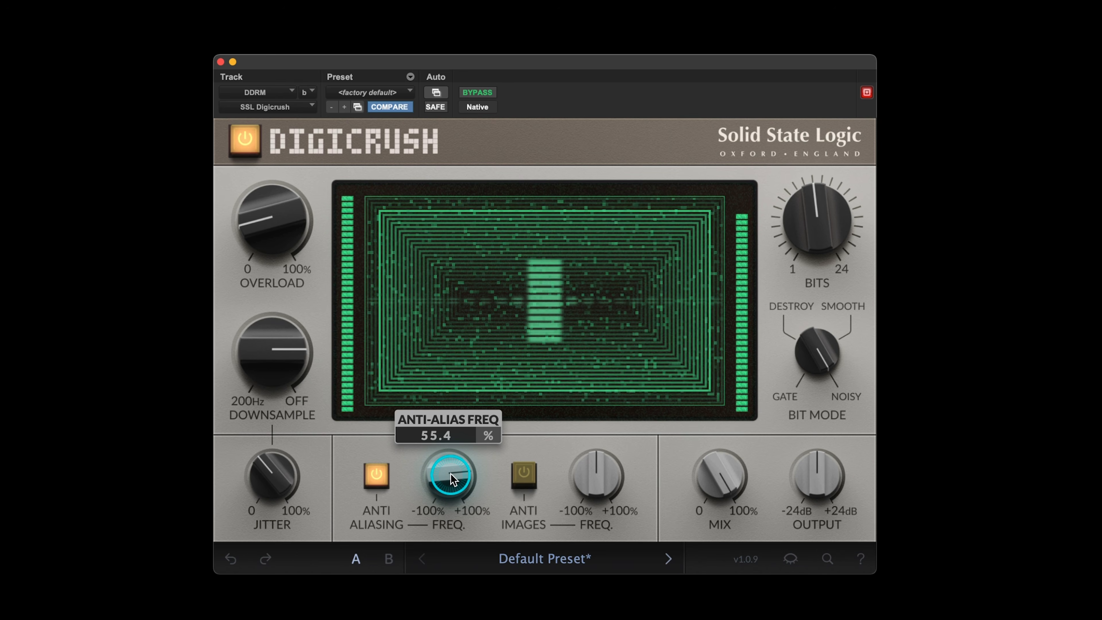
{"action": "left_click_drag", "start_coordinate": [450, 473], "coordinate": [450, 510]}
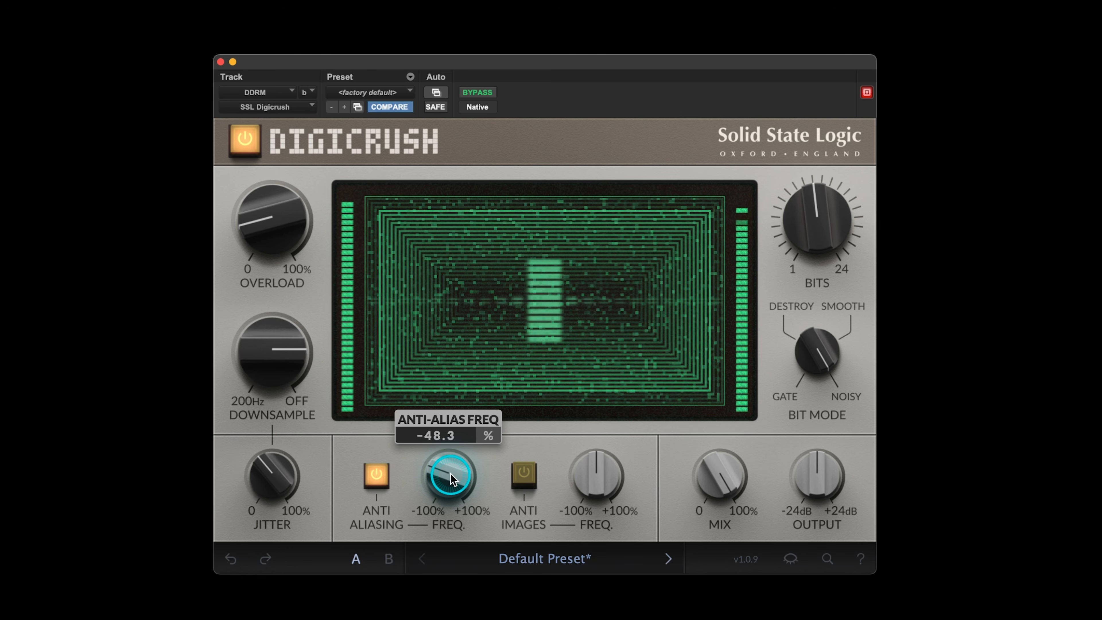
{"action": "left_click_drag", "start_coordinate": [451, 472], "coordinate": [450, 499]}
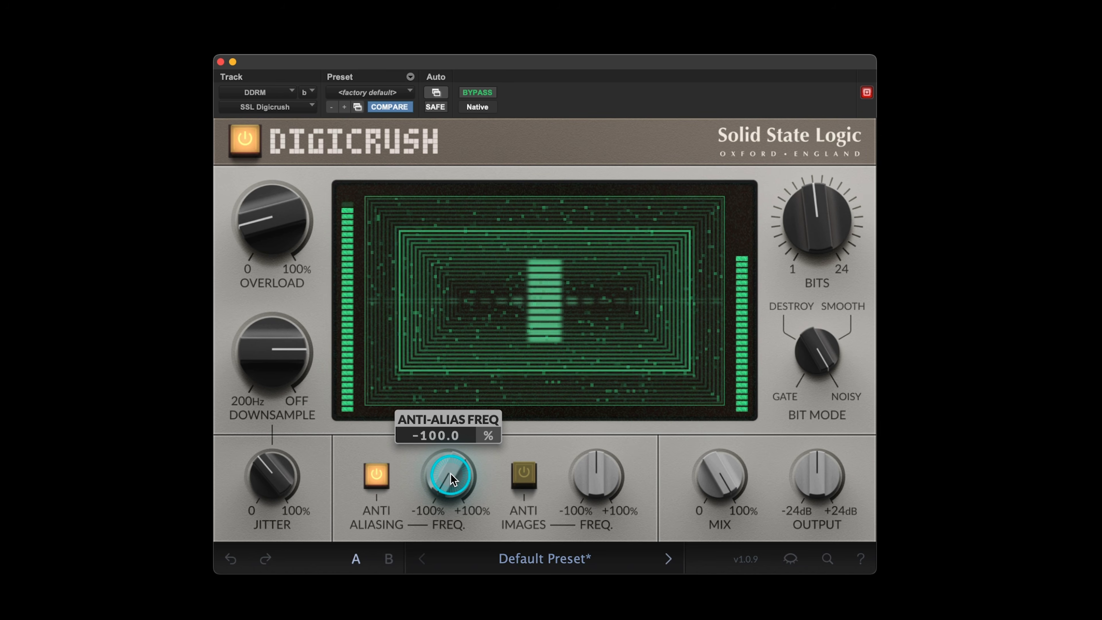
{"action": "scroll", "coordinate": [450, 473], "scroll_direction": "up", "scroll_amount": 10}
{"action": "scroll", "coordinate": [450, 473], "scroll_direction": "up", "scroll_amount": 1}
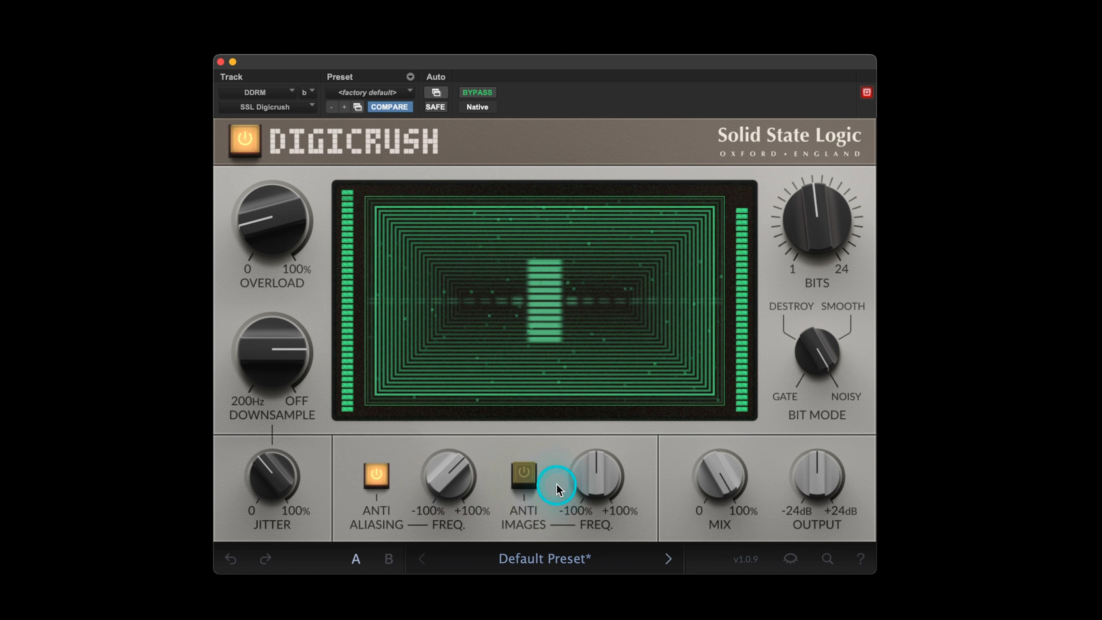
Turn on Anti Images and sweep its frequency between -100% and +100%
{"action": "left_click", "coordinate": [525, 475]}
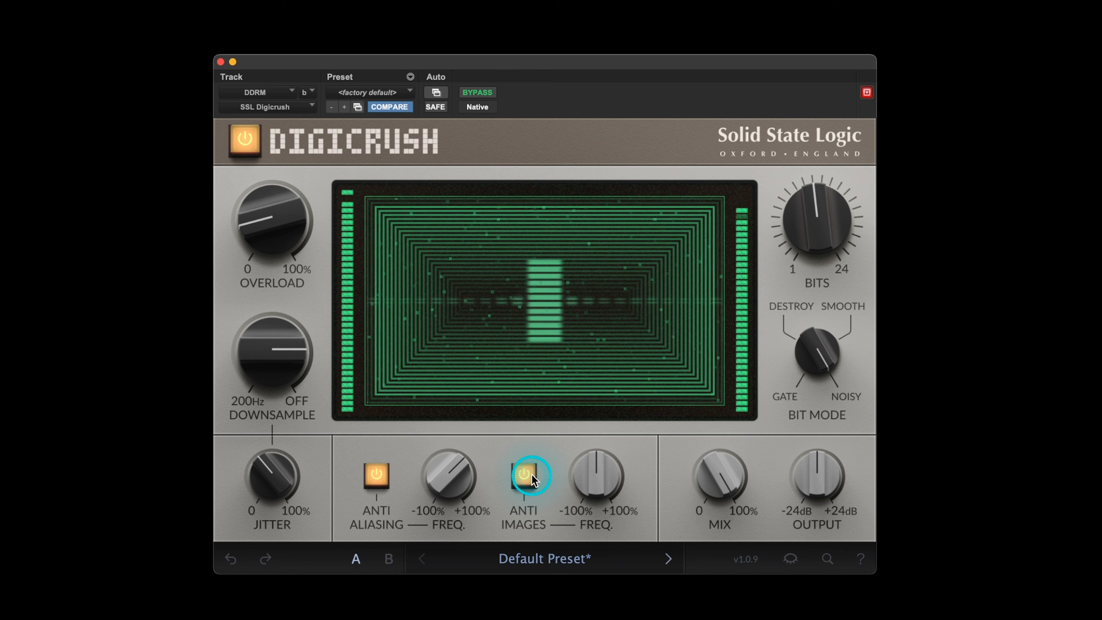
{"action": "mouse_move", "coordinate": [605, 482]}
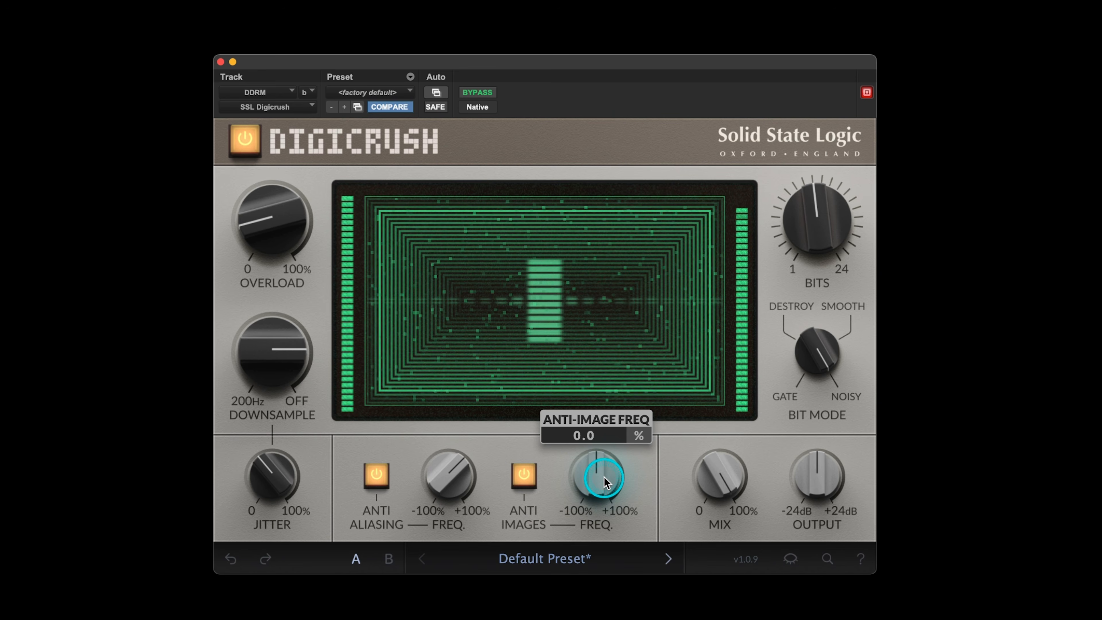
{"action": "scroll", "coordinate": [605, 481], "scroll_direction": "up", "scroll_amount": 9}
{"action": "scroll", "coordinate": [605, 478], "scroll_direction": "down", "scroll_amount": 18}
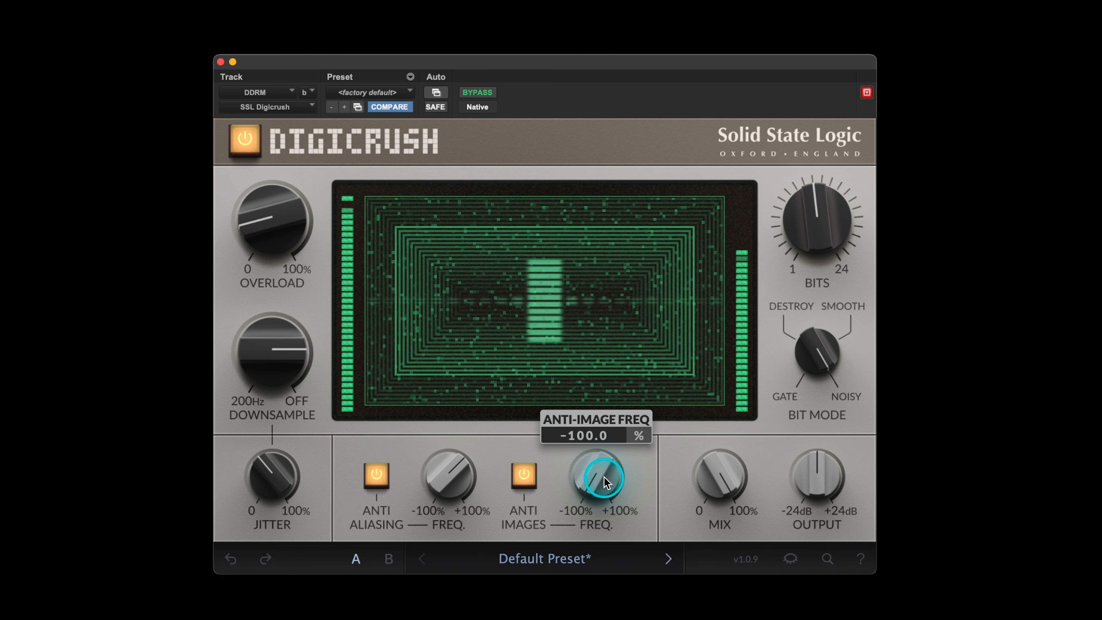
{"action": "mouse_move", "coordinate": [255, 353]}
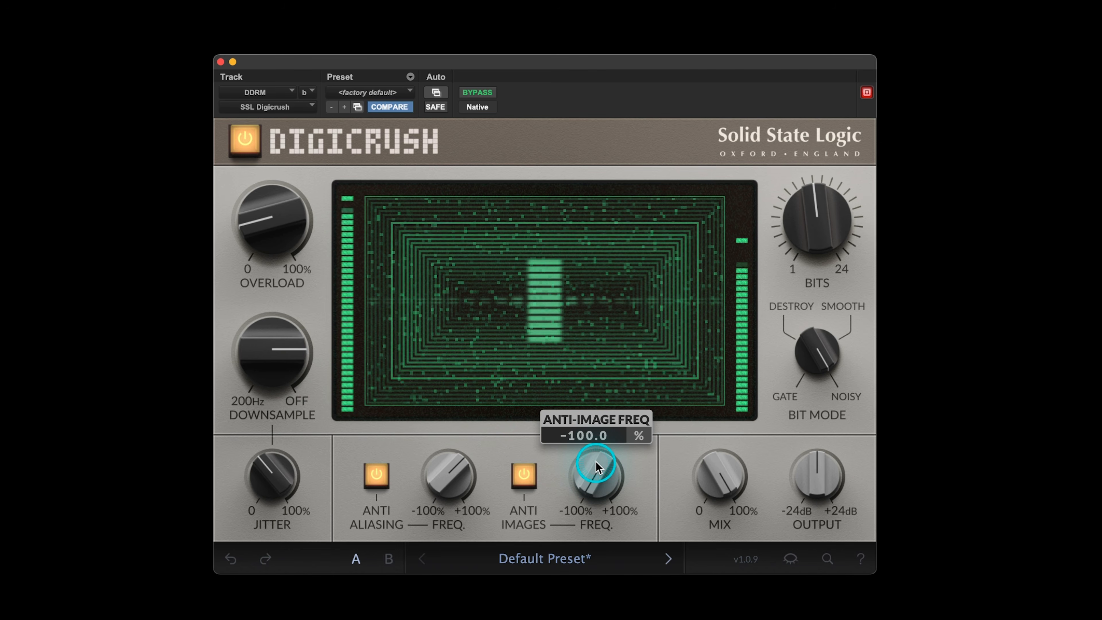
{"action": "mouse_move", "coordinate": [595, 460]}
{"action": "left_mouse_down"}
{"action": "mouse_move", "coordinate": [595, 434]}
{"action": "mouse_move", "coordinate": [595, 461]}
{"action": "left_mouse_up"}
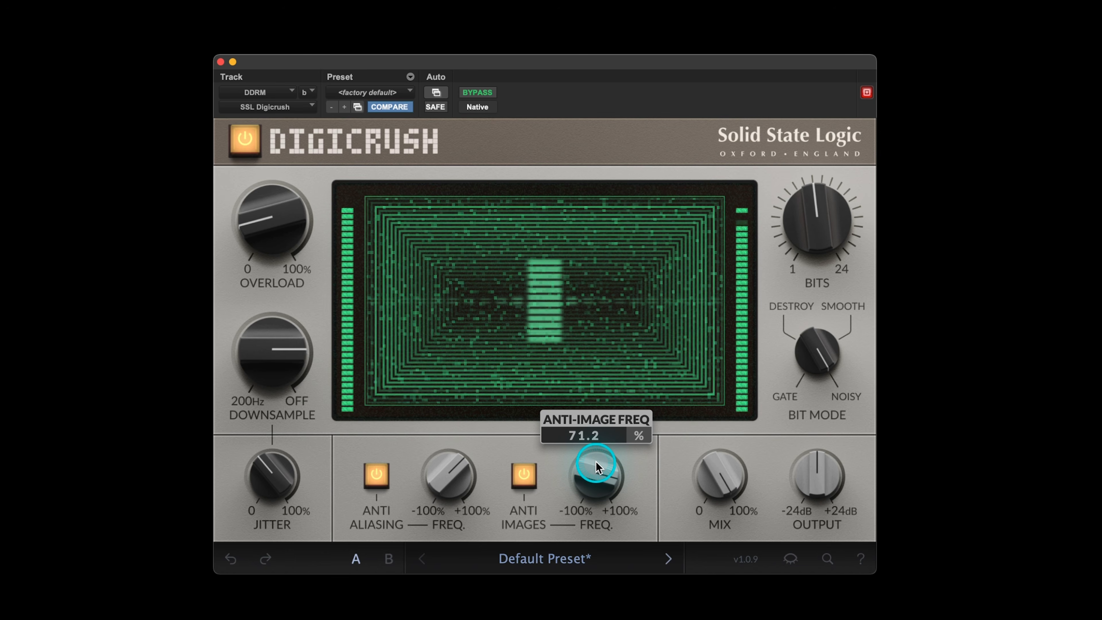
{"action": "scroll", "coordinate": [596, 461], "scroll_direction": "up", "scroll_amount": 5}
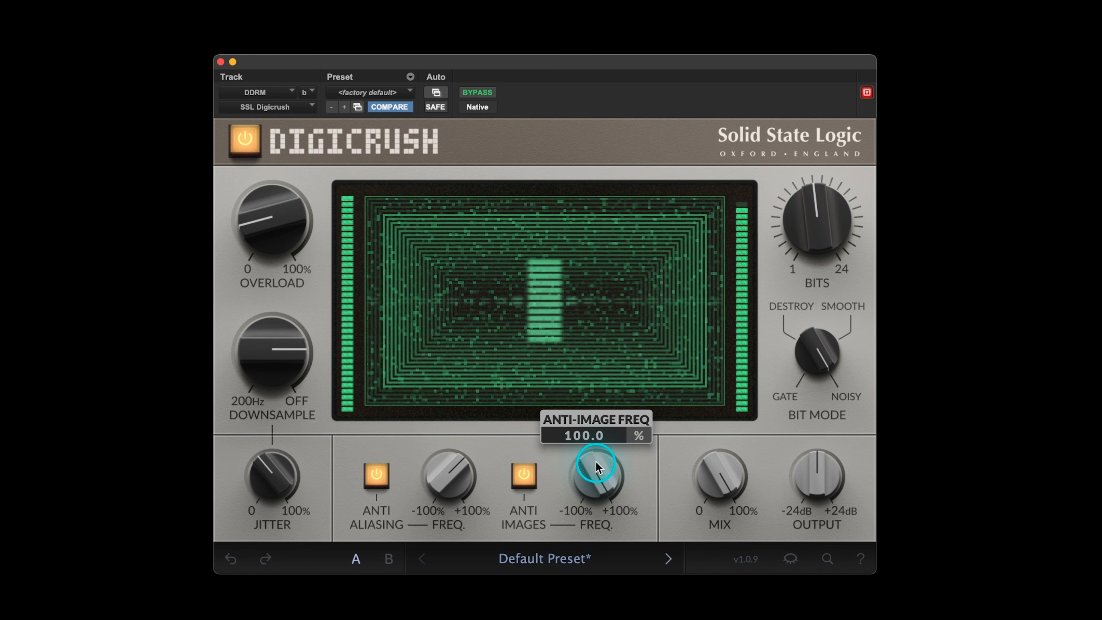
{"action": "scroll", "coordinate": [596, 461], "scroll_direction": "down", "scroll_amount": 12}
{"action": "scroll", "coordinate": [595, 461], "scroll_direction": "down", "scroll_amount": 10}
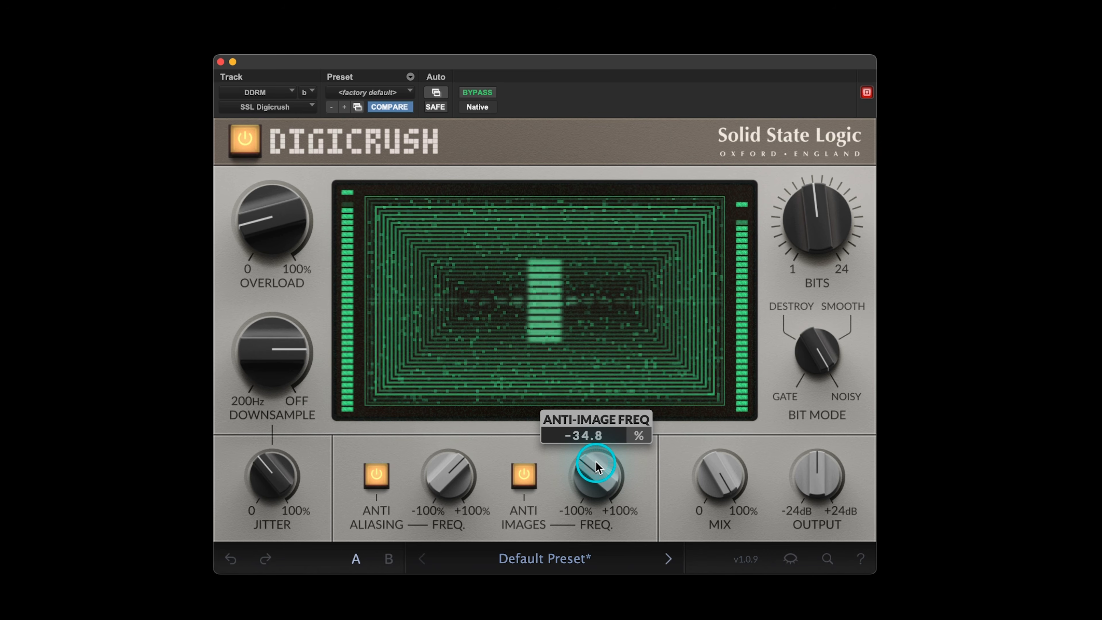
{"action": "scroll", "coordinate": [596, 460], "scroll_direction": "down", "scroll_amount": 11}
{"action": "scroll", "coordinate": [595, 461], "scroll_direction": "up", "scroll_amount": 1}
{"action": "scroll", "coordinate": [596, 461], "scroll_direction": "up", "scroll_amount": 13}
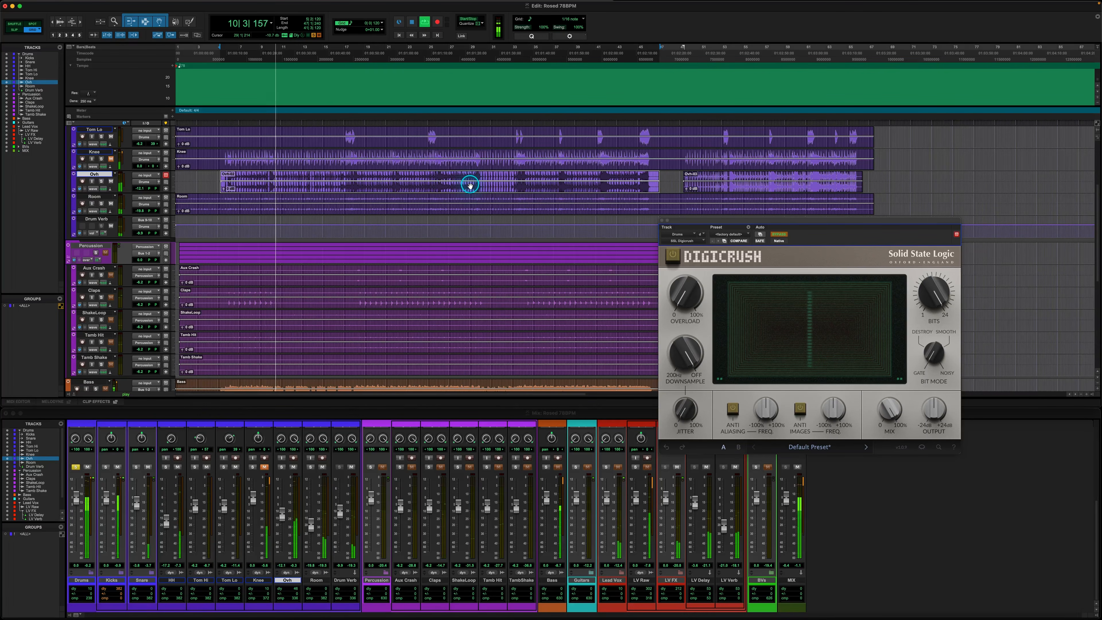
Enable Digicrush on the Drums track with playback stopped, and lower Bits to about the middle of its range
{"action": "key", "text": "space"}
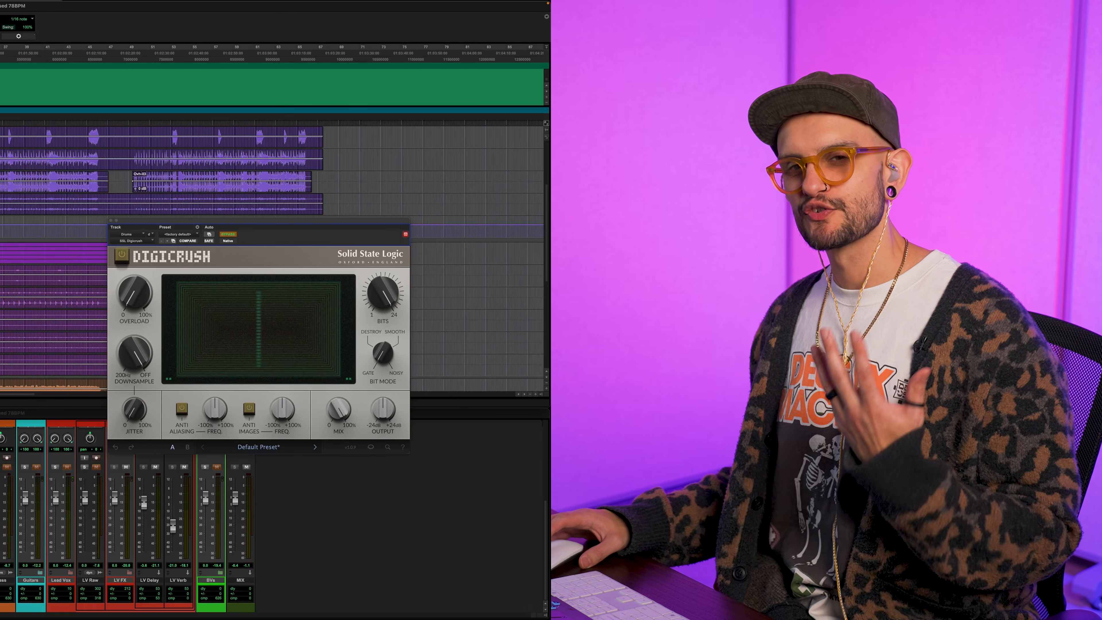
{"action": "key", "text": "space"}
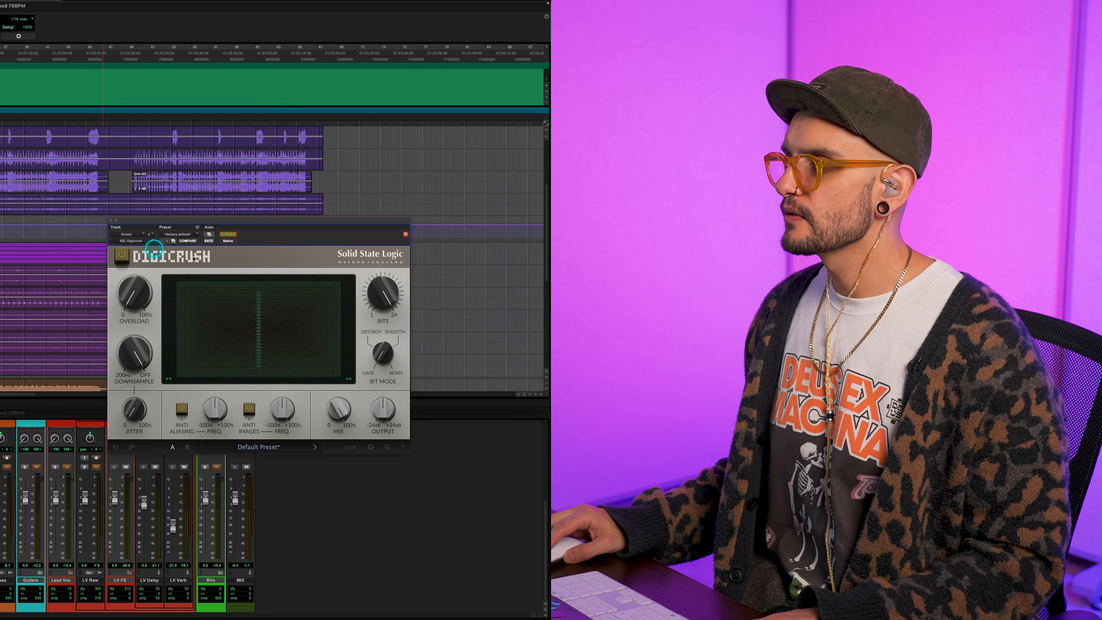
{"action": "left_click", "coordinate": [125, 255]}
{"action": "left_click", "coordinate": [311, 301]}
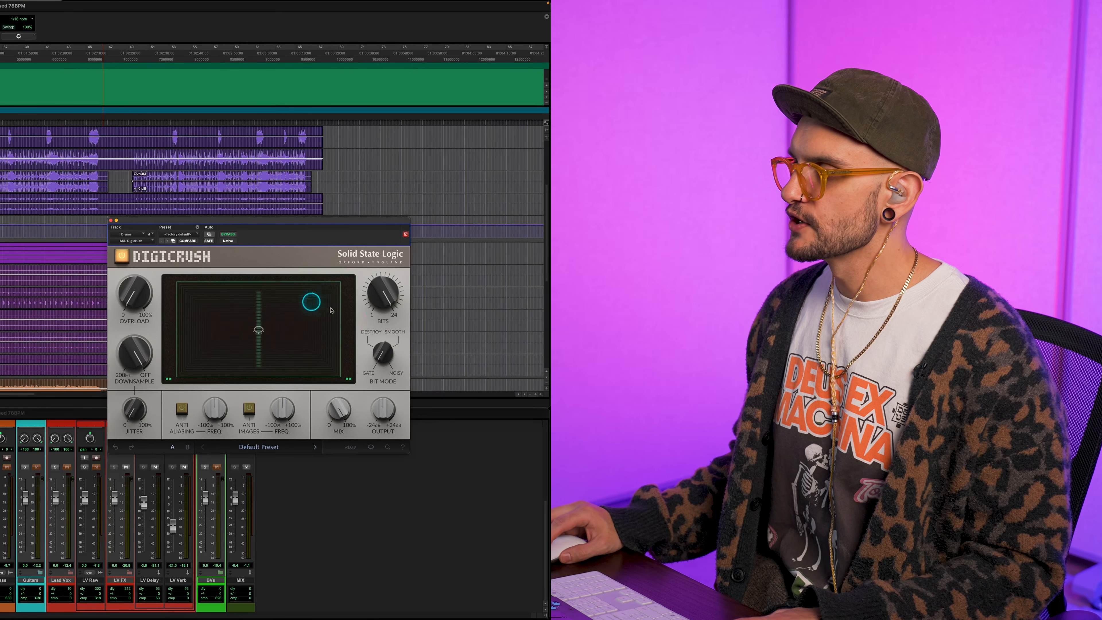
{"action": "left_click", "coordinate": [392, 299]}
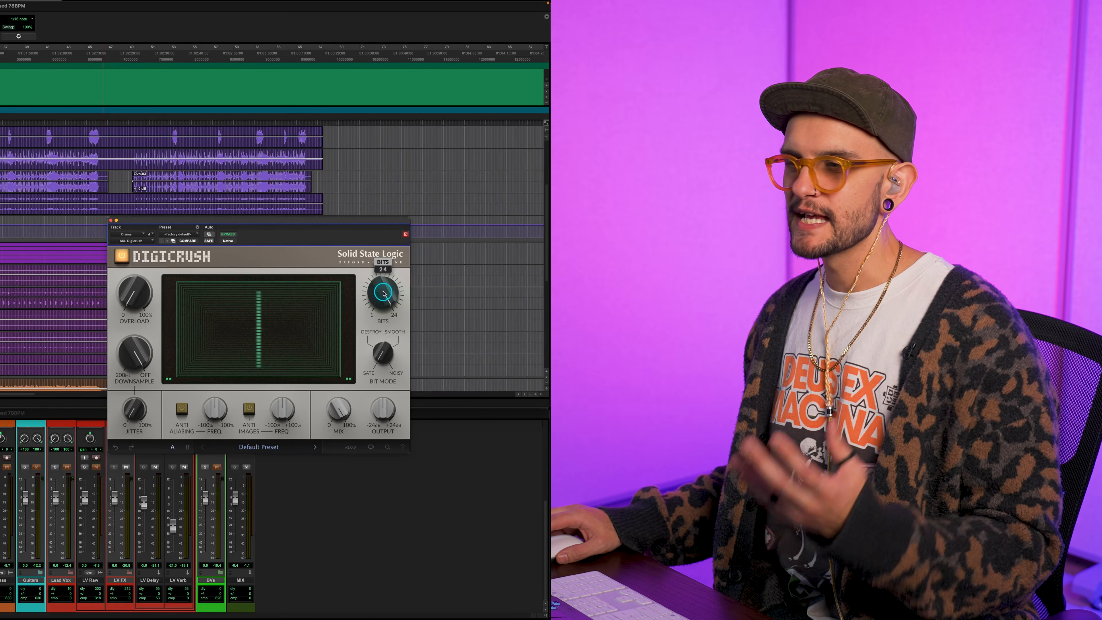
{"action": "left_click_drag", "start_coordinate": [384, 294], "coordinate": [377, 381]}
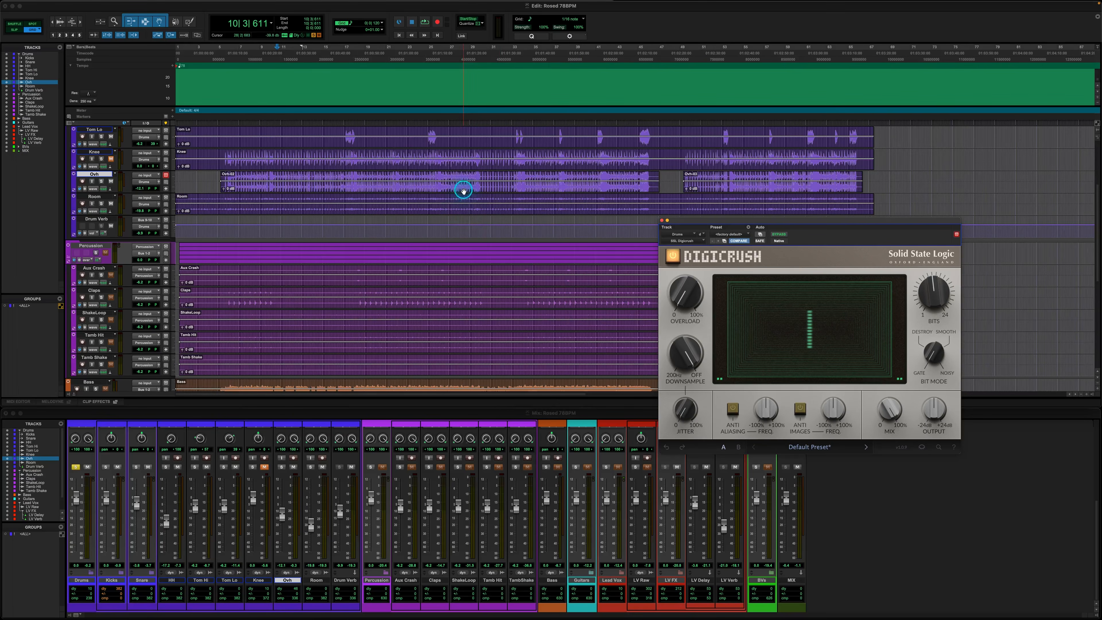
Play the song and compare the drums with Digicrush bypassed and enabled
{"action": "left_click", "coordinate": [463, 192]}
{"action": "key", "text": "space"}
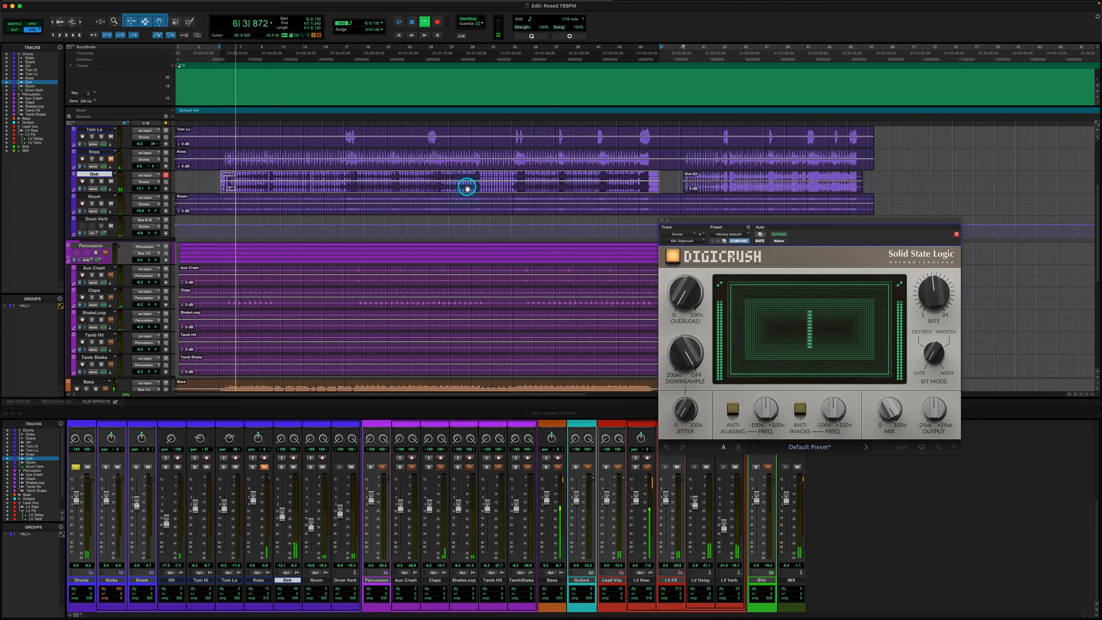
{"action": "left_click", "coordinate": [672, 259]}
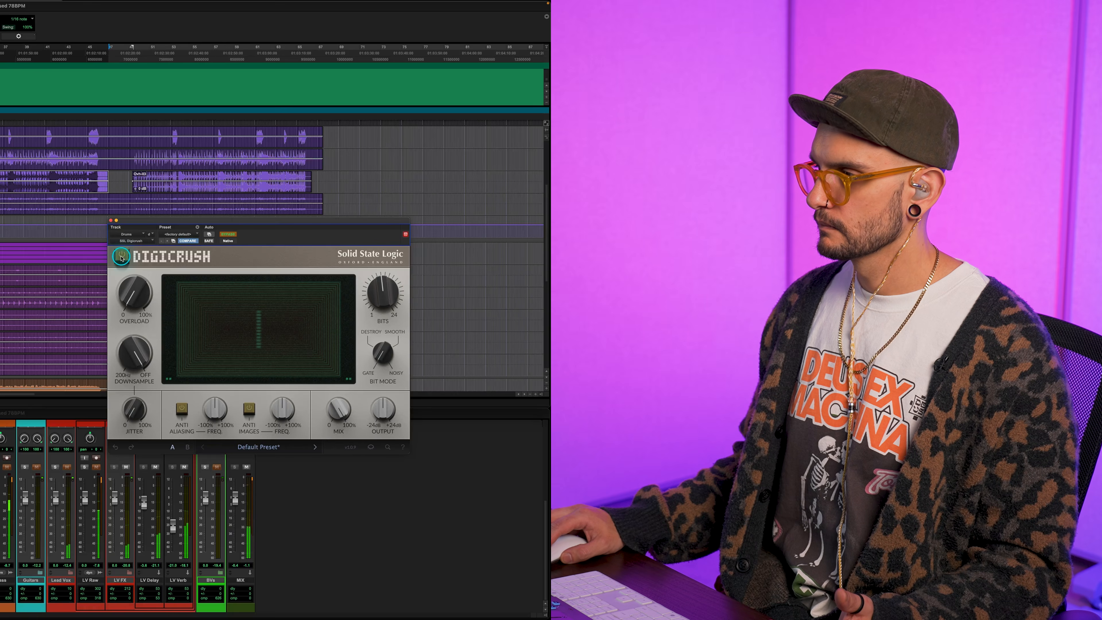
{"action": "left_click", "coordinate": [672, 258]}
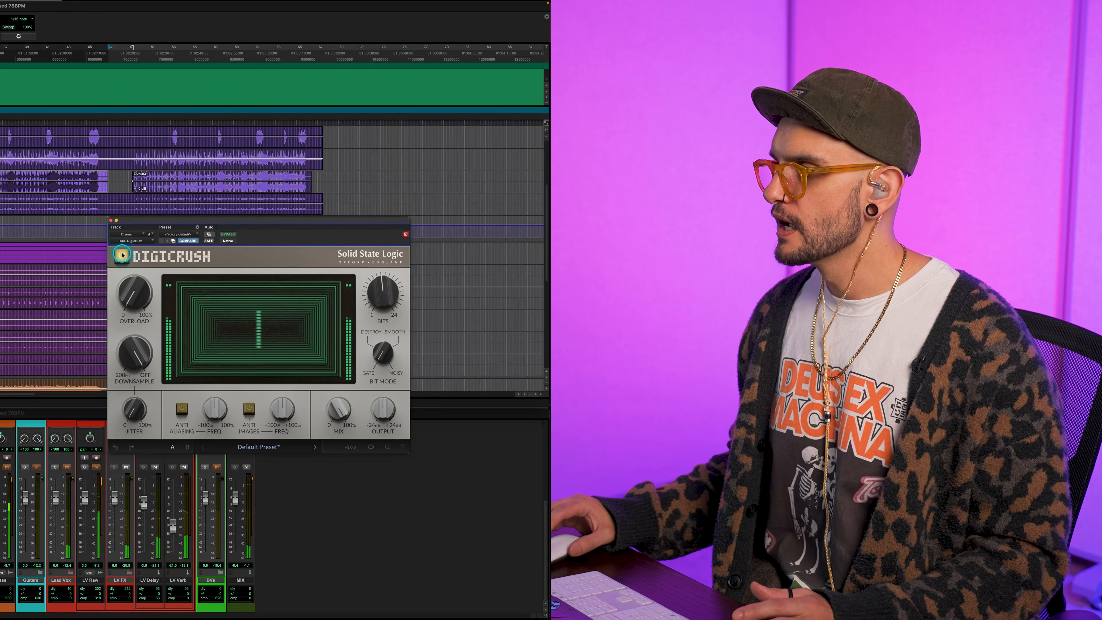
{"action": "left_click", "coordinate": [122, 255]}
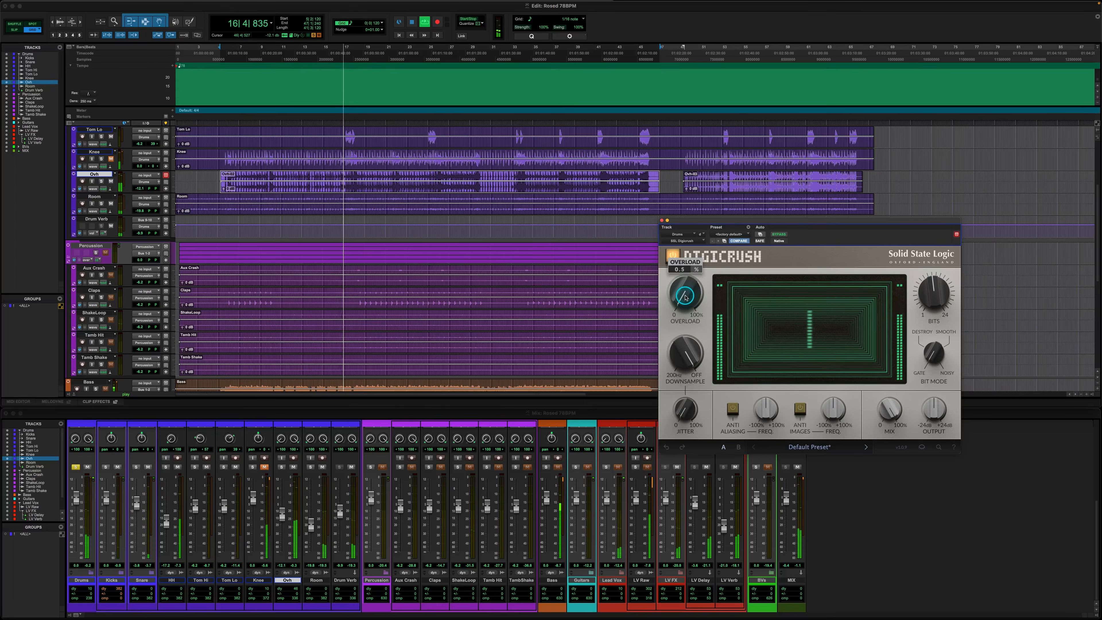
Raise Overload on the drums to a little above 19%
{"action": "left_click_drag", "start_coordinate": [134, 296], "coordinate": [134, 295]}
{"action": "left_click_drag", "start_coordinate": [685, 297], "coordinate": [686, 297]}
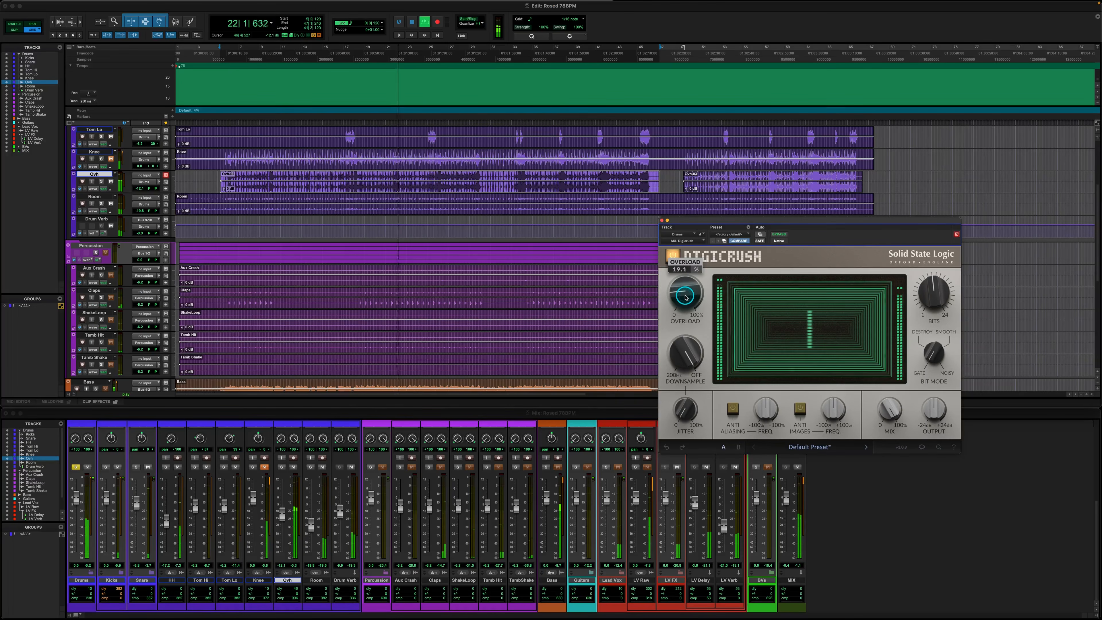
{"action": "left_click_drag", "start_coordinate": [685, 296], "coordinate": [685, 296]}
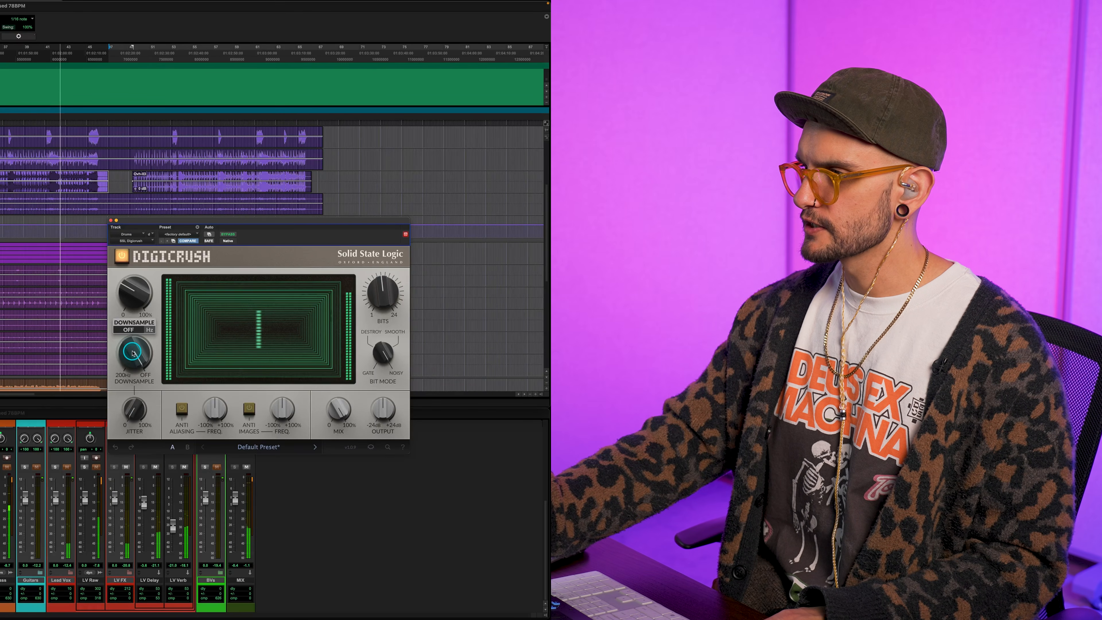
Lower Downsample from off to about 21478 Hz
{"action": "left_click_drag", "start_coordinate": [132, 353], "coordinate": [133, 362]}
{"action": "left_click_drag", "start_coordinate": [132, 353], "coordinate": [133, 355]}
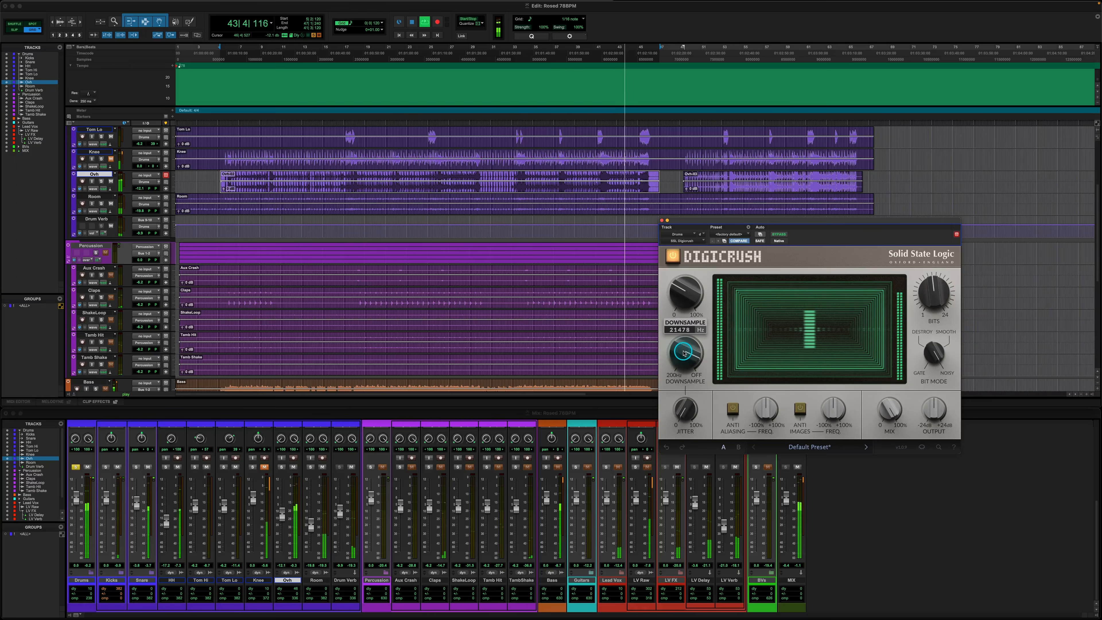
{"action": "left_click_drag", "start_coordinate": [684, 352], "coordinate": [684, 353]}
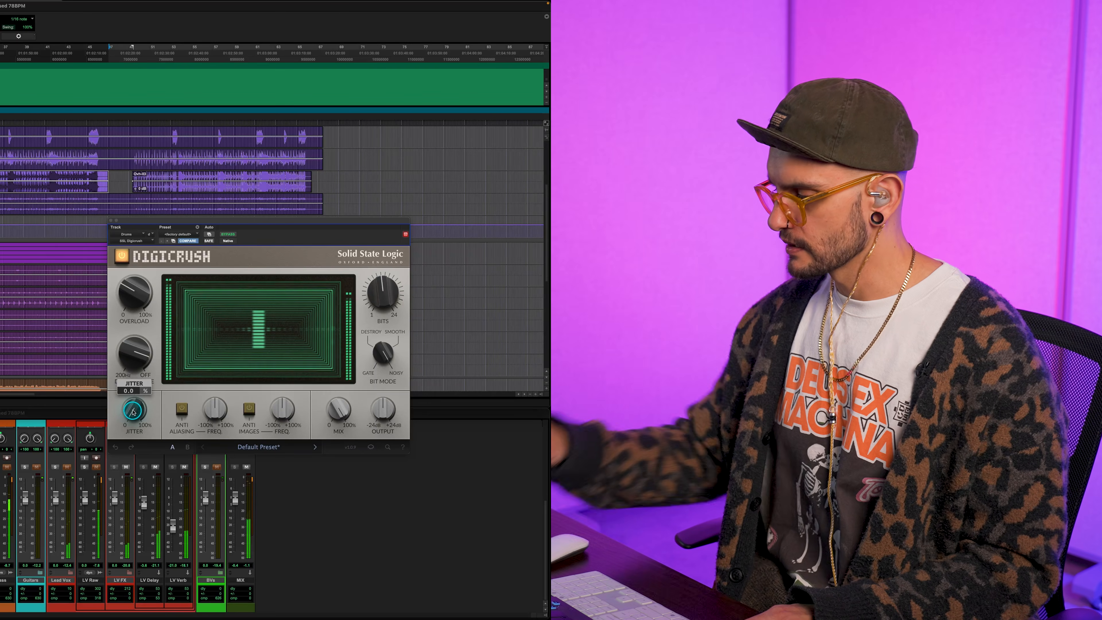
Raise Jitter gradually to about 57% and settle it at around half of its range
{"action": "scroll", "coordinate": [134, 413], "scroll_direction": "up", "scroll_amount": 5}
{"action": "scroll", "coordinate": [133, 412], "scroll_direction": "up", "scroll_amount": 1}
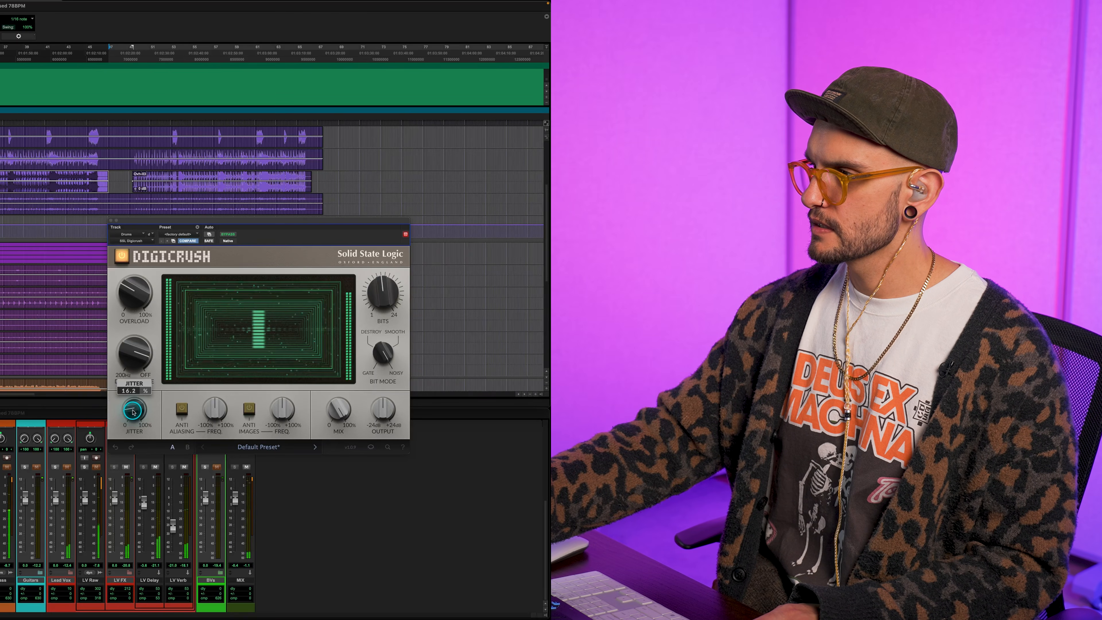
{"action": "scroll", "coordinate": [134, 412], "scroll_direction": "up", "scroll_amount": 2}
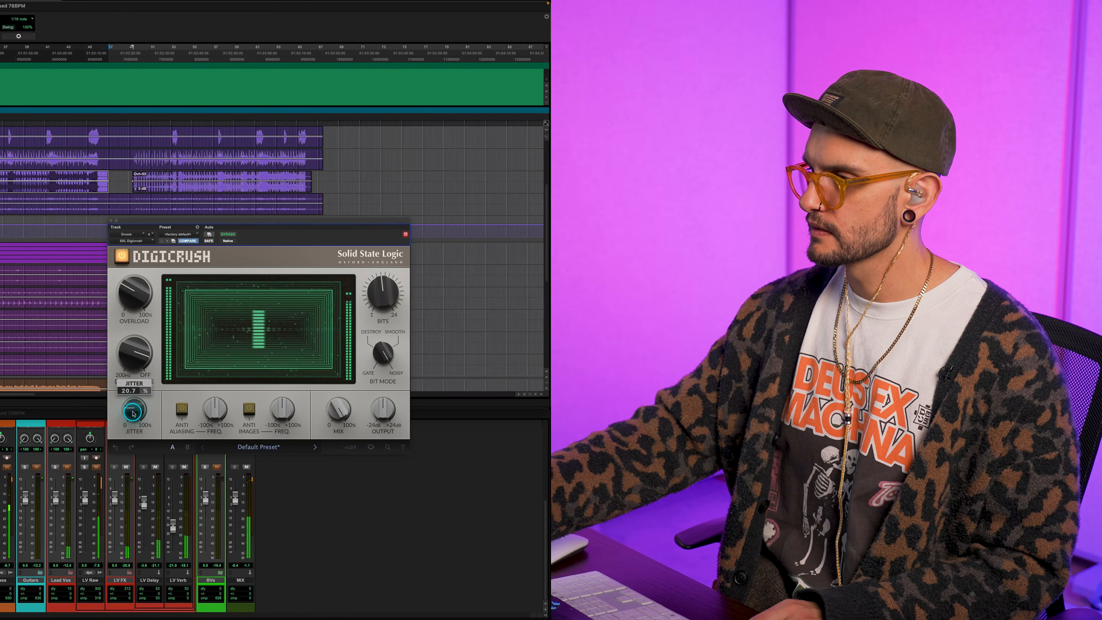
{"action": "scroll", "coordinate": [133, 412], "scroll_direction": "up", "scroll_amount": 5}
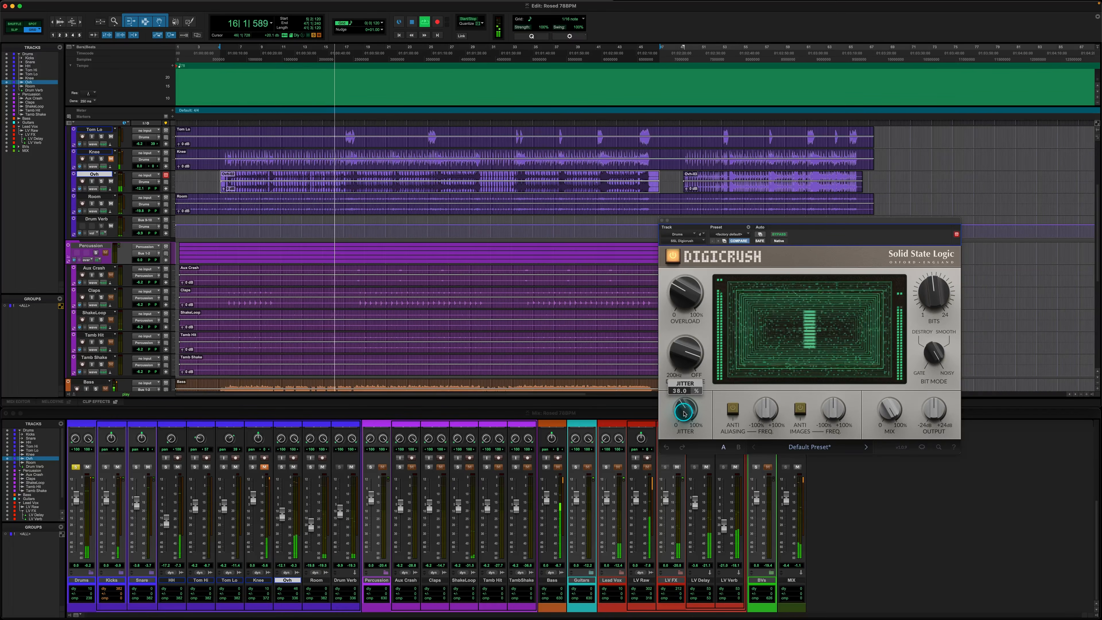
{"action": "scroll", "coordinate": [684, 414], "scroll_direction": "up", "scroll_amount": 5}
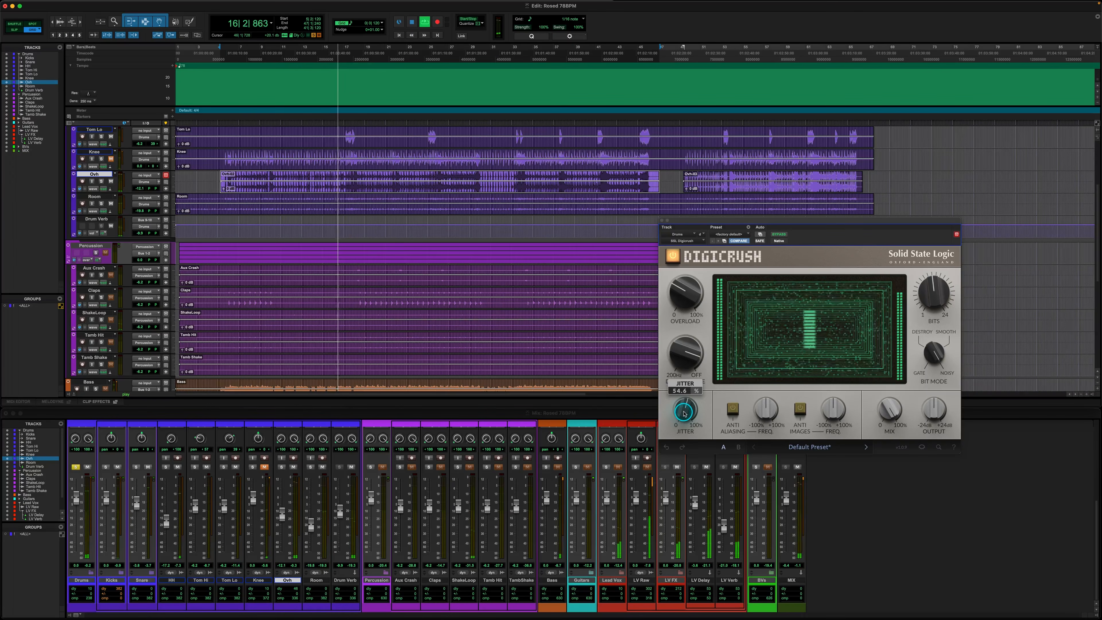
{"action": "scroll", "coordinate": [684, 414], "scroll_direction": "up", "scroll_amount": 1}
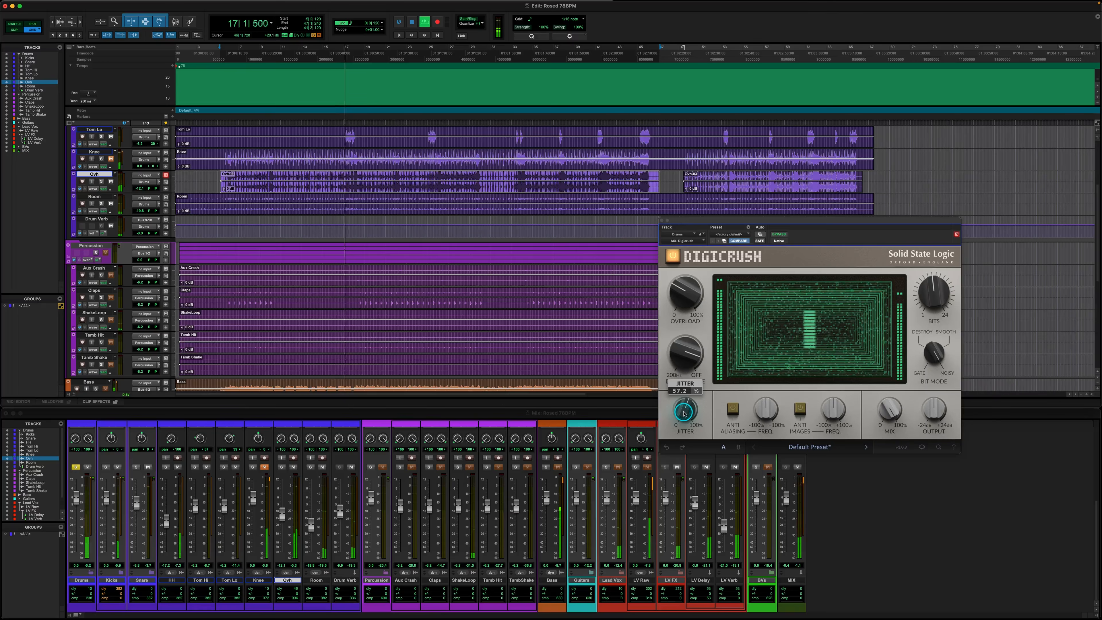
{"action": "scroll", "coordinate": [684, 413], "scroll_direction": "up", "scroll_amount": 3}
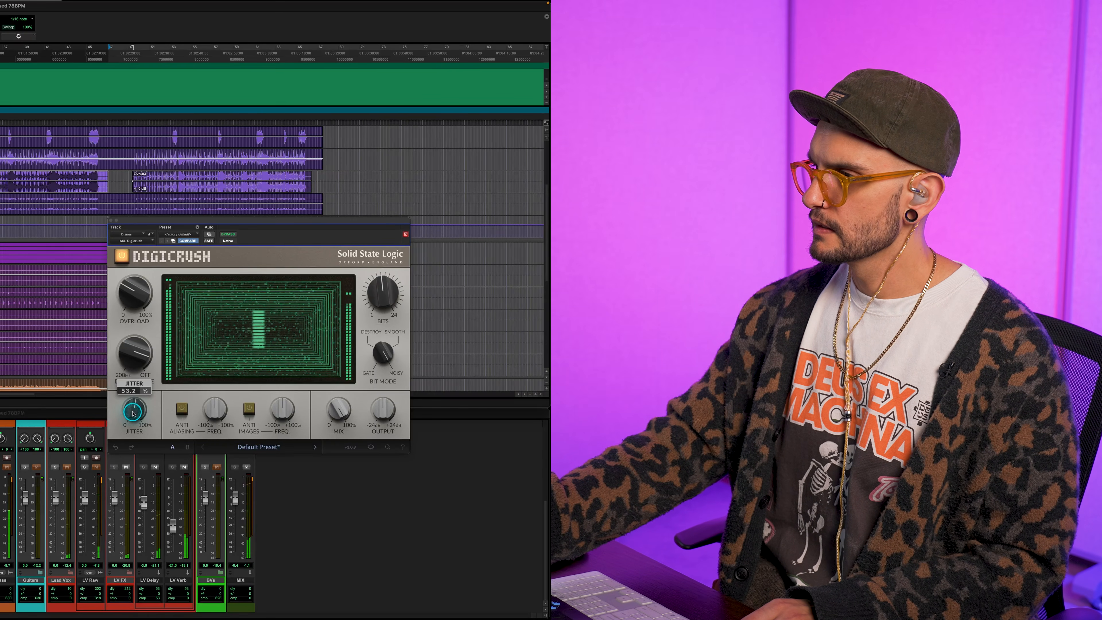
{"action": "left_click_drag", "start_coordinate": [132, 414], "coordinate": [132, 414]}
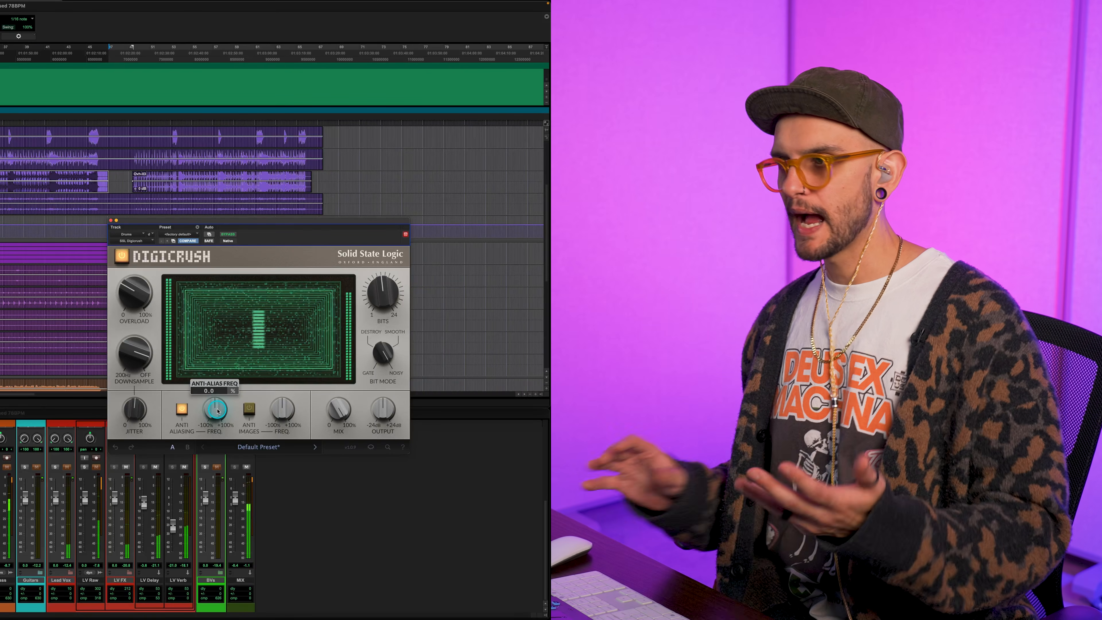
Turn on Anti Aliasing with its frequency at about -30.6%, and compare the processed drums against bypass
{"action": "mouse_move", "coordinate": [122, 355]}
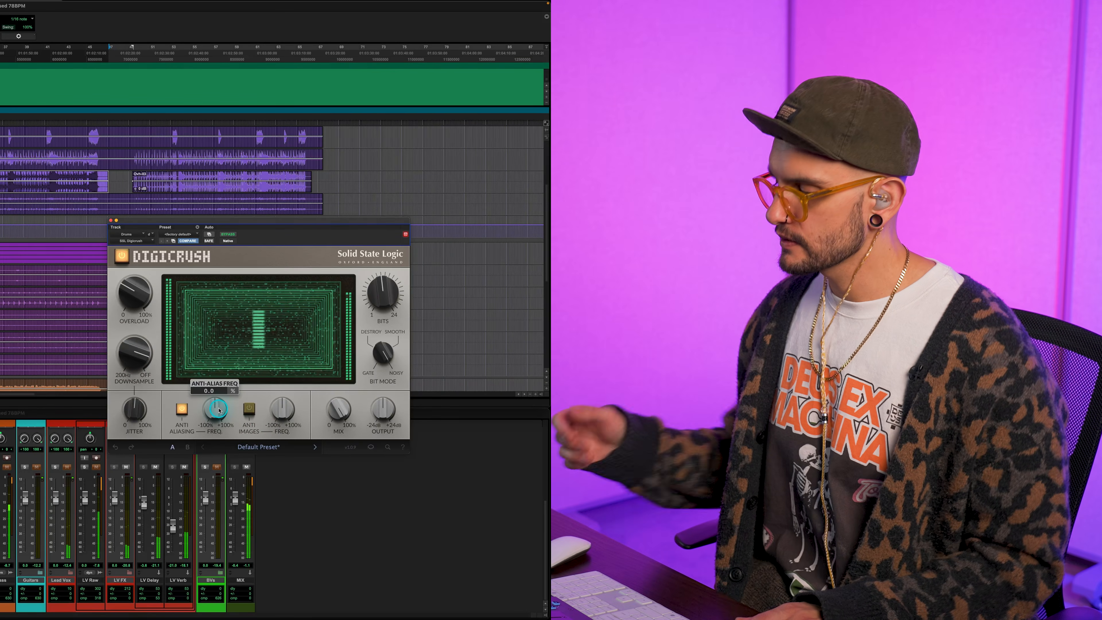
{"action": "left_click_drag", "start_coordinate": [219, 410], "coordinate": [219, 410]}
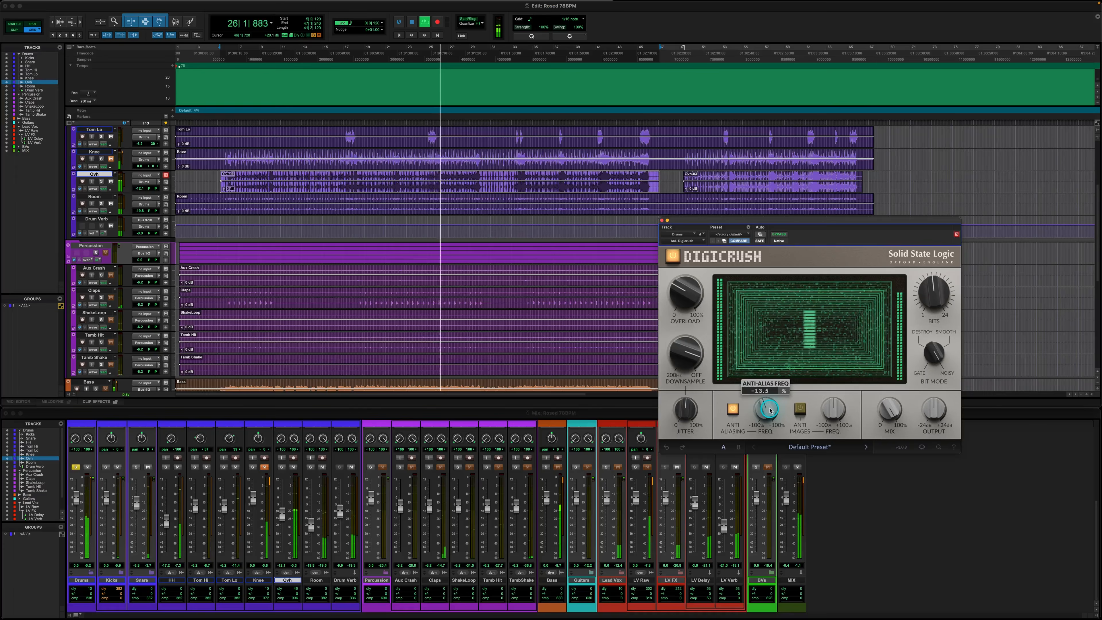
{"action": "left_click_drag", "start_coordinate": [219, 410], "coordinate": [218, 409]}
{"action": "left_click_drag", "start_coordinate": [770, 410], "coordinate": [769, 410]}
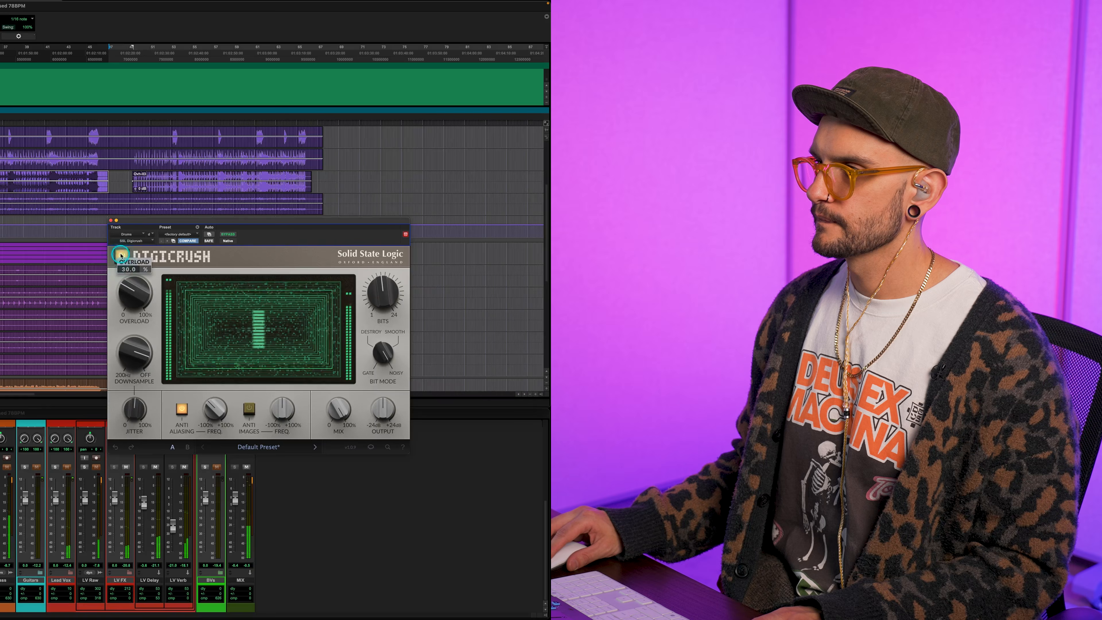
{"action": "left_click", "coordinate": [121, 255]}
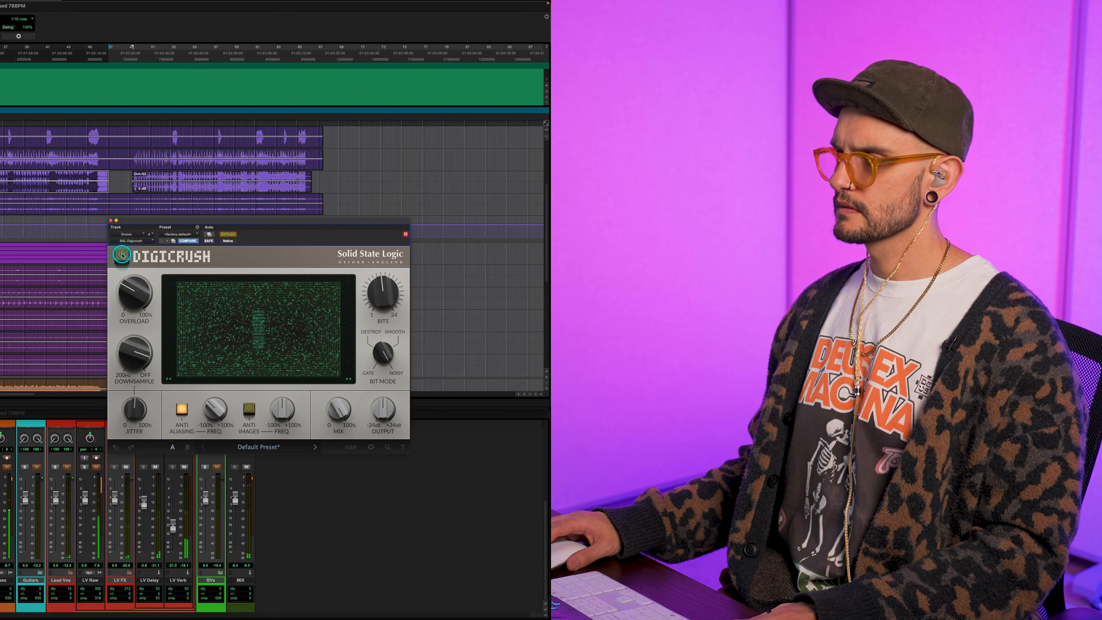
{"action": "left_click", "coordinate": [122, 255]}
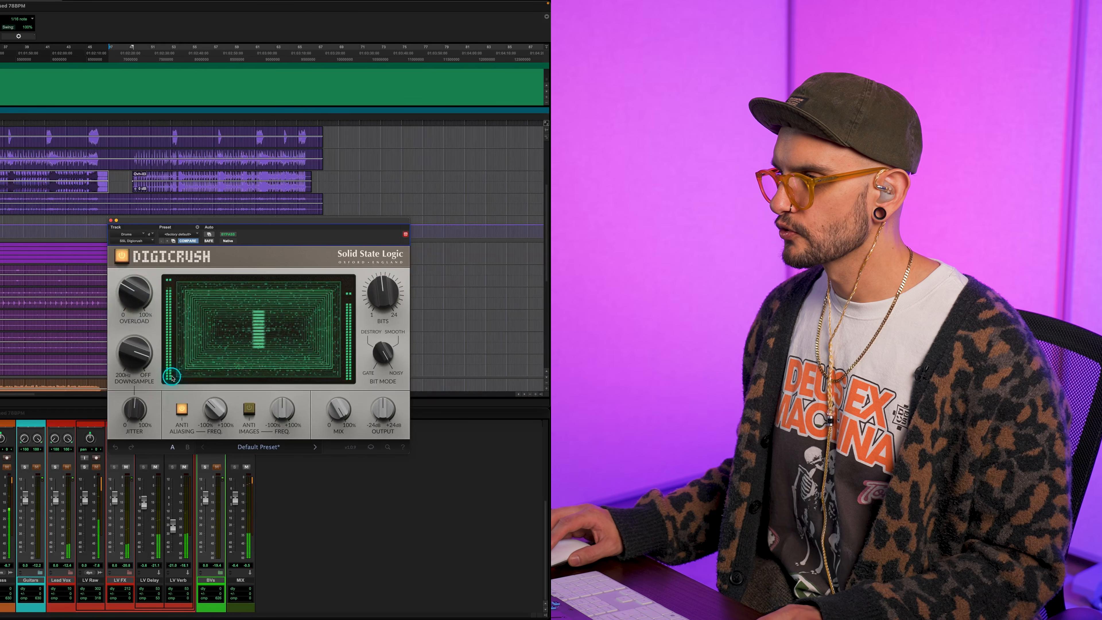
Turn on Anti Images and raise its frequency to 100%
{"action": "mouse_move", "coordinate": [203, 421]}
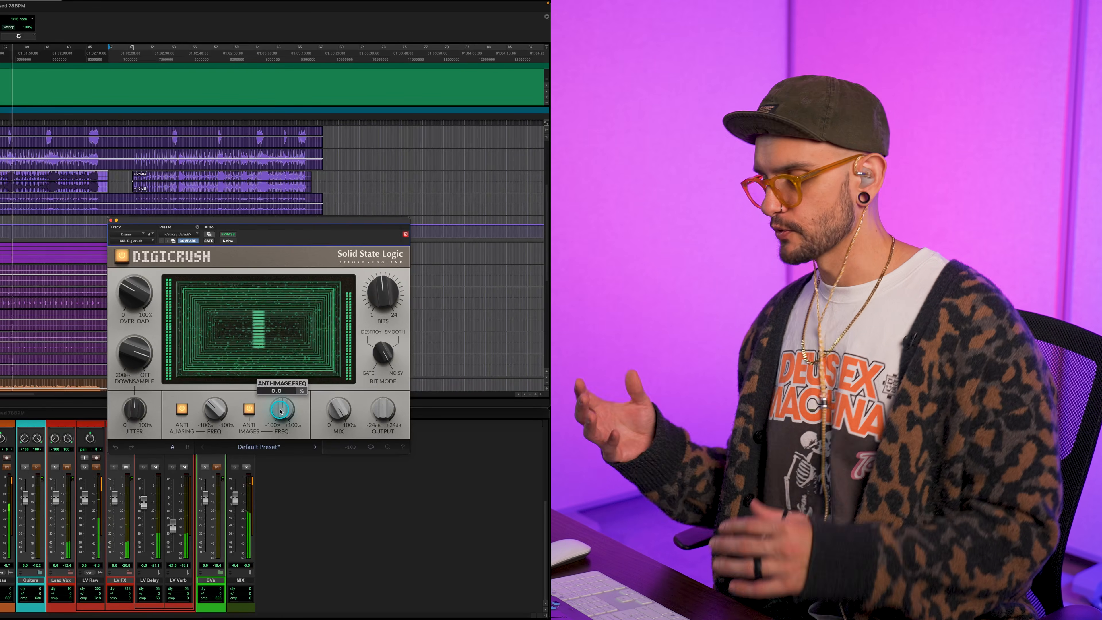
{"action": "scroll", "coordinate": [279, 412], "scroll_direction": "up", "scroll_amount": 5}
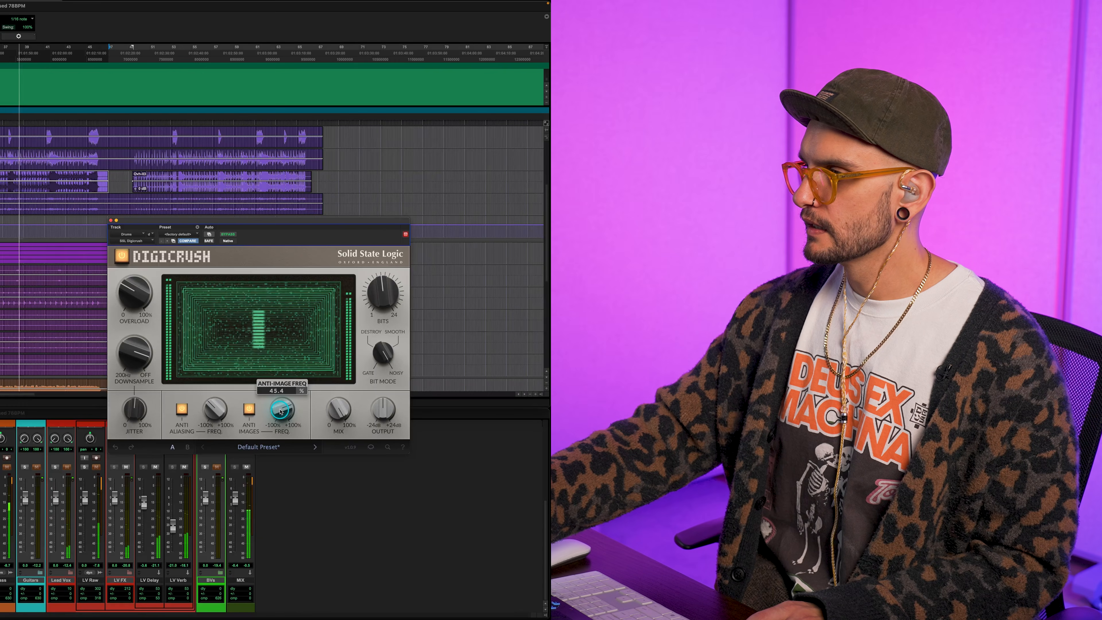
{"action": "scroll", "coordinate": [280, 411], "scroll_direction": "up", "scroll_amount": 1}
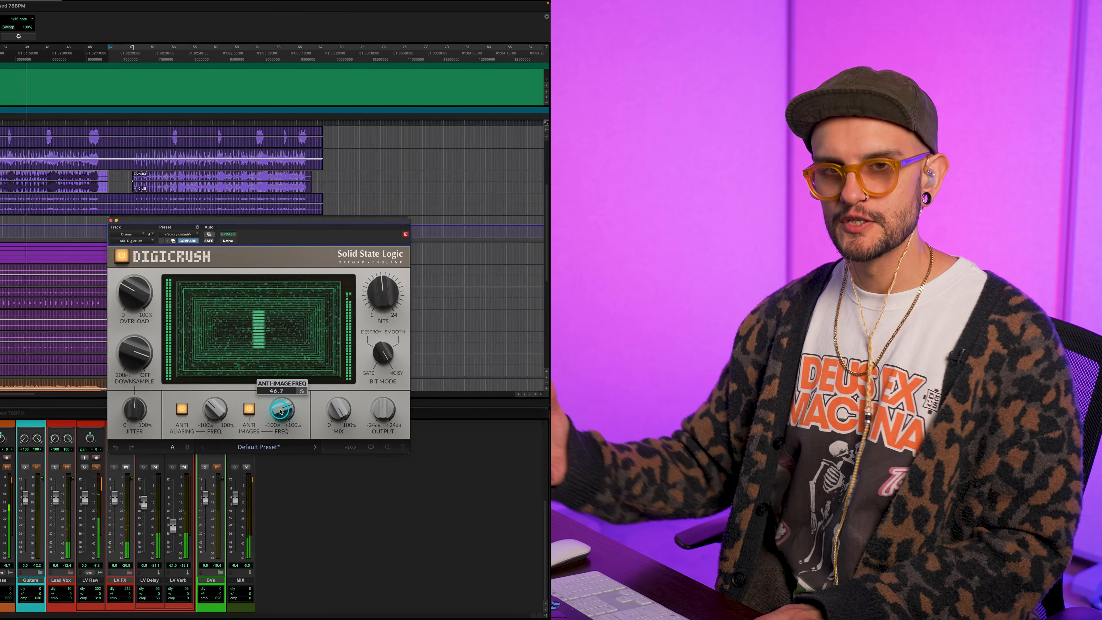
{"action": "scroll", "coordinate": [280, 411], "scroll_direction": "up", "scroll_amount": 1}
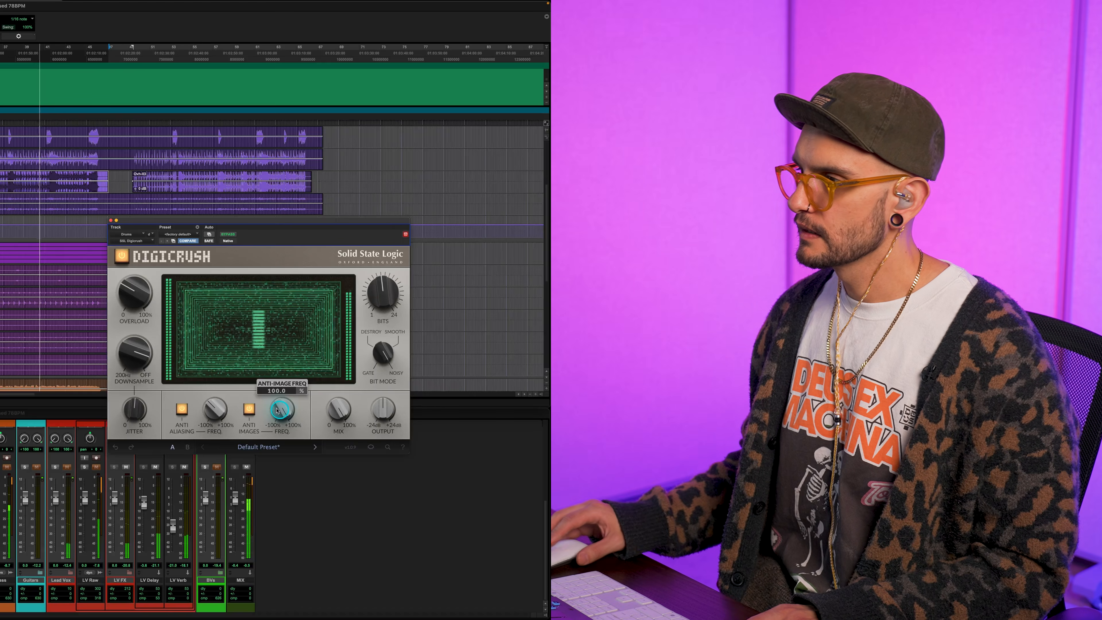
Raise the Anti Aliasing frequency to about 24.6% and lower the Anti Images frequency to about -26%
{"action": "scroll", "coordinate": [212, 409], "scroll_direction": "up", "scroll_amount": 10}
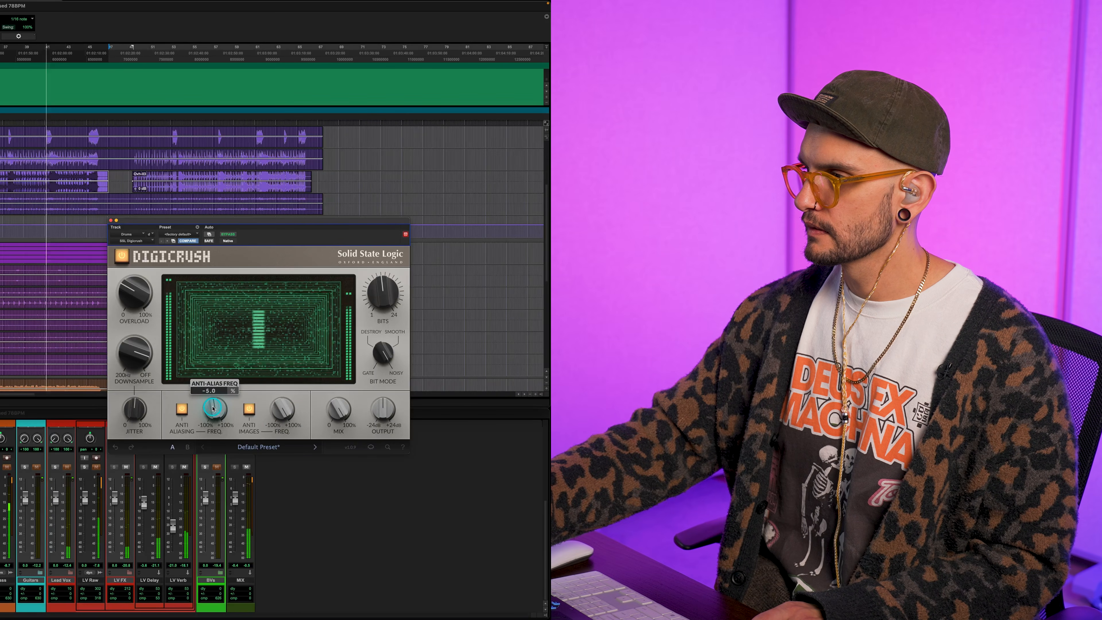
{"action": "scroll", "coordinate": [213, 409], "scroll_direction": "up", "scroll_amount": 2}
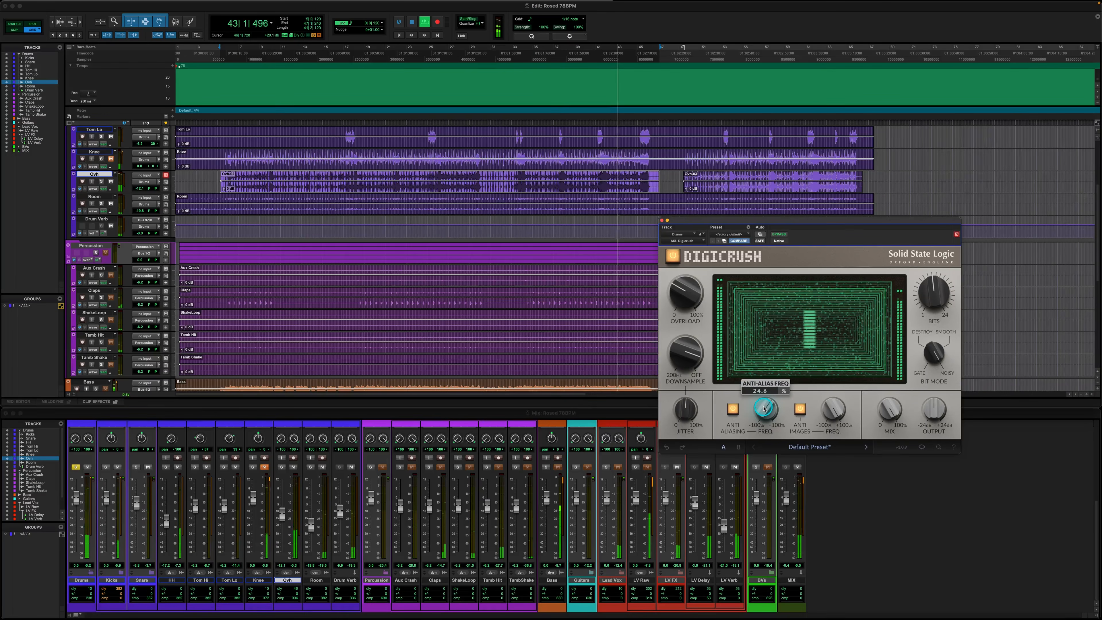
{"action": "scroll", "coordinate": [835, 413], "scroll_direction": "down", "scroll_amount": 10}
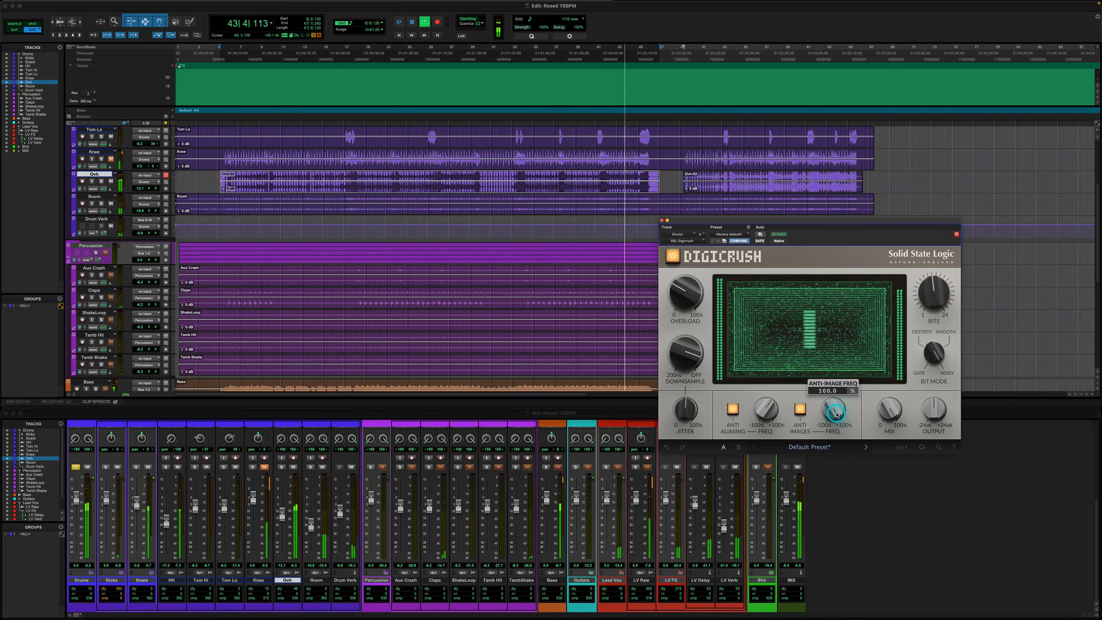
{"action": "scroll", "coordinate": [836, 415], "scroll_direction": "down", "scroll_amount": 3}
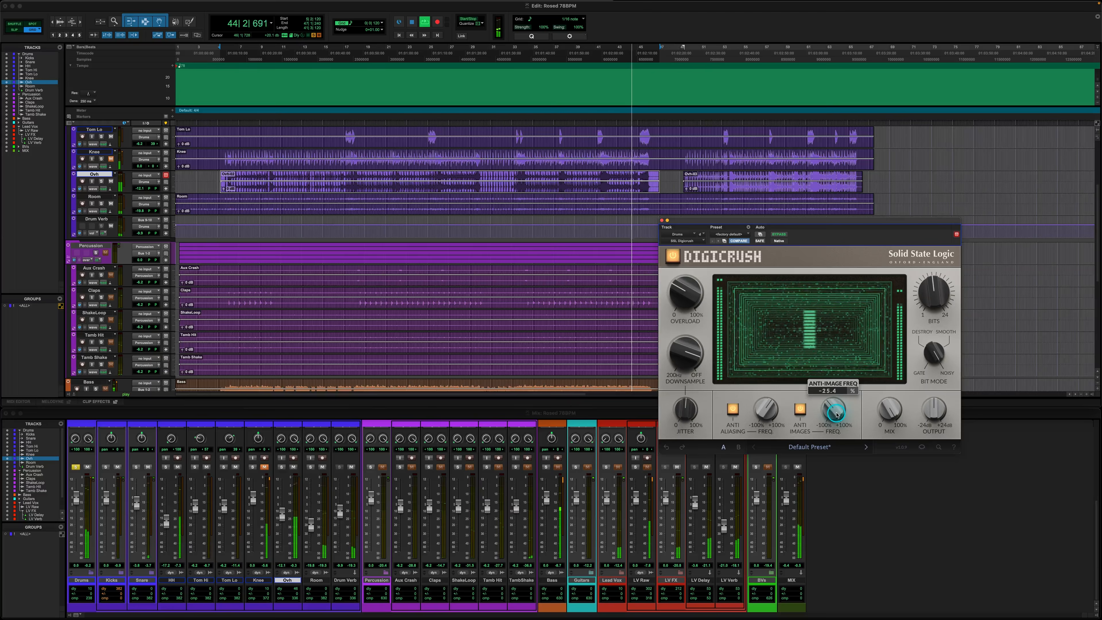
{"action": "scroll", "coordinate": [836, 414], "scroll_direction": "down", "scroll_amount": 1}
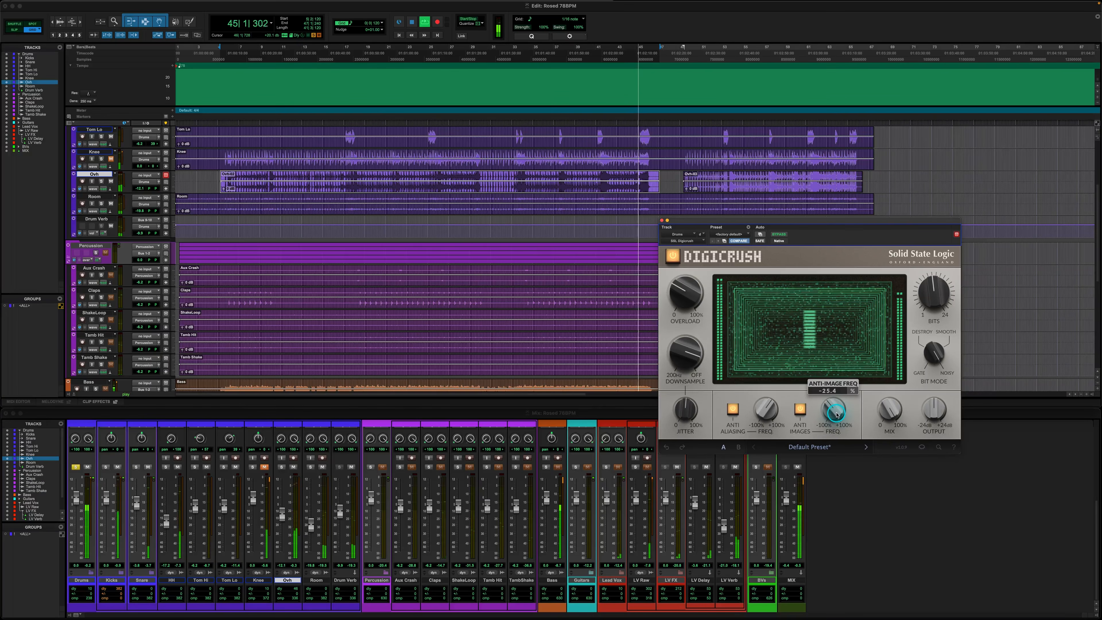
{"action": "scroll", "coordinate": [837, 415], "scroll_direction": "down", "scroll_amount": 1}
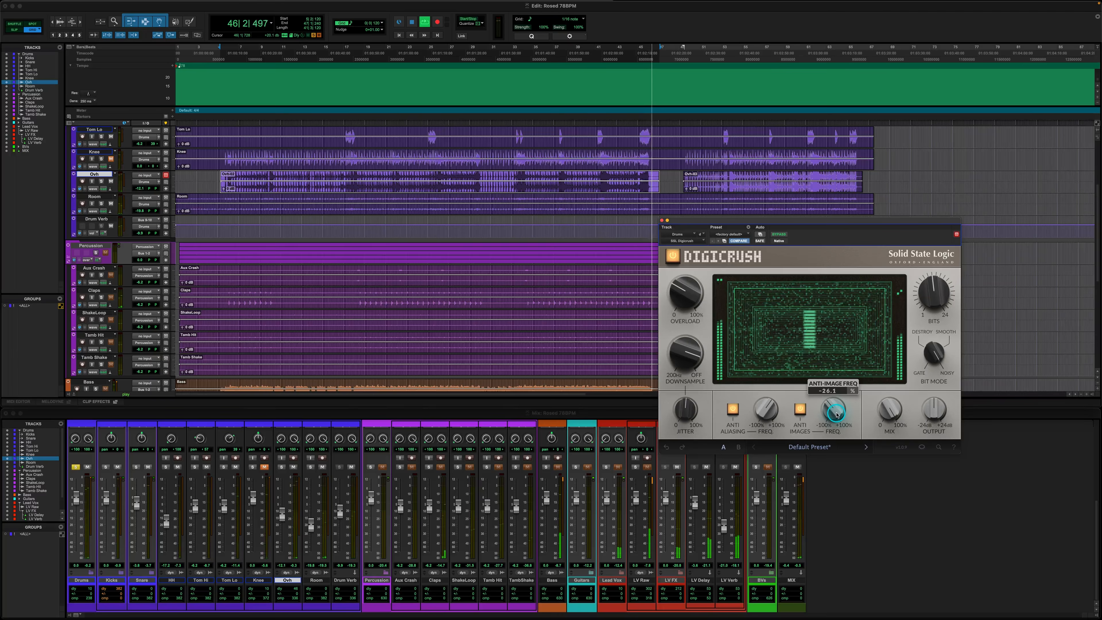
Restart playback and set the drum crush to about 75% Mix, 19922 Hz Downsample and 40% Overload
{"action": "key", "text": "space"}
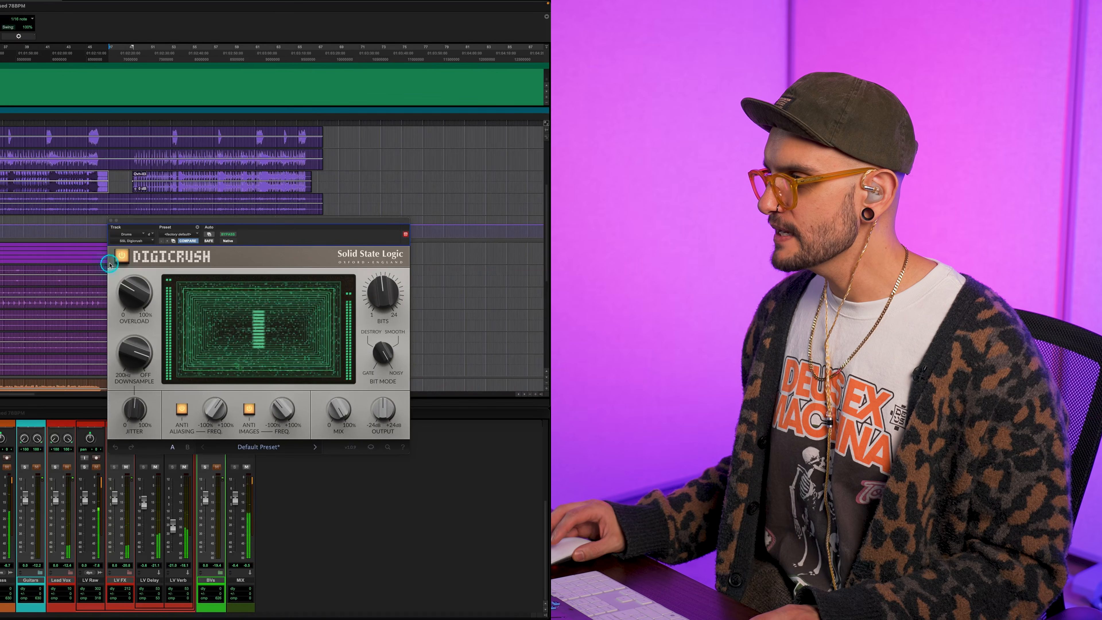
{"action": "left_click_drag", "start_coordinate": [337, 408], "coordinate": [336, 407]}
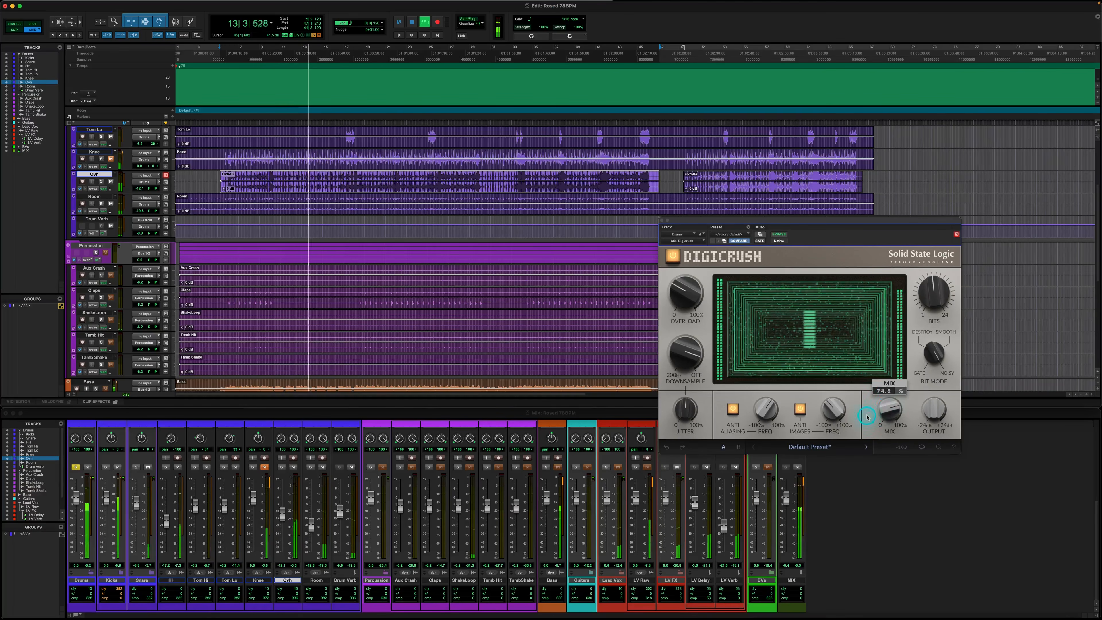
{"action": "mouse_move", "coordinate": [692, 354]}
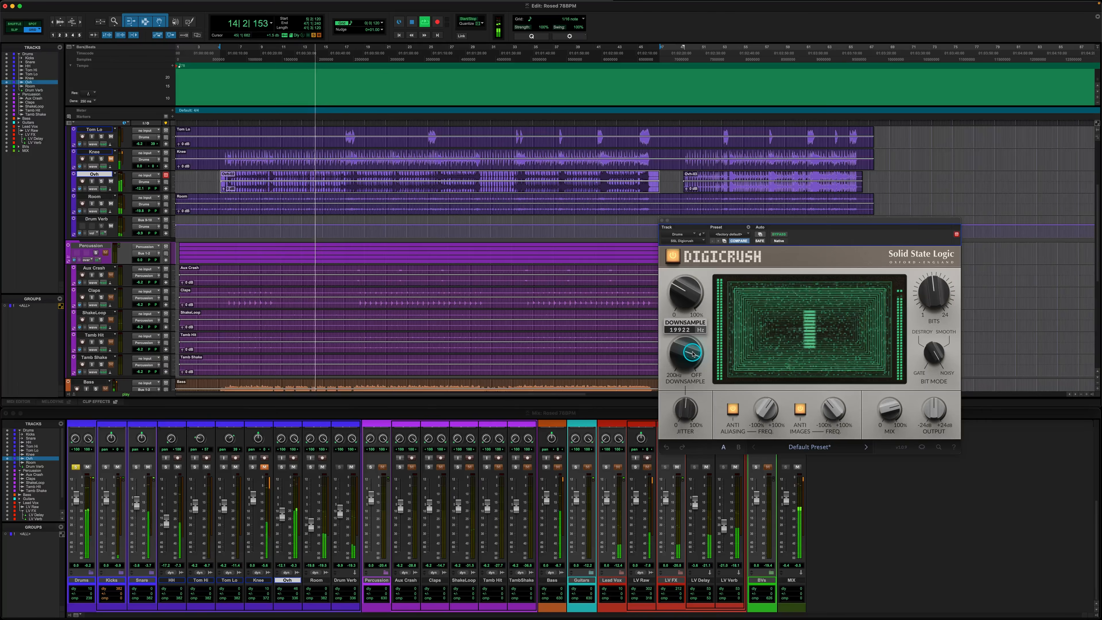
{"action": "mouse_move", "coordinate": [674, 284]}
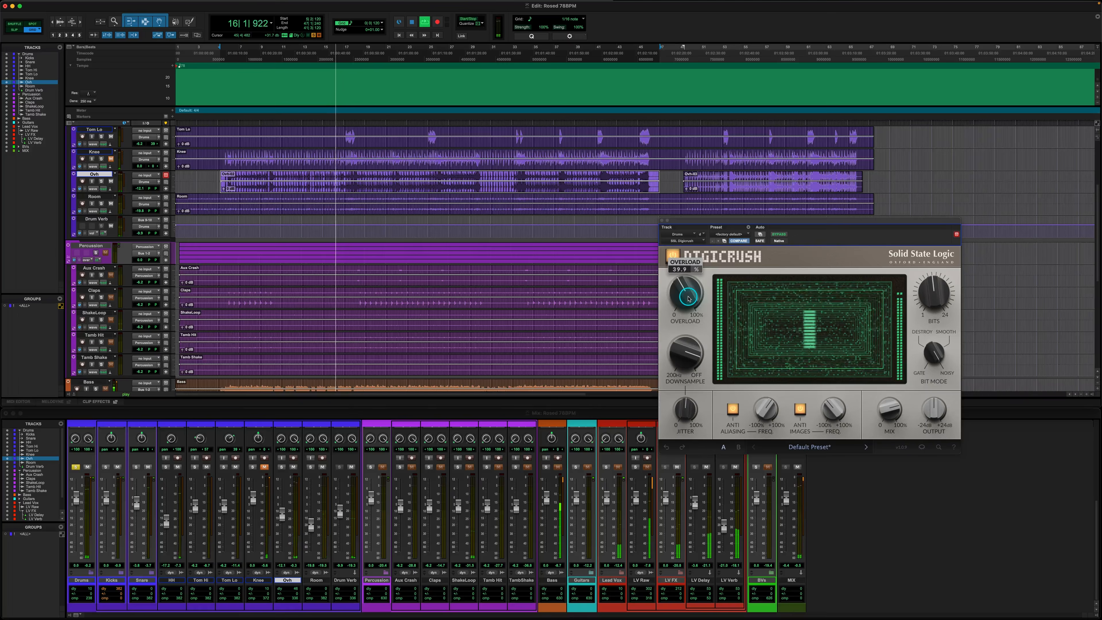
Compare the crushed drums against bypass within the full mix, and leave the effect on
{"action": "left_click", "coordinate": [673, 254]}
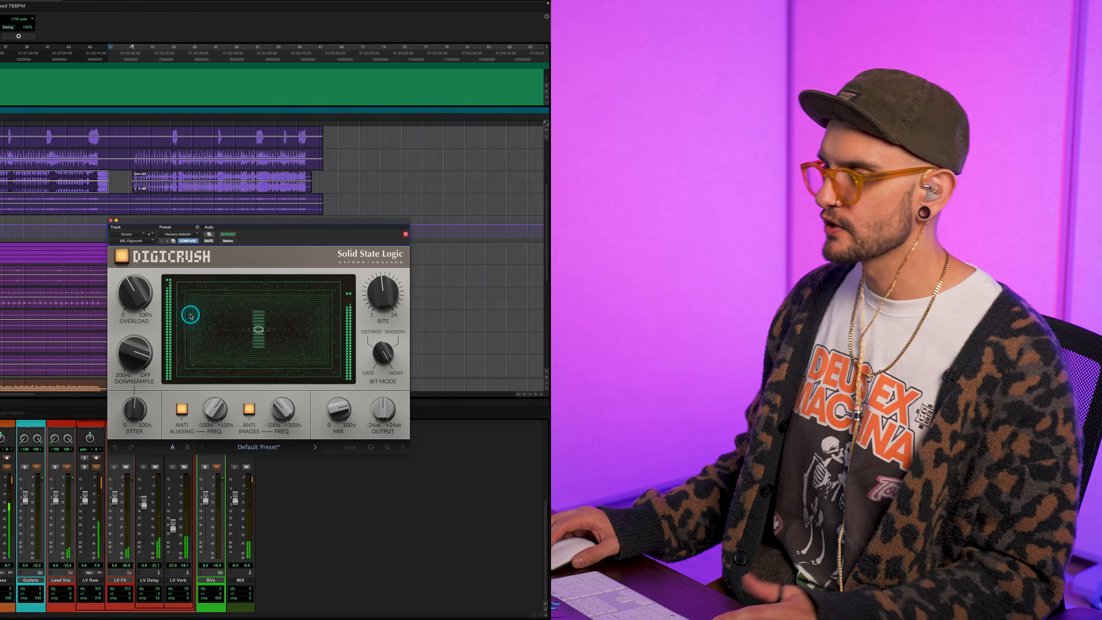
{"action": "mouse_move", "coordinate": [137, 351]}
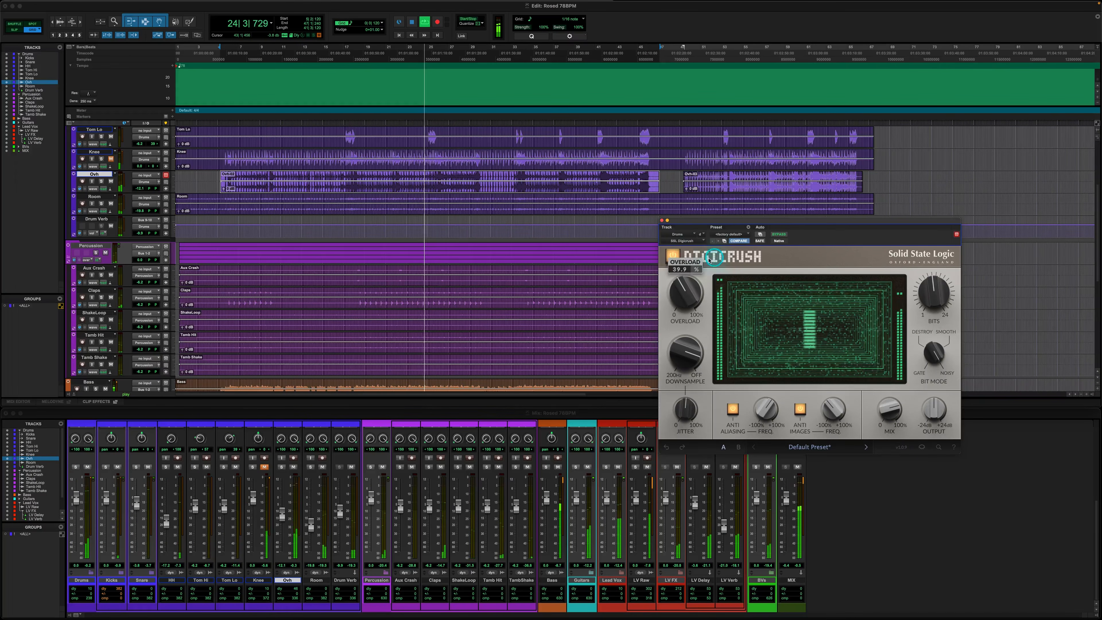
{"action": "left_click", "coordinate": [678, 256]}
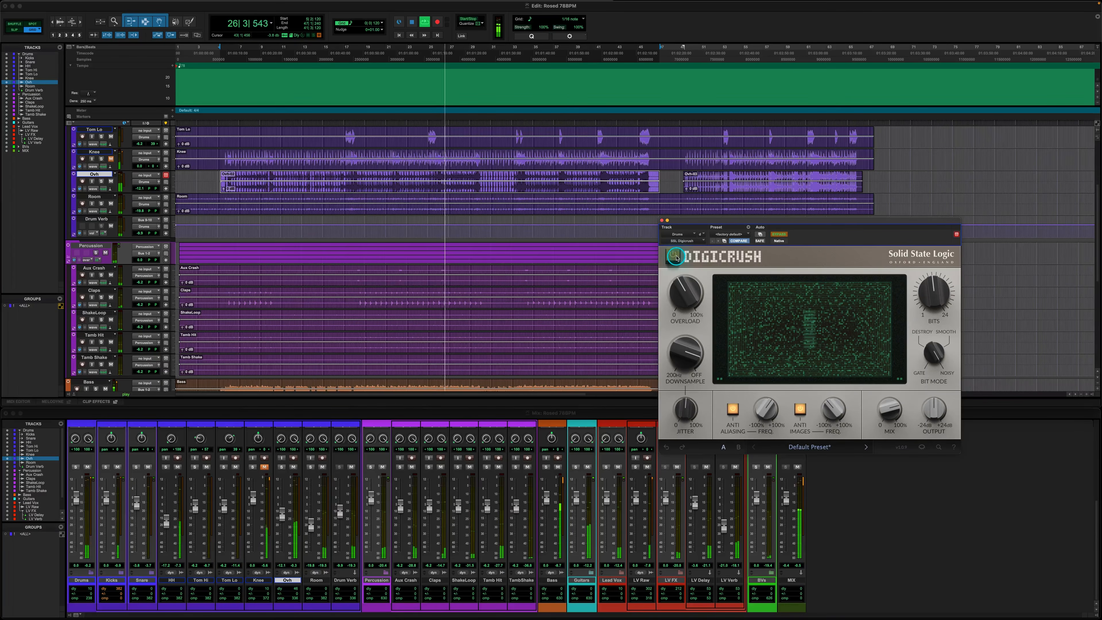
{"action": "left_click", "coordinate": [679, 257]}
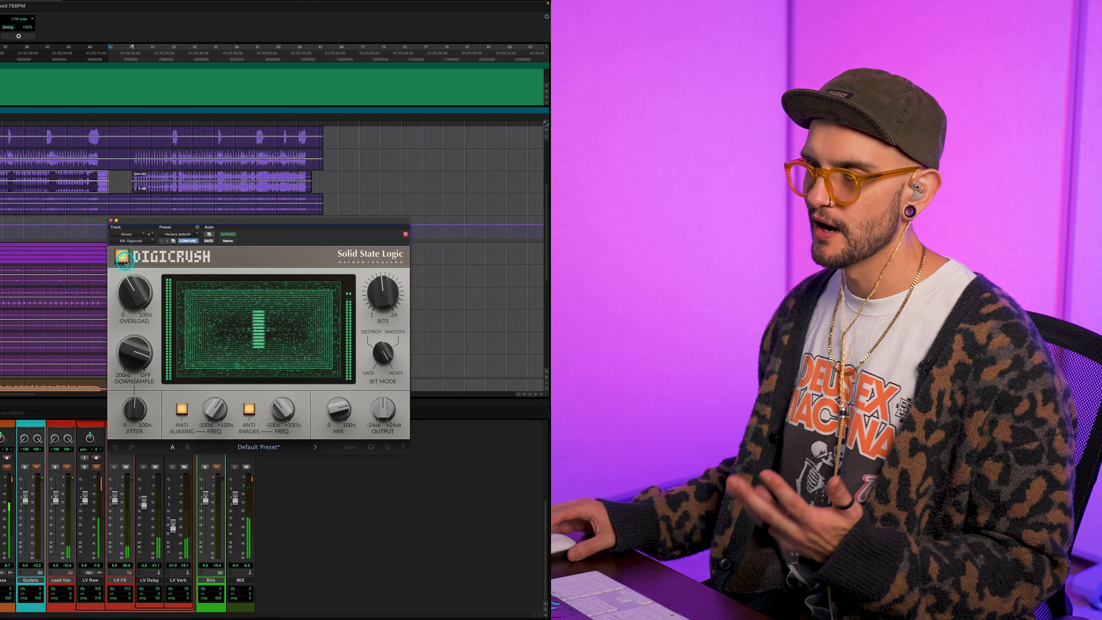
Back off Overload on the drums, raise Downsample to about 27809 Hz, and fine-tune Jitter
{"action": "mouse_move", "coordinate": [132, 289]}
{"action": "left_click_drag", "start_coordinate": [129, 288], "coordinate": [143, 285]}
{"action": "mouse_move", "coordinate": [137, 350]}
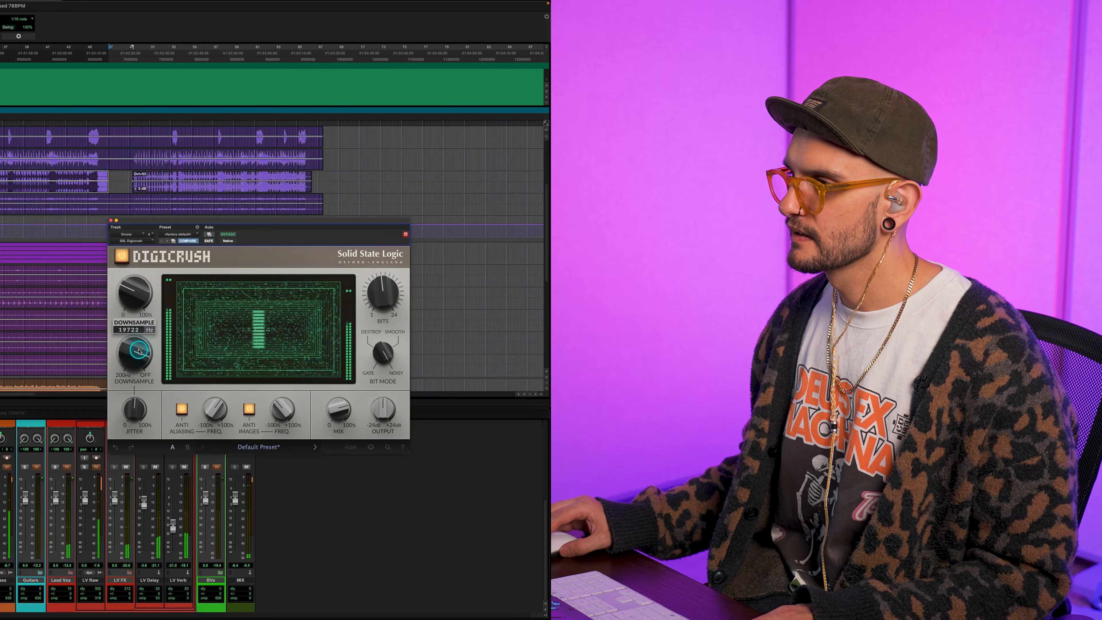
{"action": "left_click_drag", "start_coordinate": [690, 352], "coordinate": [689, 351]}
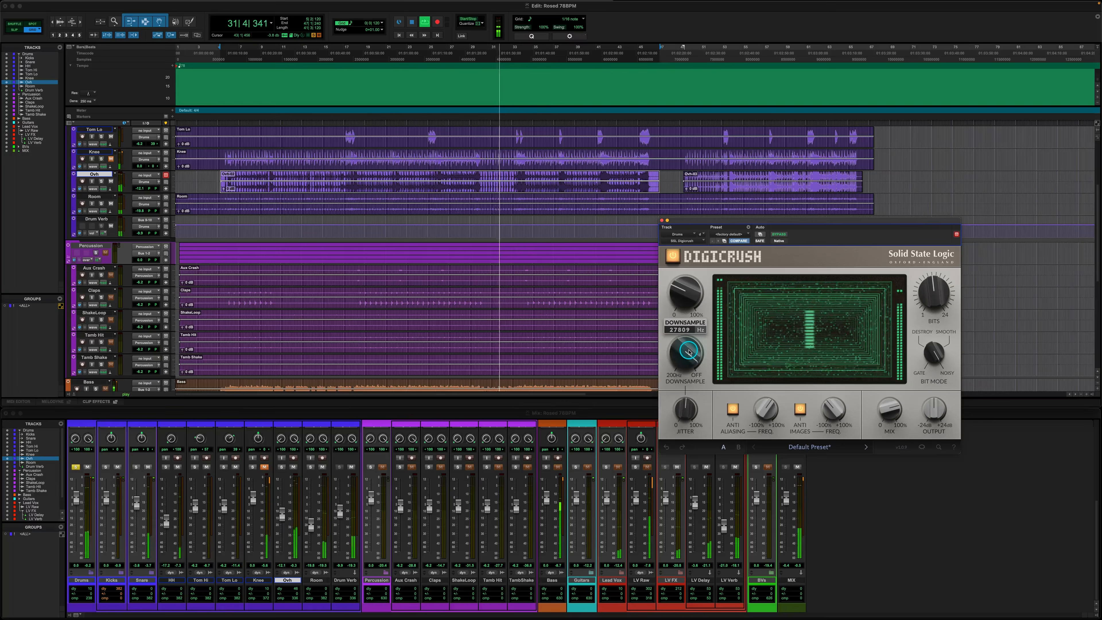
{"action": "left_click_drag", "start_coordinate": [846, 409], "coordinate": [794, 440]}
{"action": "left_click_drag", "start_coordinate": [684, 411], "coordinate": [683, 412]}
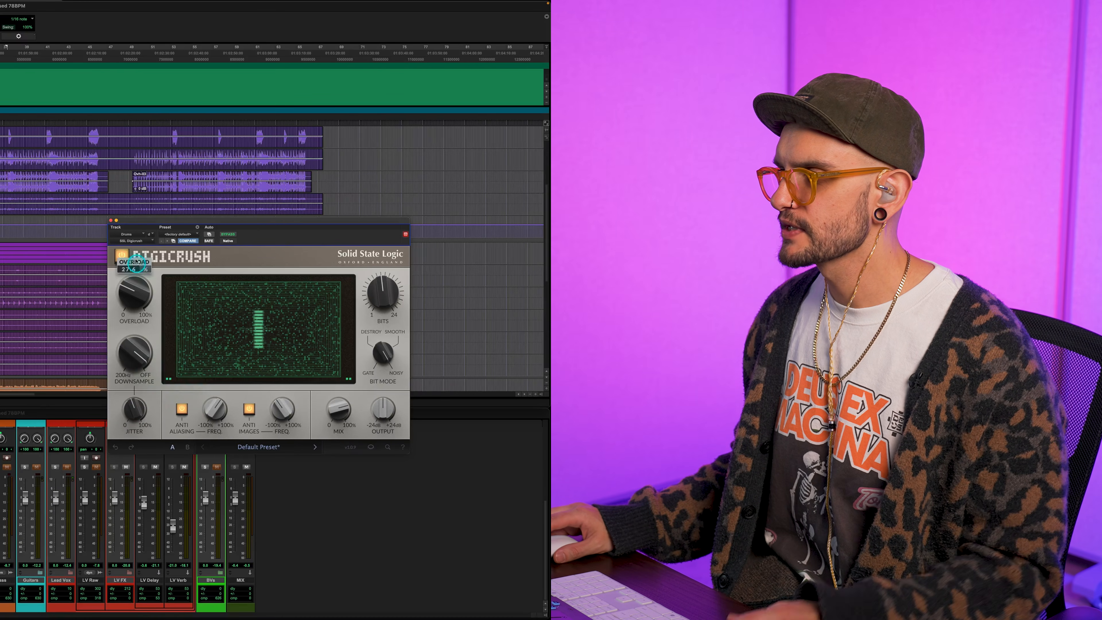
Close the drums' plug-in window, solo the Lead Vox track and open Digicrush on it
{"action": "left_click", "coordinate": [111, 220]}
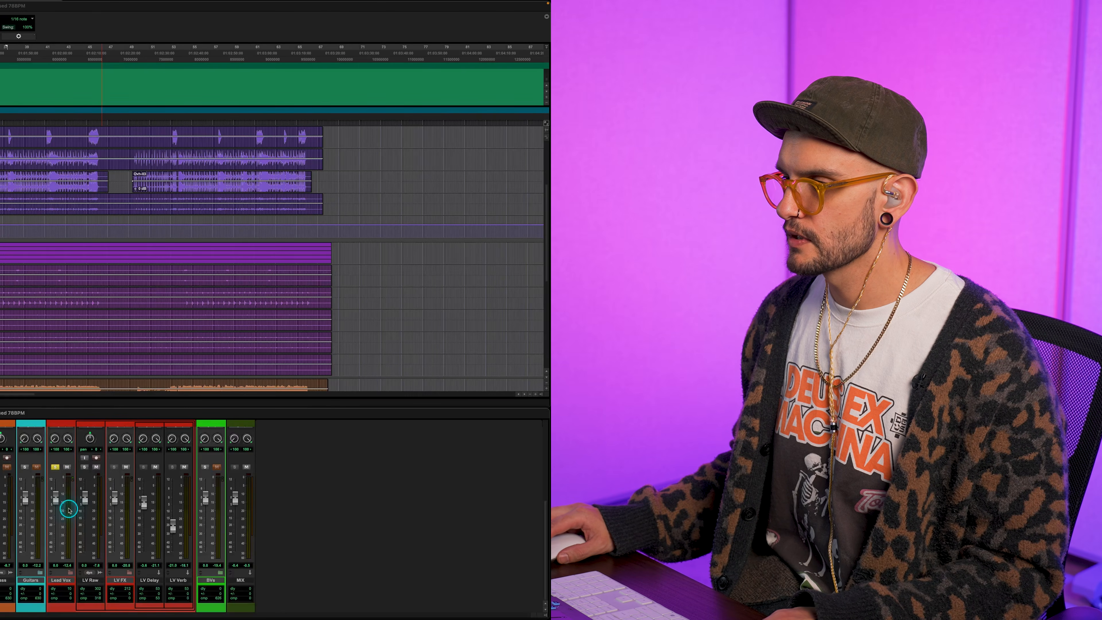
{"action": "scroll", "coordinate": [67, 504], "scroll_direction": "up", "scroll_amount": 5}
{"action": "left_click", "coordinate": [66, 481]}
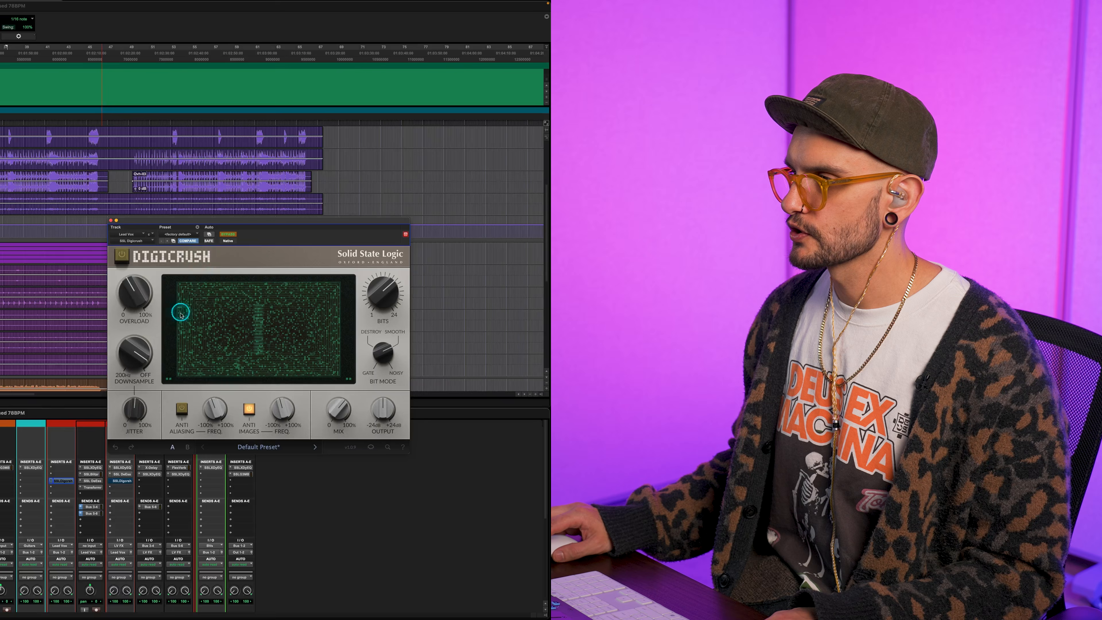
Load the Default Preset on the lead vocal's Digicrush and play the song from around bar 21
{"action": "left_click", "coordinate": [270, 447]}
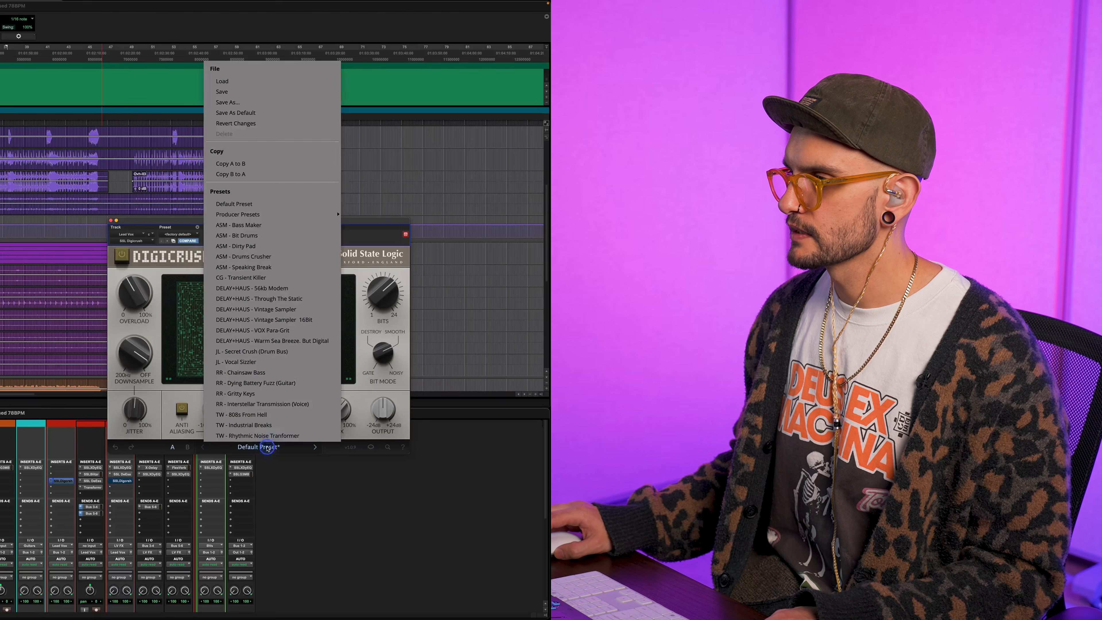
{"action": "left_click", "coordinate": [245, 204]}
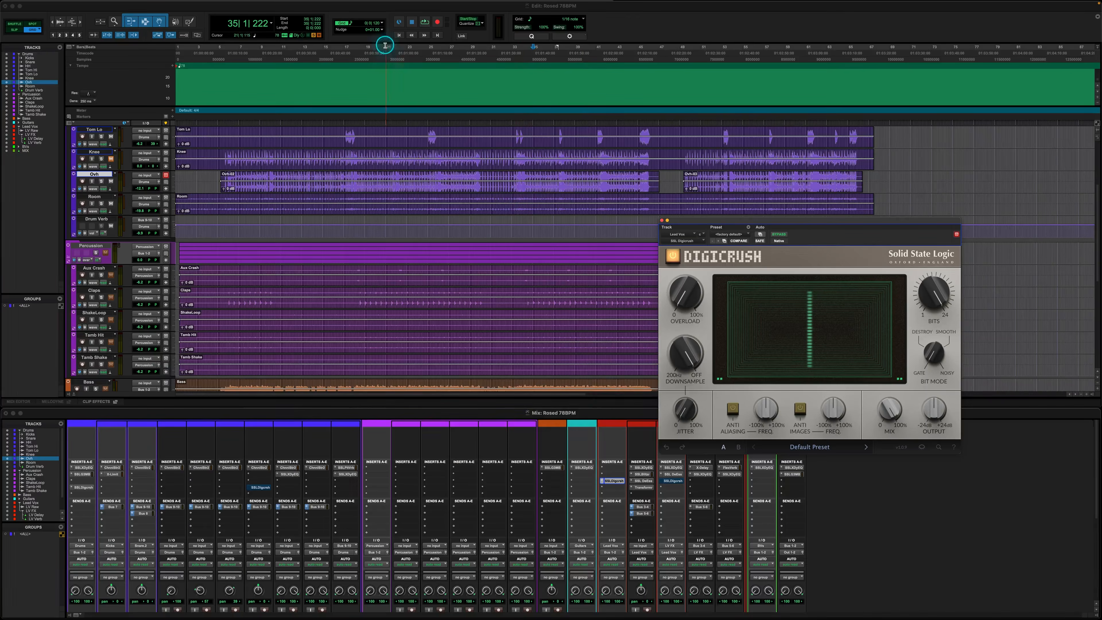
{"action": "left_click", "coordinate": [385, 45]}
{"action": "key", "text": "space"}
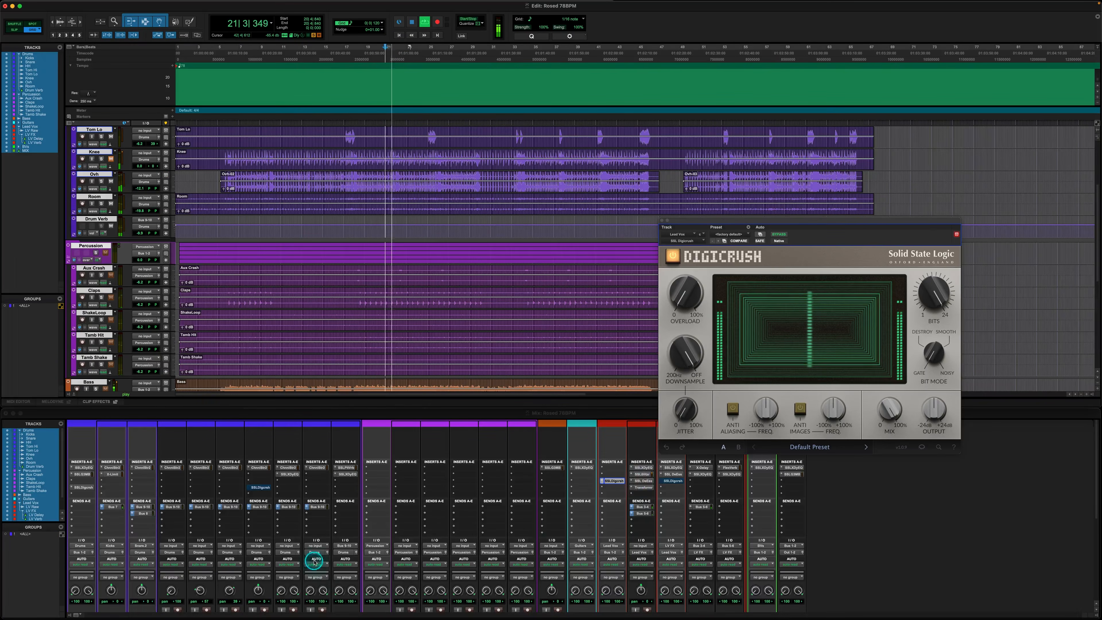
Reduce Bits on the lead vocal and raise Overload to about 20%
{"action": "scroll", "coordinate": [321, 551], "scroll_direction": "down", "scroll_amount": 5}
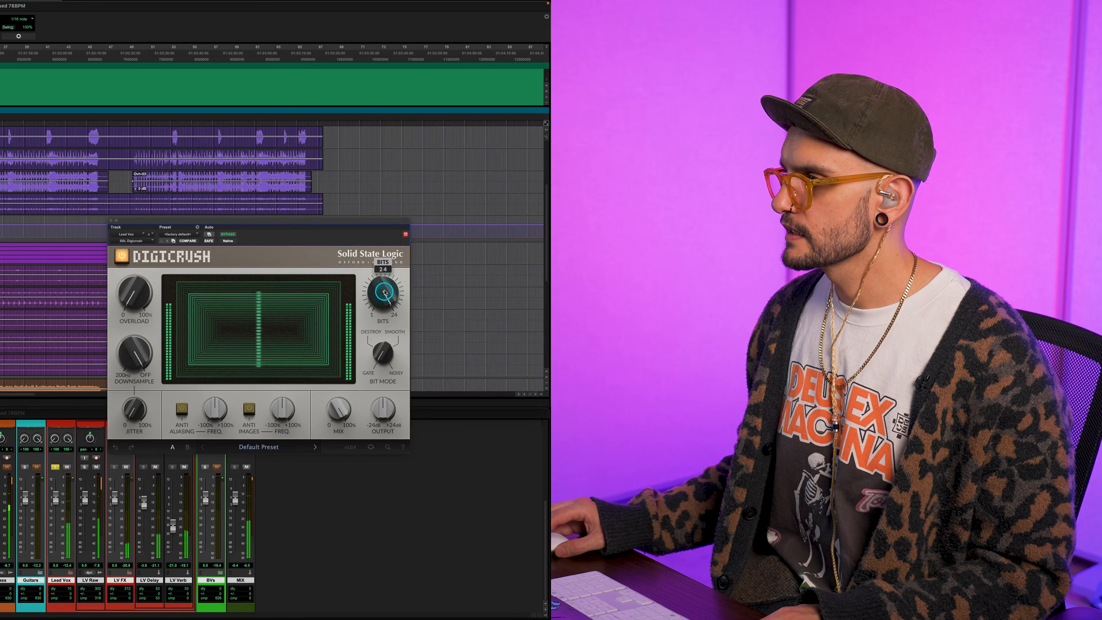
{"action": "left_click_drag", "start_coordinate": [384, 284], "coordinate": [385, 289]}
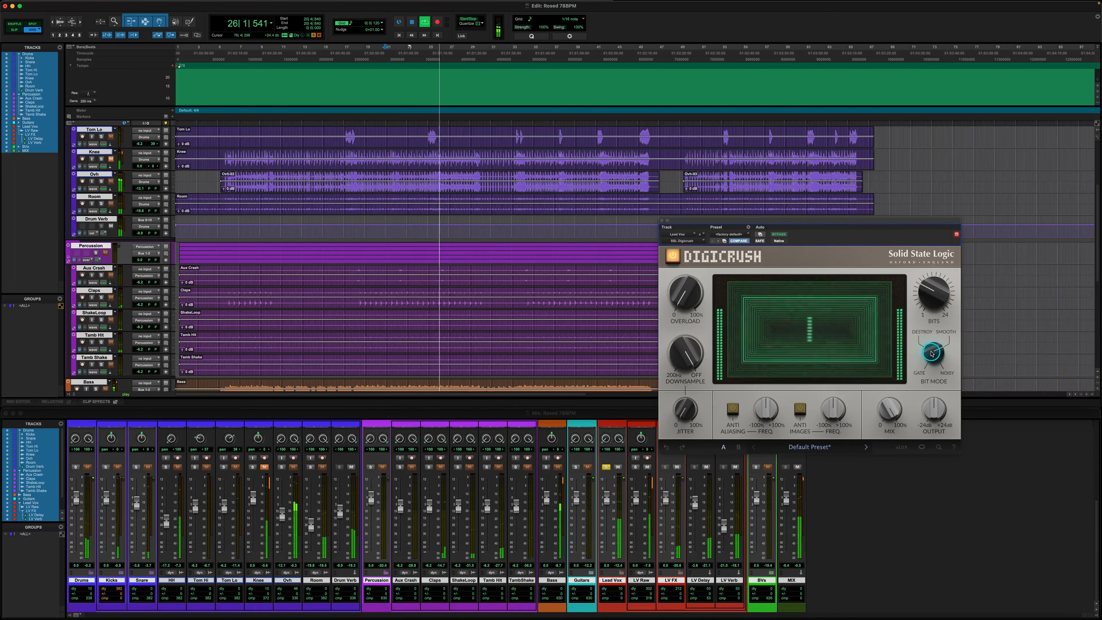
{"action": "mouse_move", "coordinate": [691, 292]}
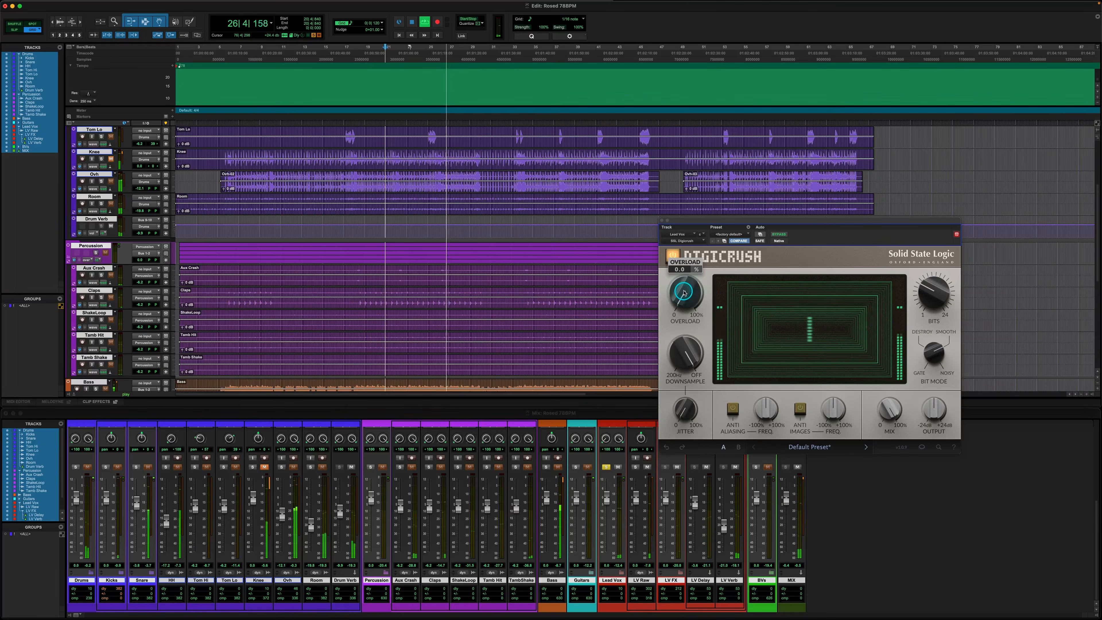
{"action": "scroll", "coordinate": [690, 292], "scroll_direction": "up", "scroll_amount": 5}
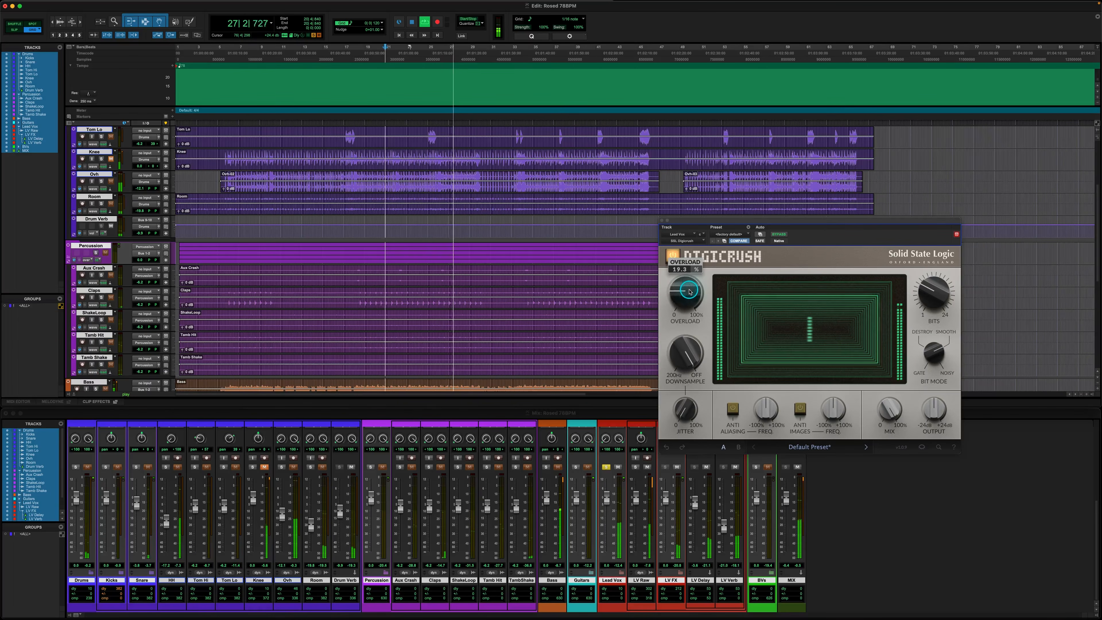
{"action": "left_click_drag", "start_coordinate": [689, 289], "coordinate": [689, 290]}
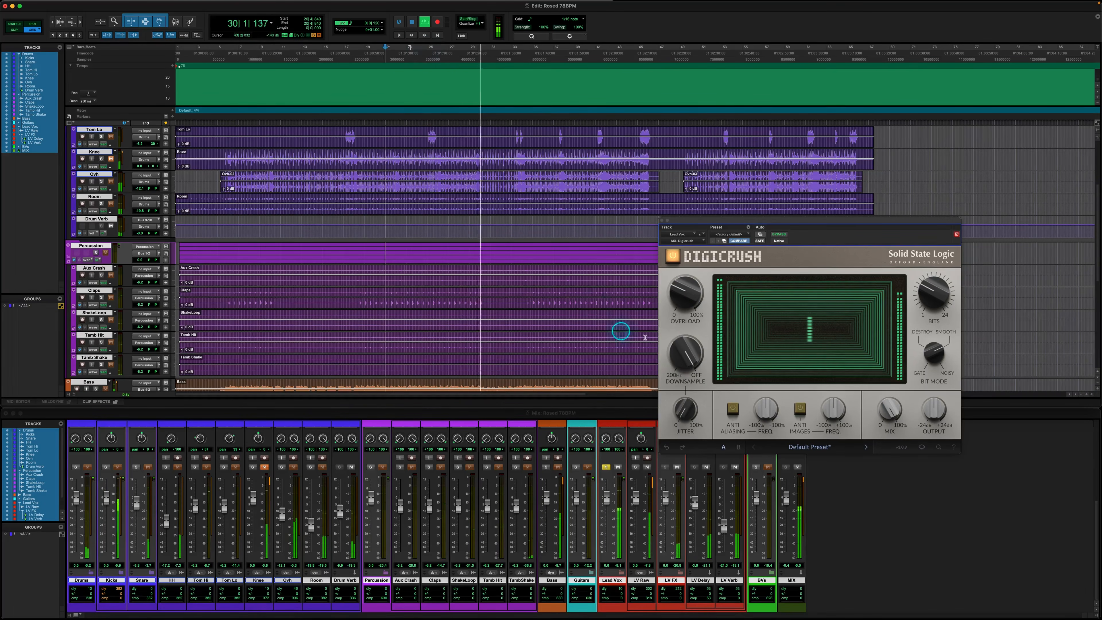
Set Jitter to about 22% on the lead vocal, turn on Anti Aliasing and adjust its frequency
{"action": "mouse_move", "coordinate": [684, 410]}
{"action": "left_click_drag", "start_coordinate": [685, 415], "coordinate": [684, 416]}
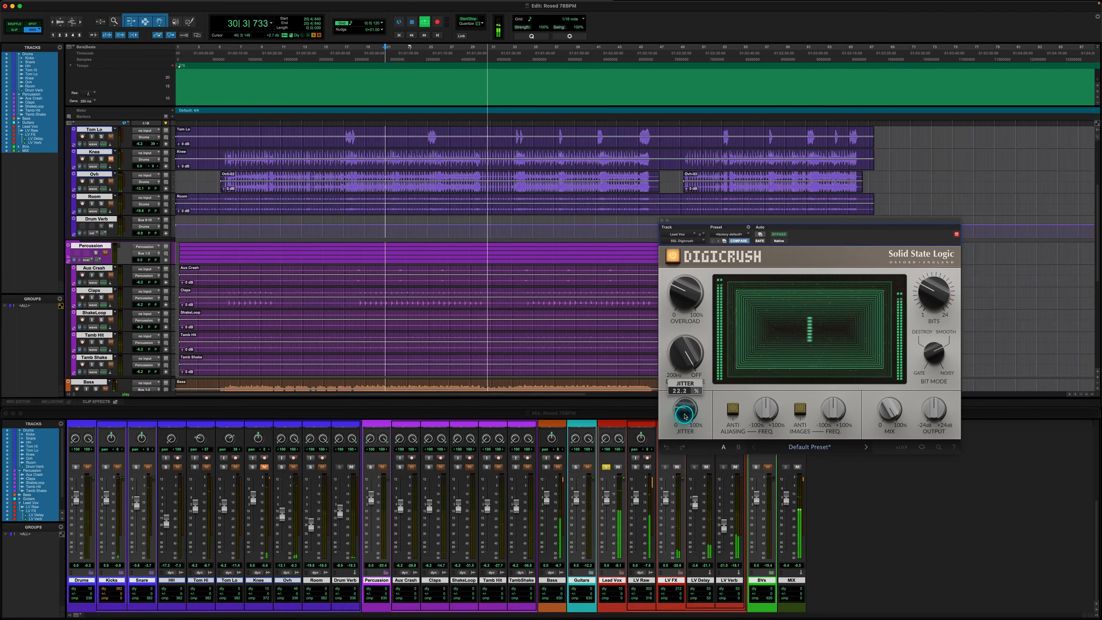
{"action": "left_click", "coordinate": [732, 407]}
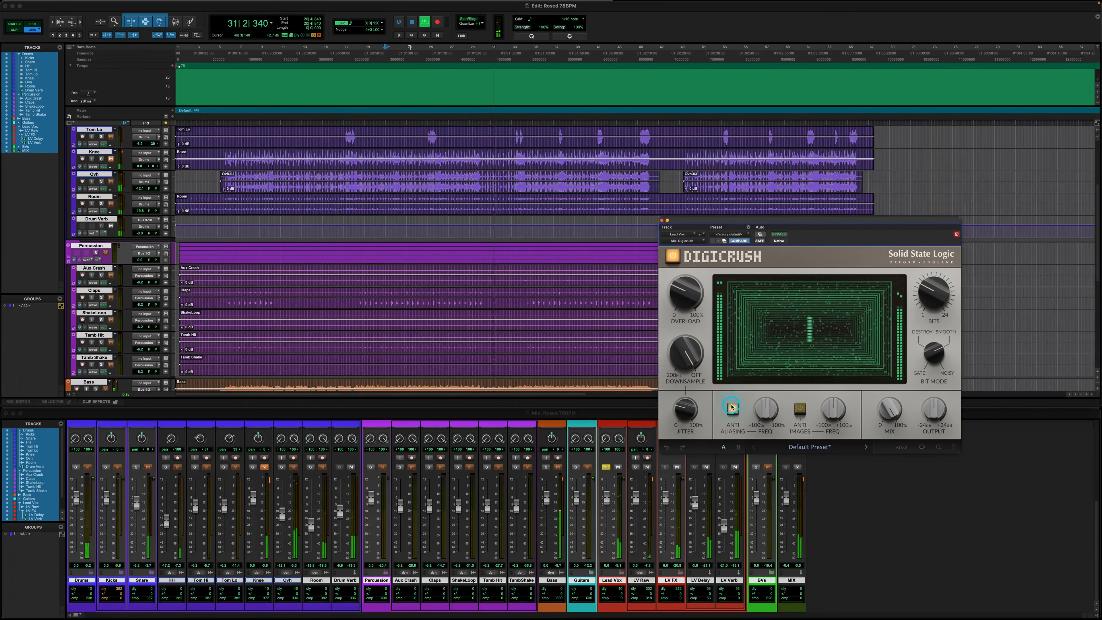
{"action": "left_click_drag", "start_coordinate": [770, 410], "coordinate": [770, 409]}
{"action": "left_click_drag", "start_coordinate": [219, 409], "coordinate": [219, 409]}
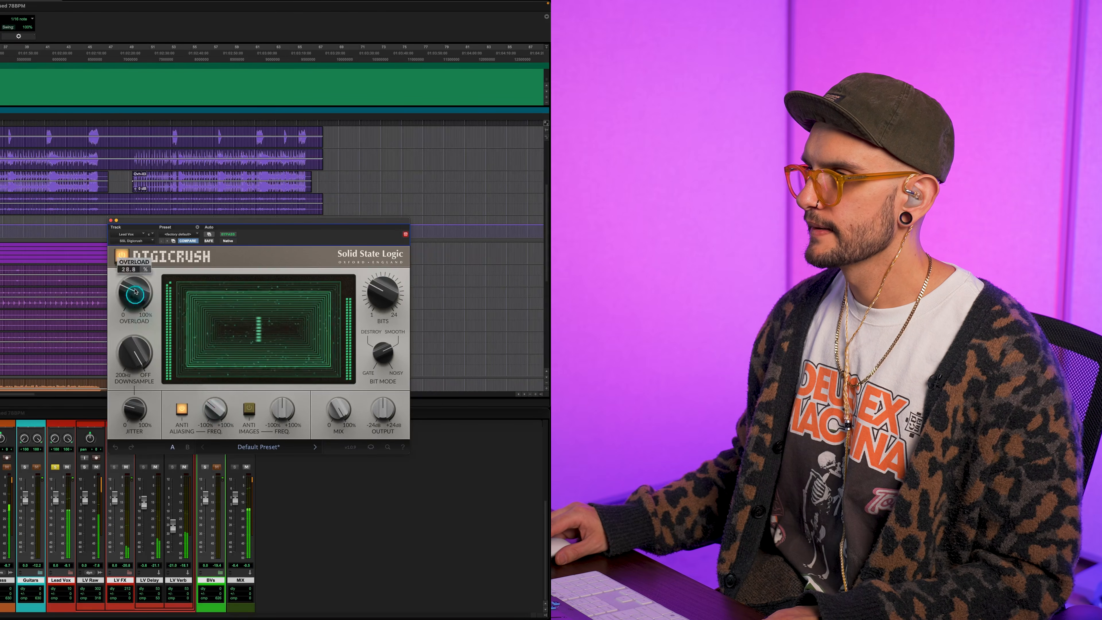
Set the lead vocal's Overload to about 43% and Mix to around half, and compare against bypass
{"action": "left_click_drag", "start_coordinate": [129, 294], "coordinate": [129, 294]}
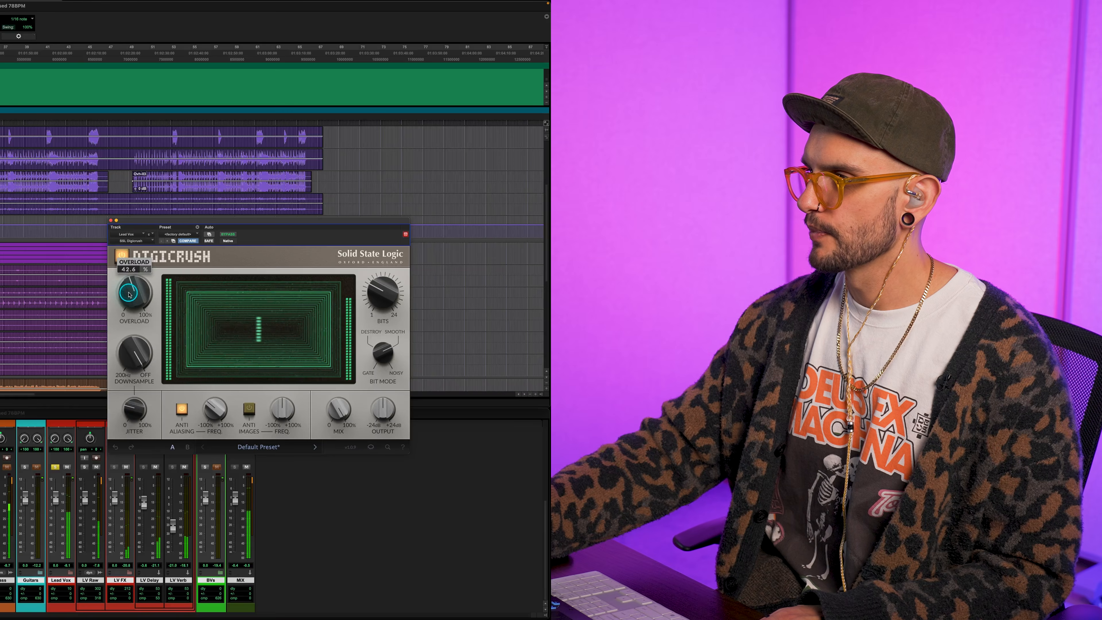
{"action": "left_click_drag", "start_coordinate": [340, 412], "coordinate": [343, 413]}
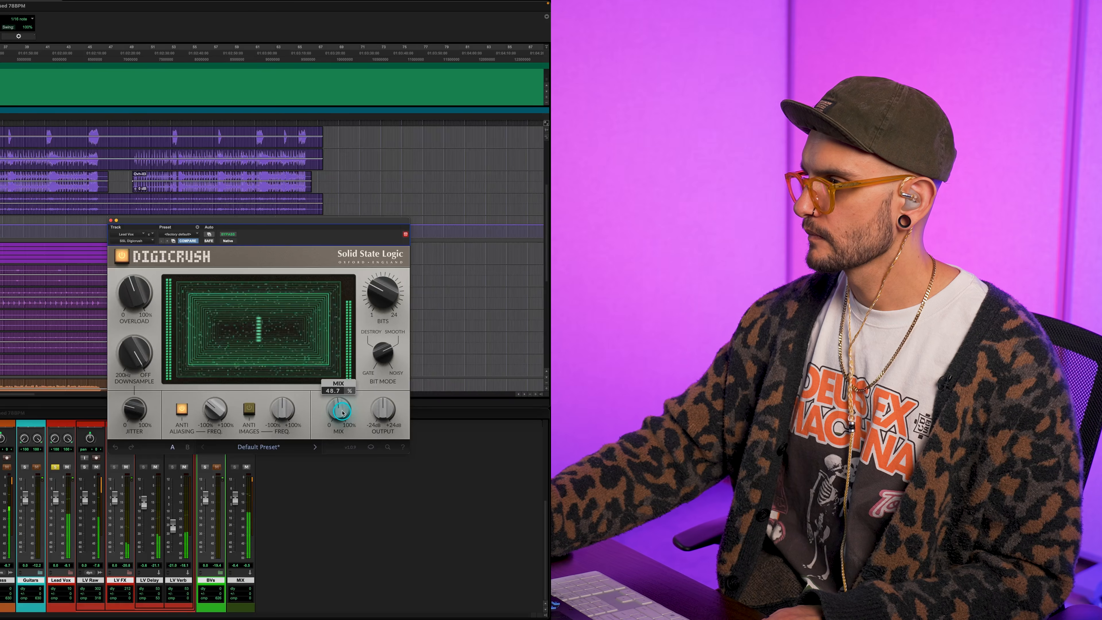
{"action": "left_click_drag", "start_coordinate": [342, 412], "coordinate": [343, 413]}
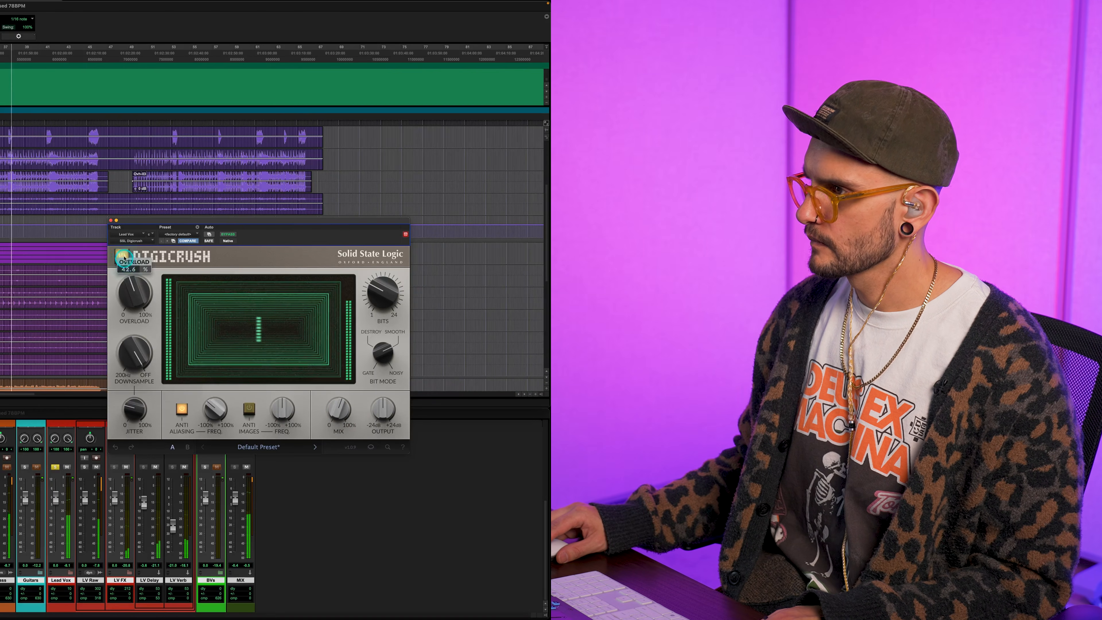
{"action": "left_click", "coordinate": [122, 255]}
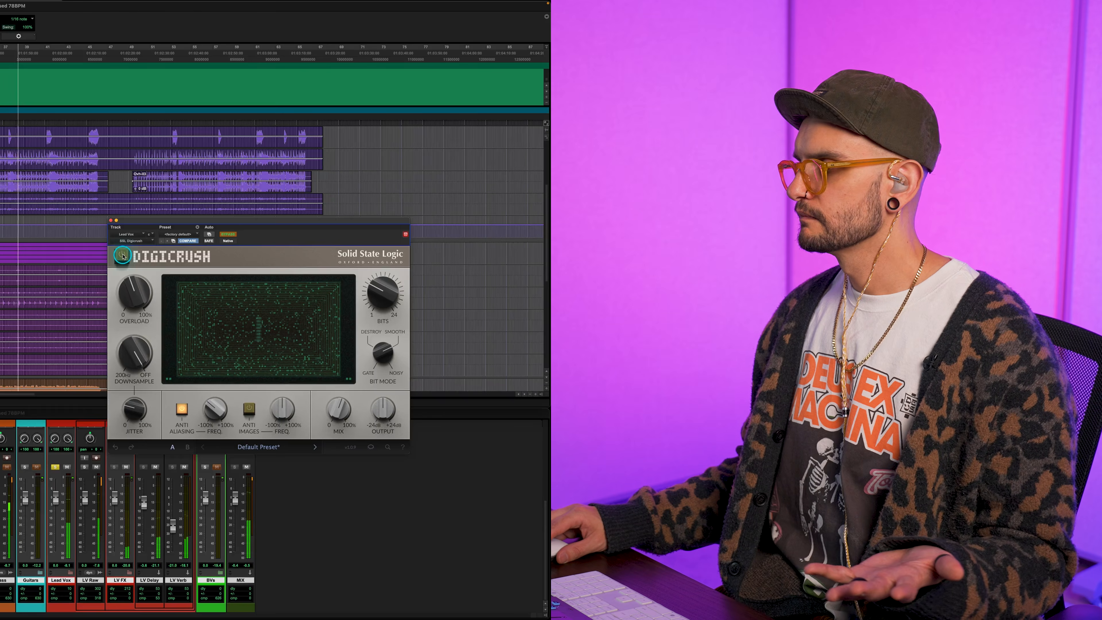
{"action": "left_click", "coordinate": [122, 256]}
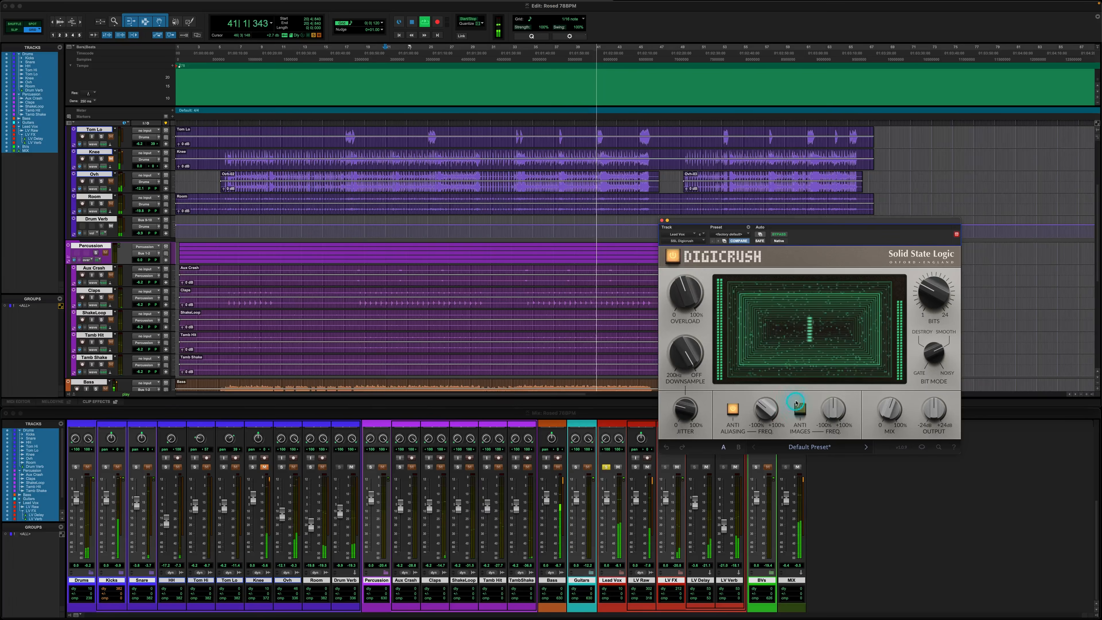
Turn on Anti Images for the lead vocal, adjust its frequency and the Mix, and close the lead vocal's Digicrush
{"action": "left_click_drag", "start_coordinate": [826, 408], "coordinate": [810, 390]}
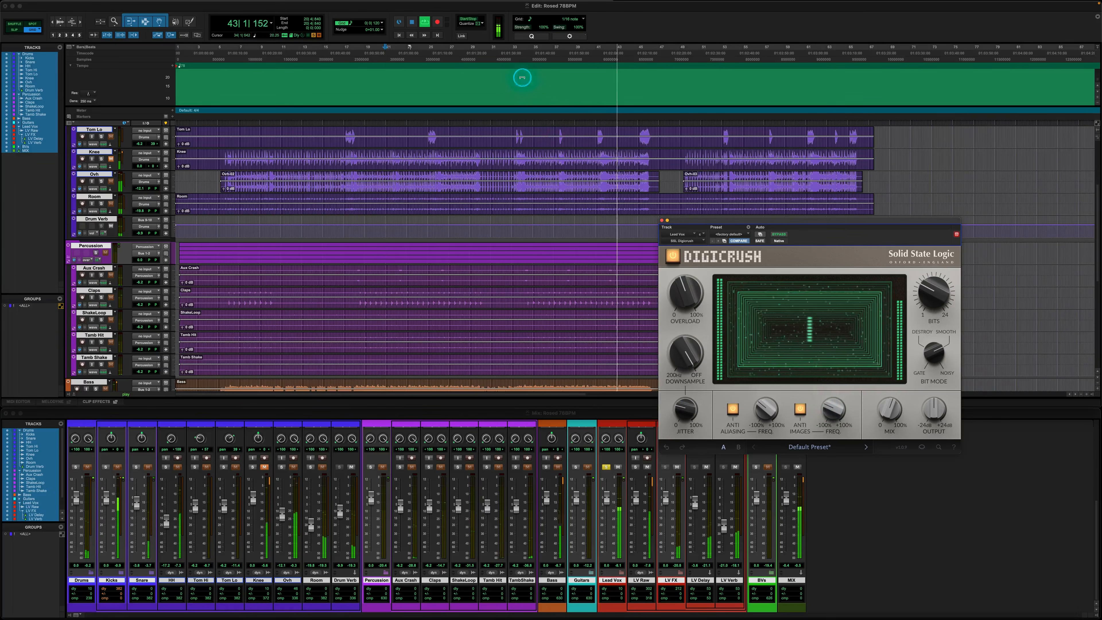
{"action": "left_click_drag", "start_coordinate": [892, 412], "coordinate": [891, 403]}
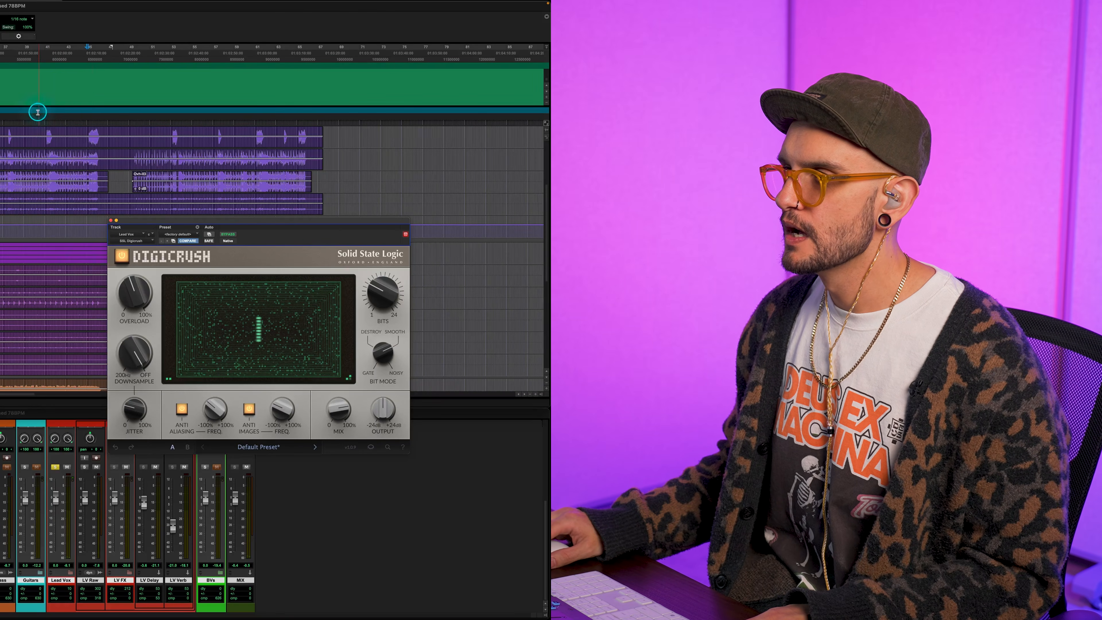
{"action": "left_click", "coordinate": [111, 221]}
Open Digicrush on the LV FX track and take it out of bypass
{"action": "scroll", "coordinate": [37, 523], "scroll_direction": "up", "scroll_amount": 5}
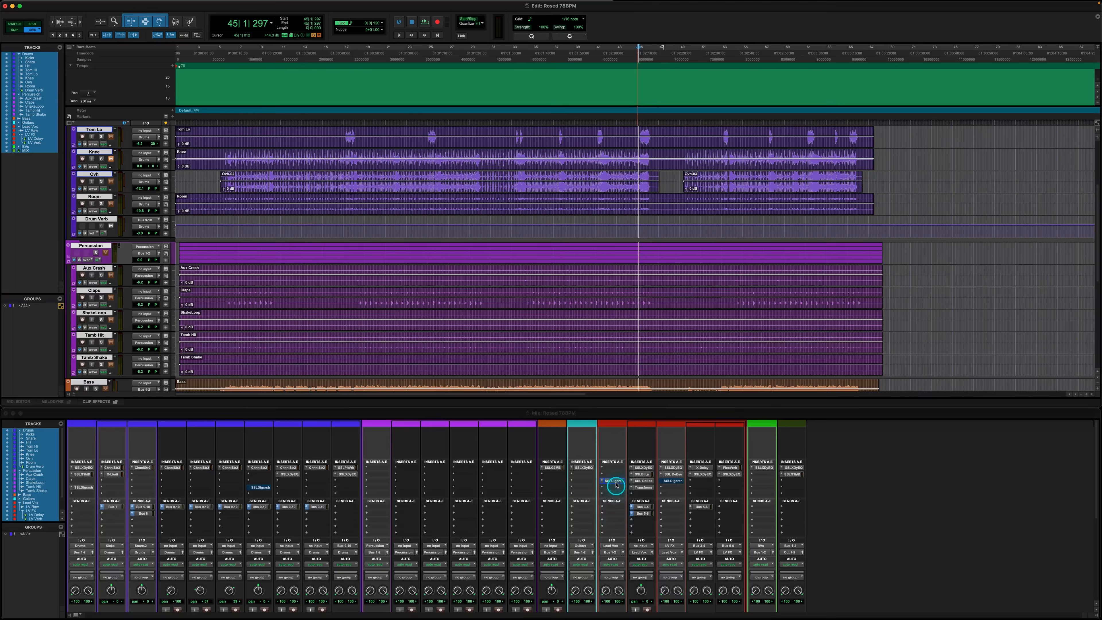
{"action": "left_click", "coordinate": [616, 484]}
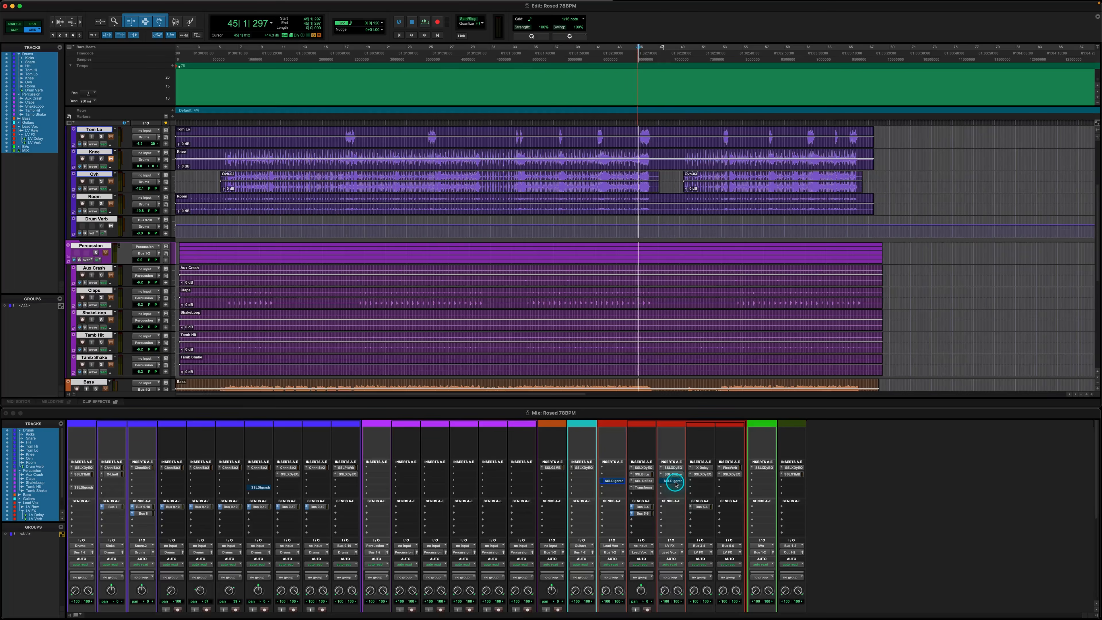
{"action": "scroll", "coordinate": [717, 517], "scroll_direction": "down", "scroll_amount": 5}
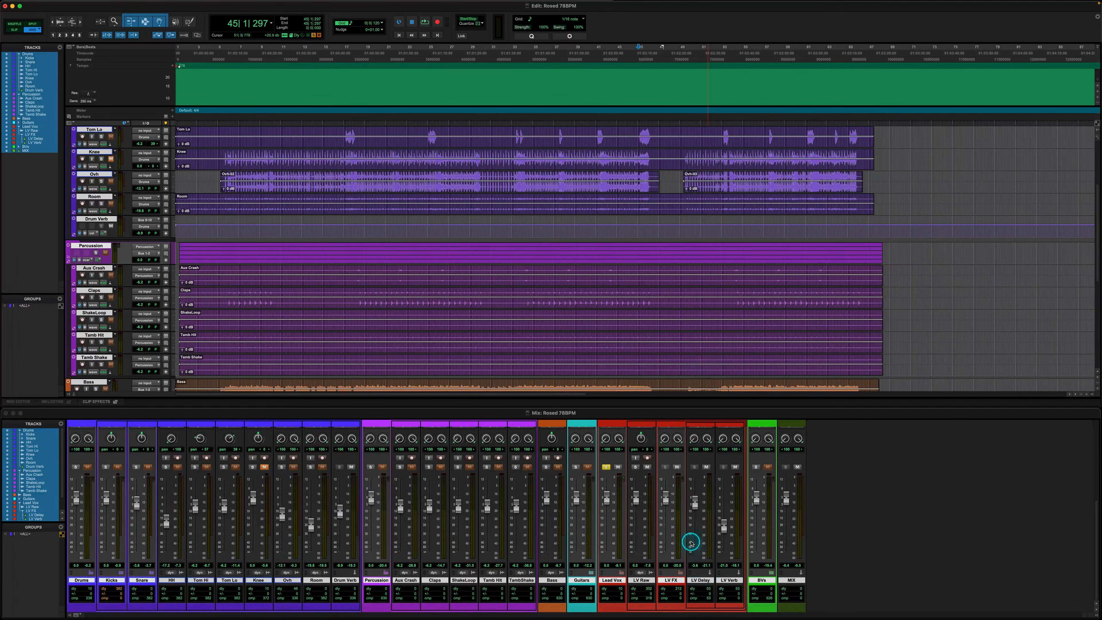
{"action": "scroll", "coordinate": [691, 542], "scroll_direction": "up", "scroll_amount": 5}
{"action": "left_click", "coordinate": [679, 480]}
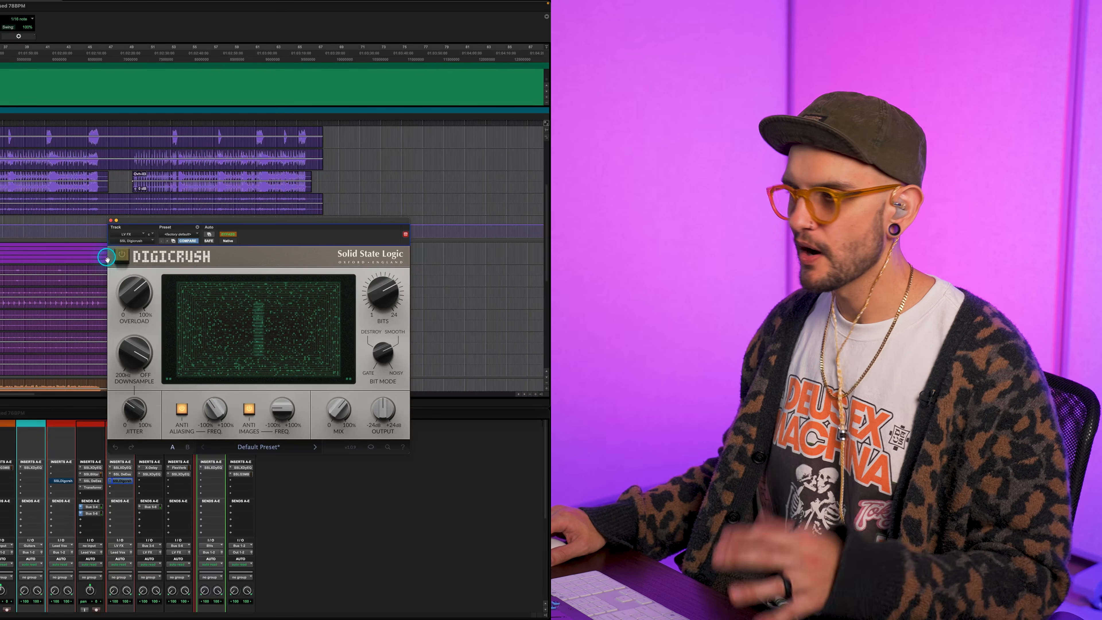
{"action": "left_click", "coordinate": [119, 257]}
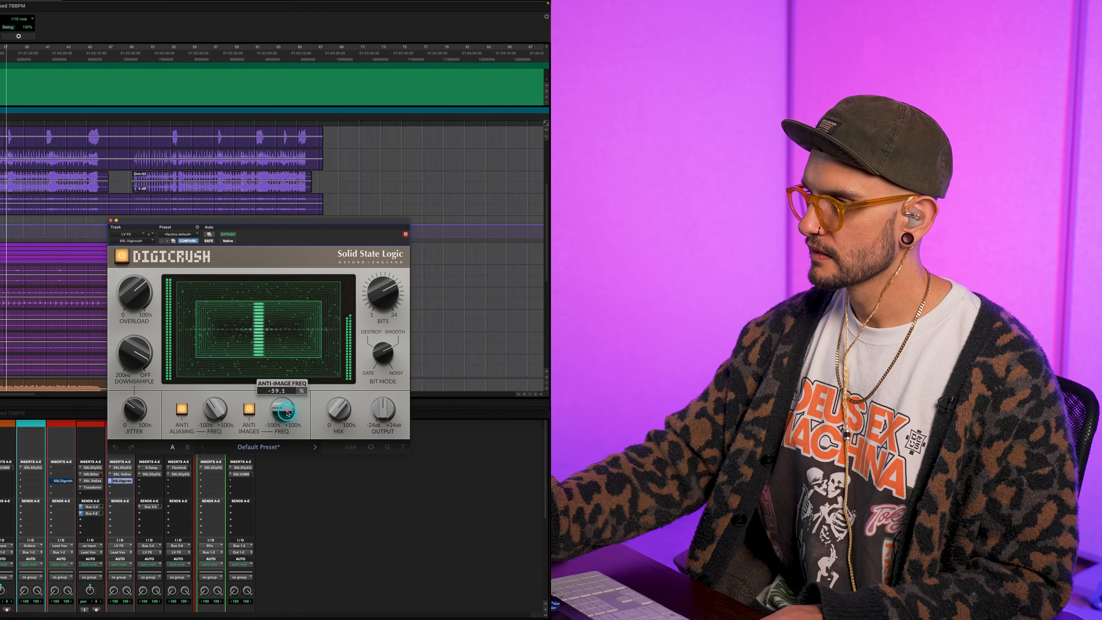
Review Downsample and Jitter on LV FX, and compare Digicrush active and bypassed while playing from about bar 35
{"action": "mouse_move", "coordinate": [125, 369]}
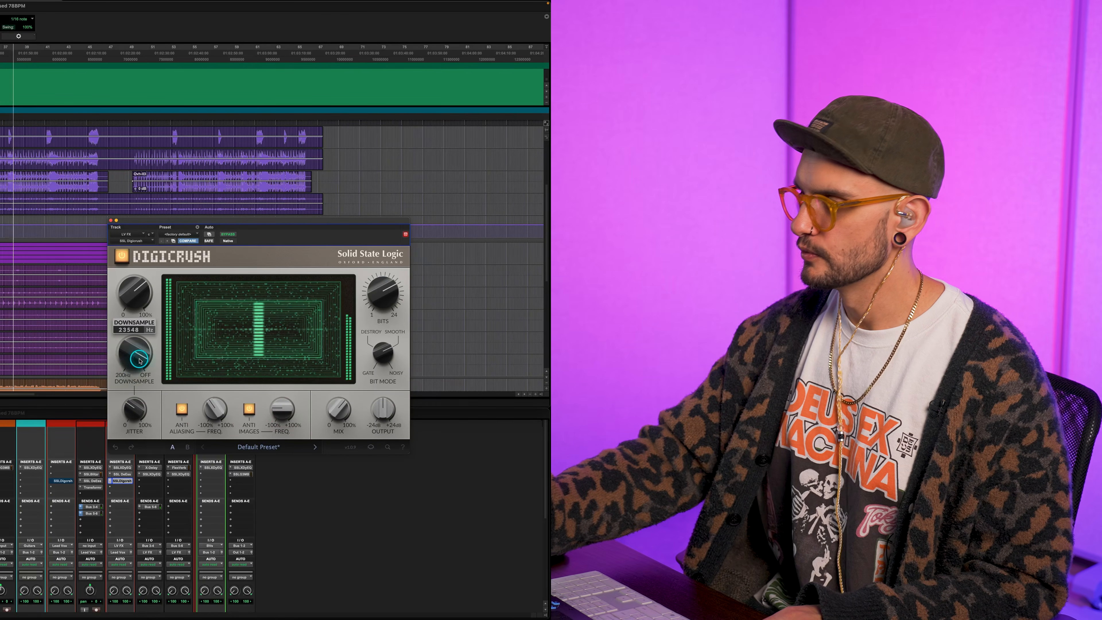
{"action": "scroll", "coordinate": [140, 361], "scroll_direction": "down", "scroll_amount": 3}
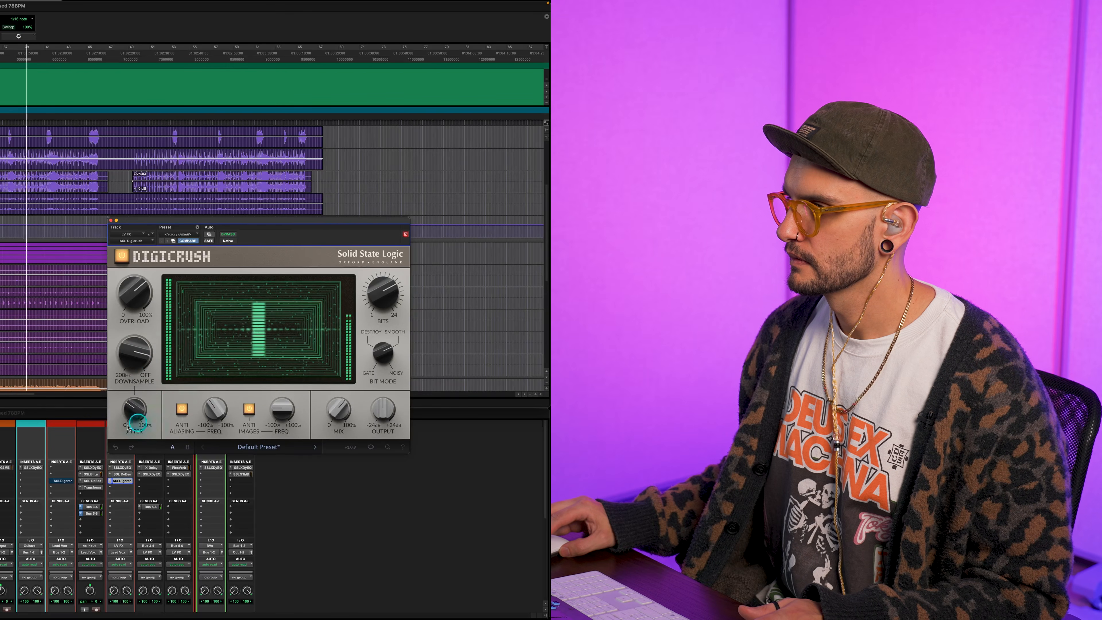
{"action": "mouse_move", "coordinate": [130, 414]}
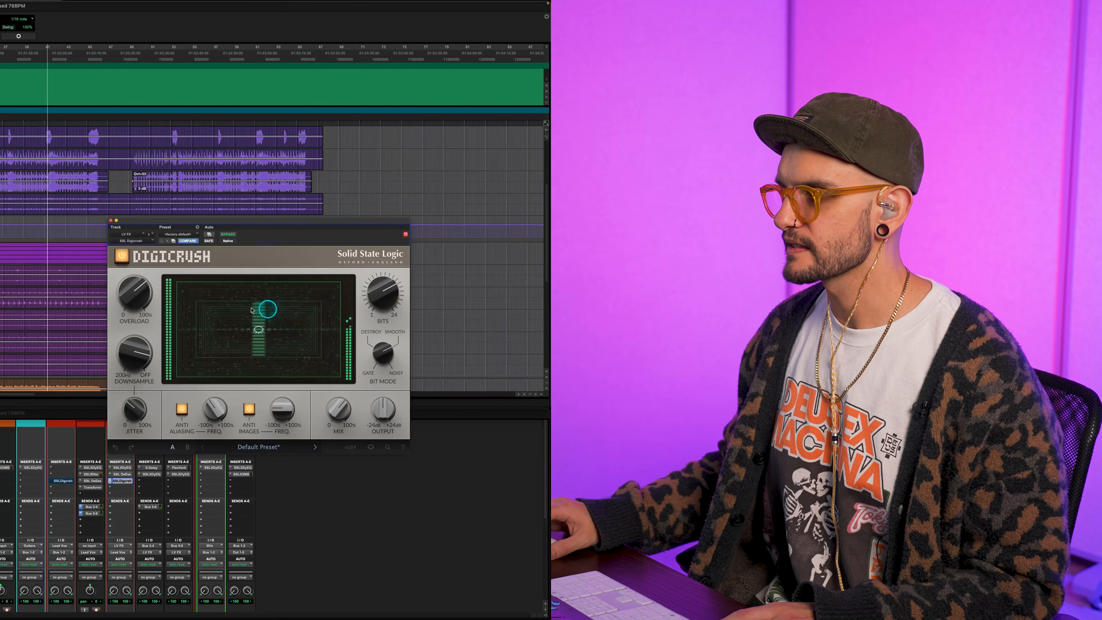
{"action": "left_click", "coordinate": [120, 257]}
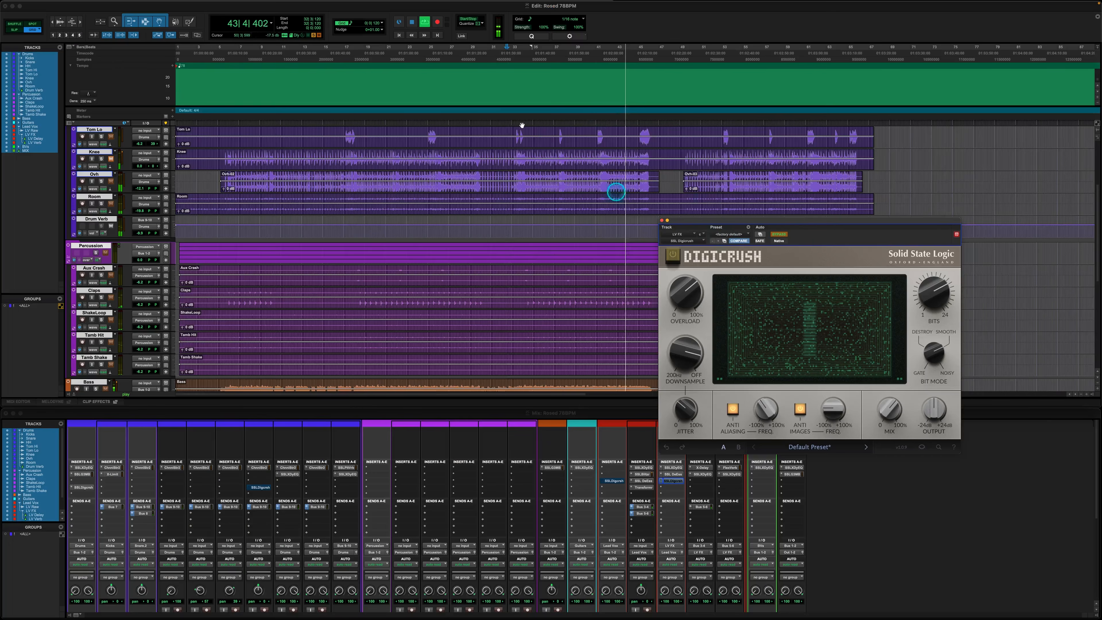
{"action": "left_click", "coordinate": [533, 58]}
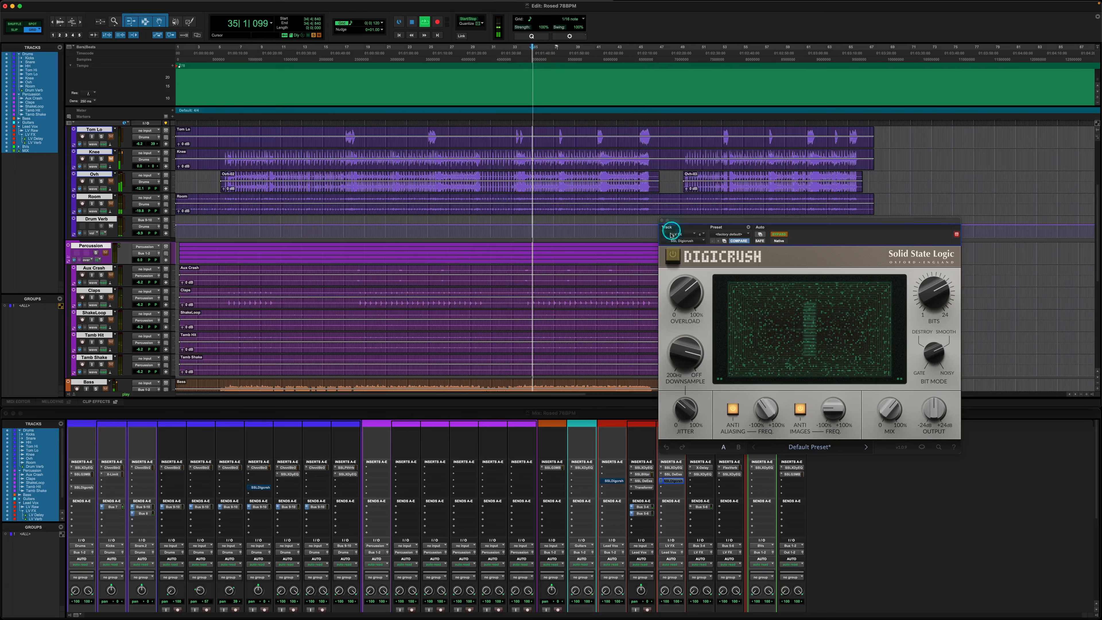
{"action": "left_click", "coordinate": [672, 257]}
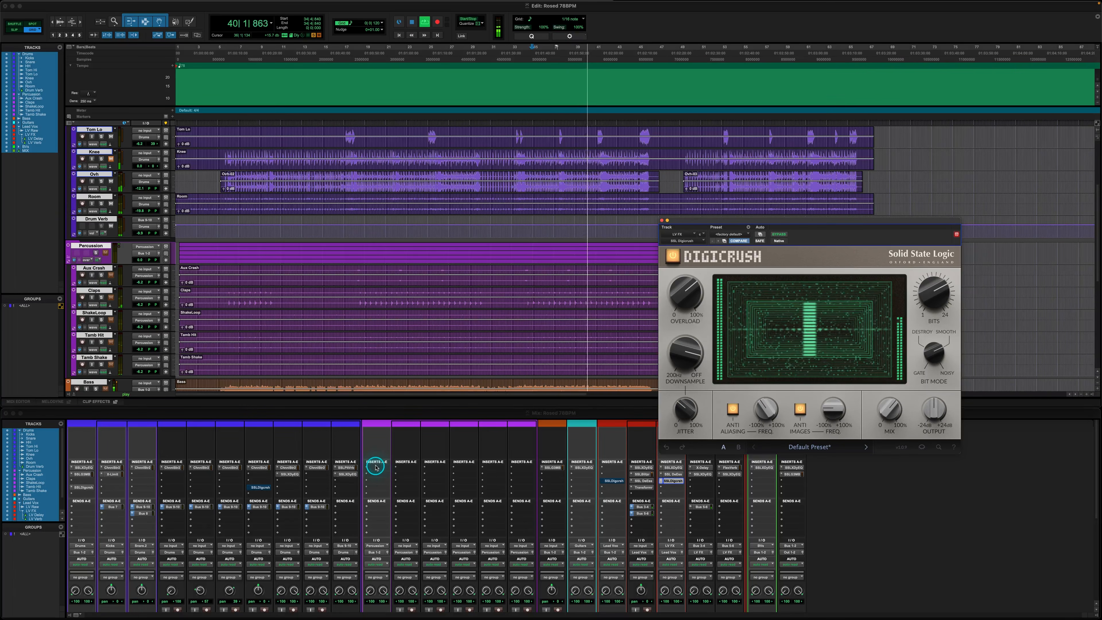
{"action": "key", "text": "space"}
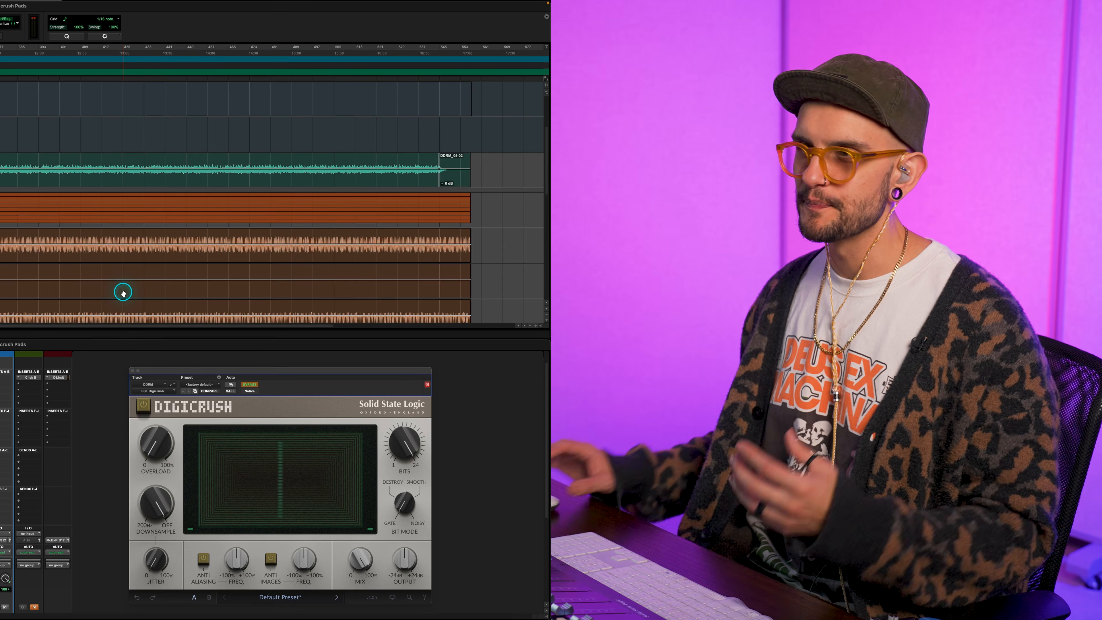
In the Digicrush Pads session, play the long DDRM pad clip from near its start and enable Digicrush on its track
{"action": "left_click", "coordinate": [78, 280]}
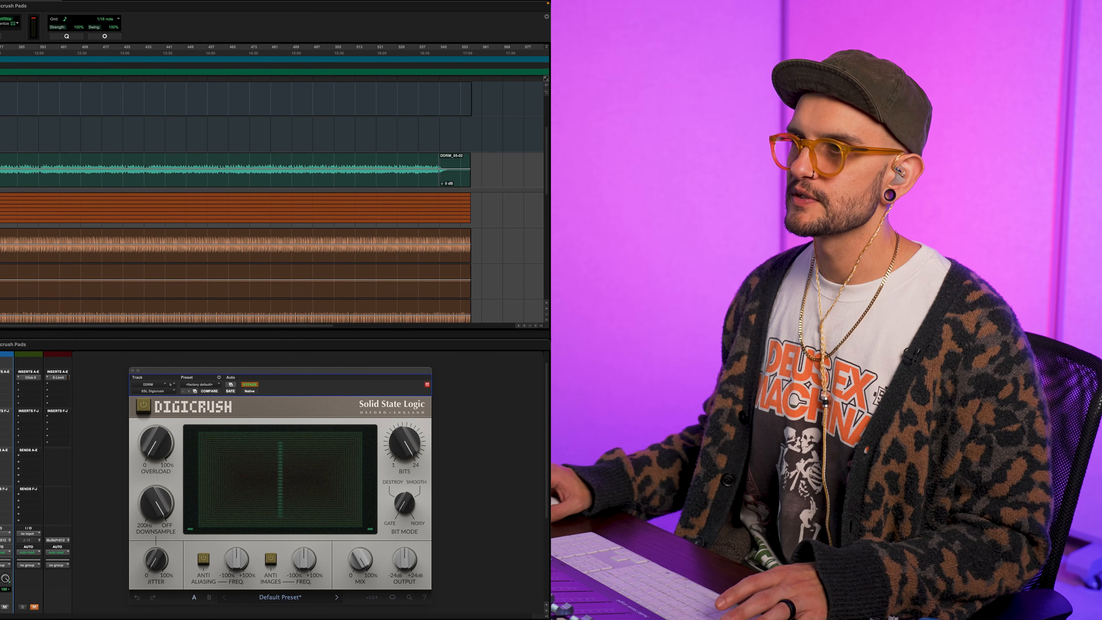
{"action": "left_click", "coordinate": [438, 168]}
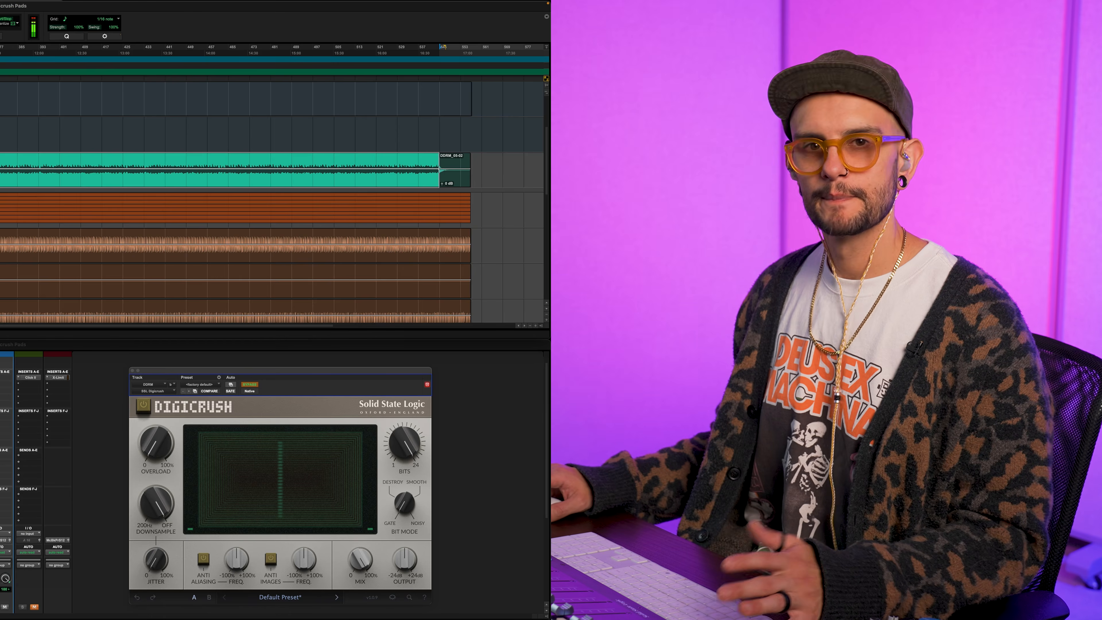
{"action": "mouse_move", "coordinate": [715, 452]}
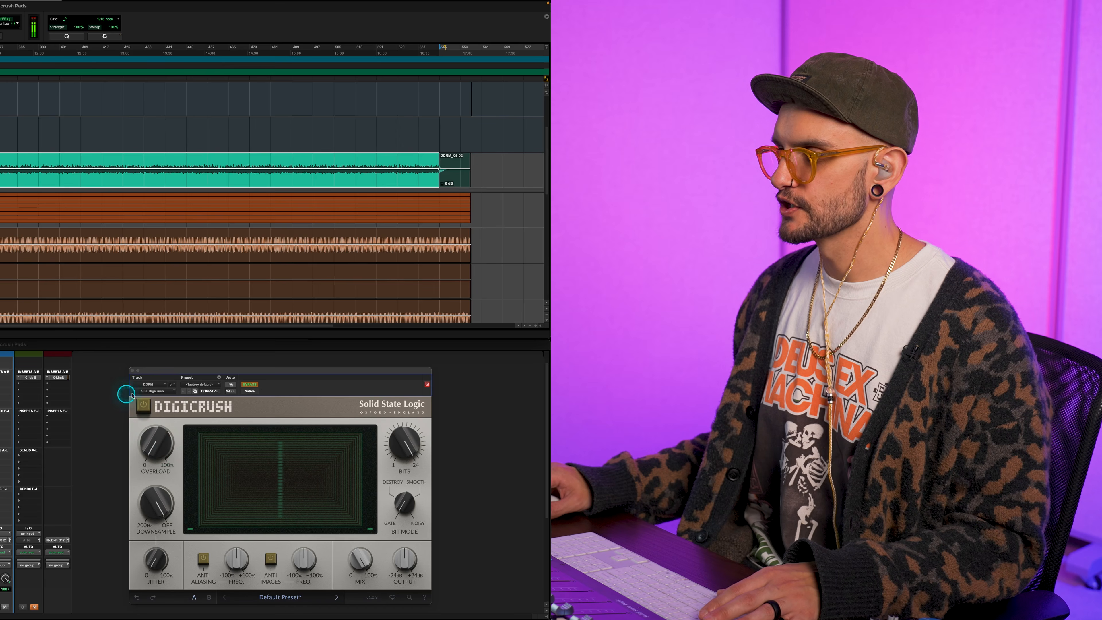
{"action": "left_click", "coordinate": [144, 406]}
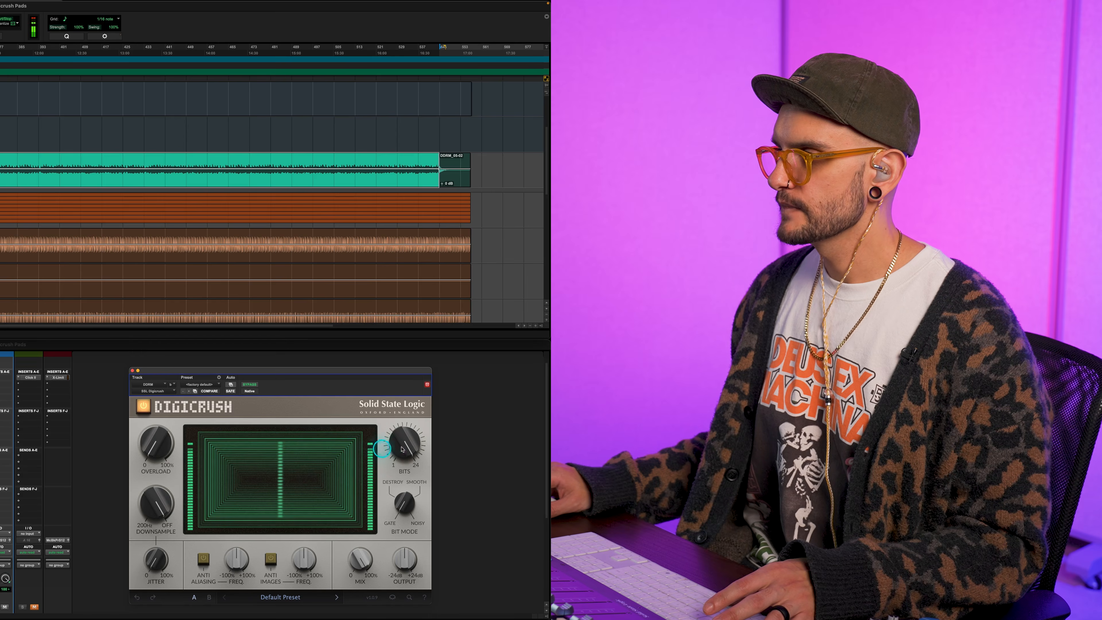
Audition the DDRM pad with Overload at 100%, and bring Overload down to 47%
{"action": "scroll", "coordinate": [402, 447], "scroll_direction": "down", "scroll_amount": 1}
{"action": "scroll", "coordinate": [403, 447], "scroll_direction": "down", "scroll_amount": 7}
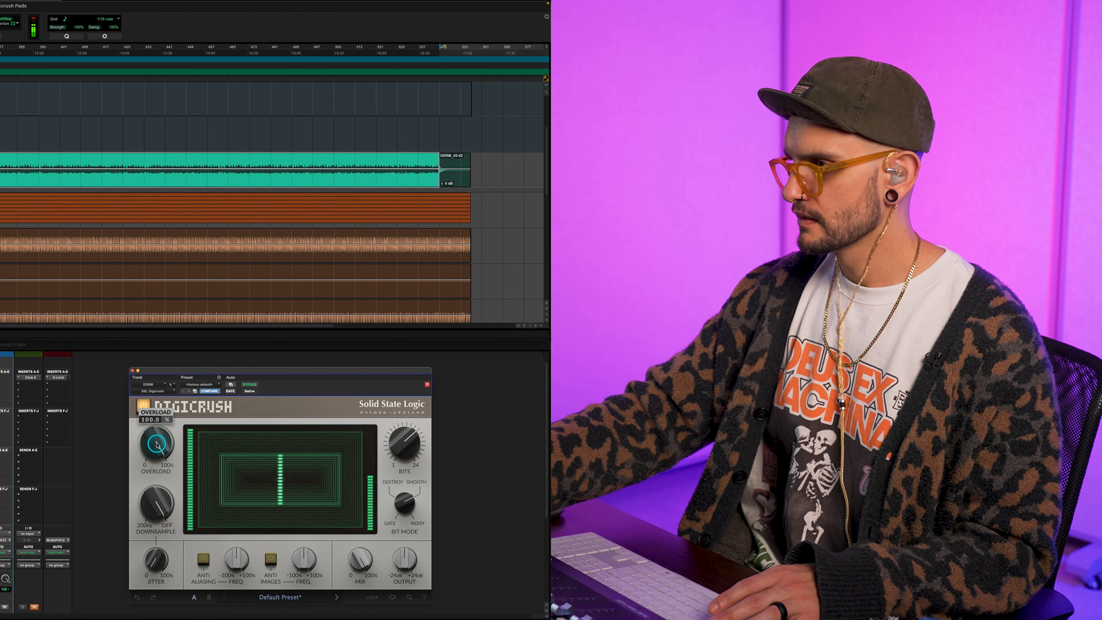
{"action": "mouse_move", "coordinate": [364, 558]}
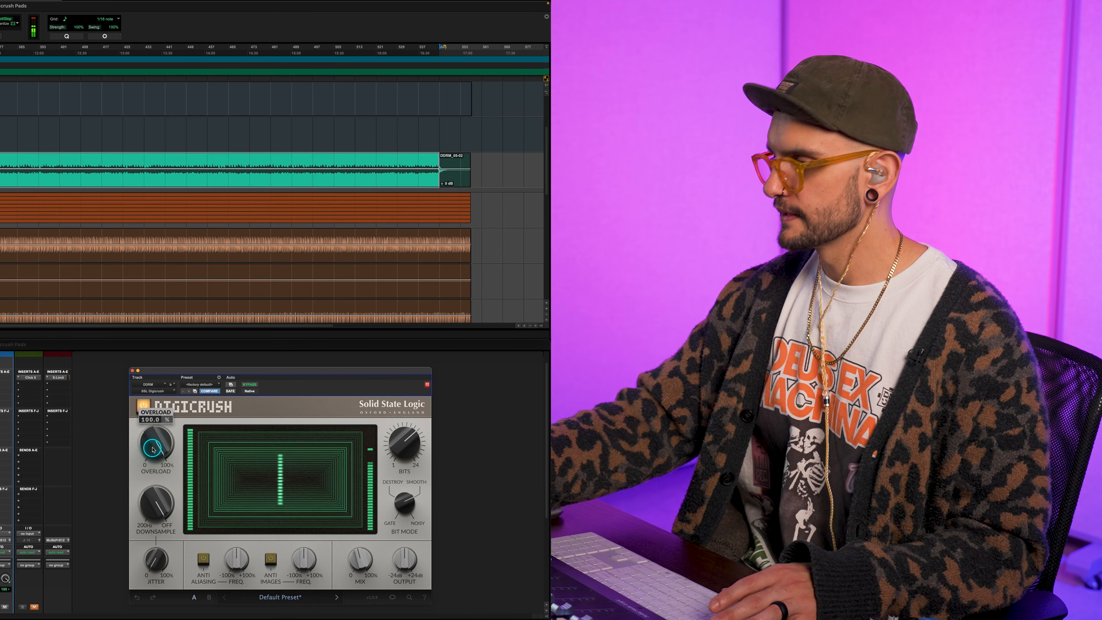
{"action": "scroll", "coordinate": [152, 449], "scroll_direction": "down", "scroll_amount": 10}
{"action": "scroll", "coordinate": [152, 450], "scroll_direction": "down", "scroll_amount": 2}
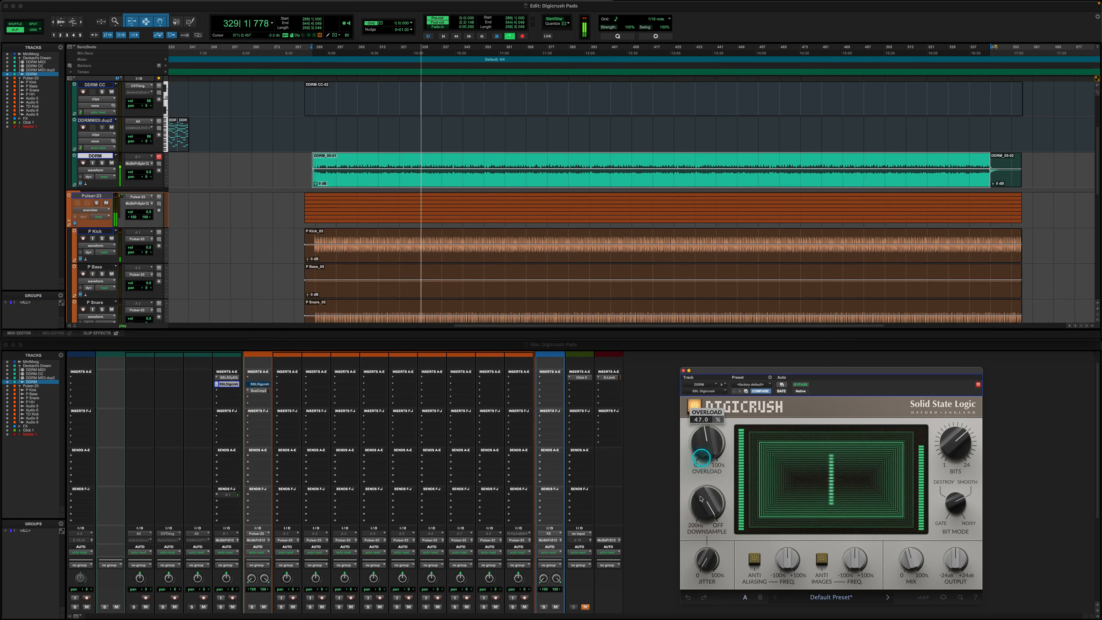
Lower Downsample on the DDRM pad to about 2935 Hz
{"action": "mouse_move", "coordinate": [151, 508]}
{"action": "scroll", "coordinate": [703, 507], "scroll_direction": "down", "scroll_amount": 2}
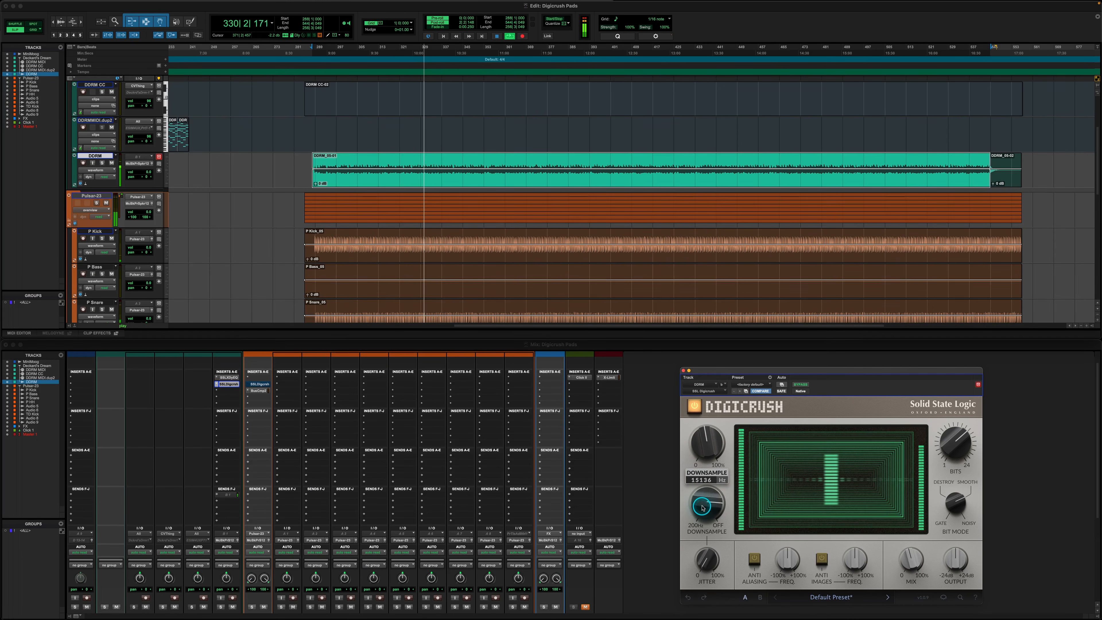
{"action": "scroll", "coordinate": [703, 508], "scroll_direction": "down", "scroll_amount": 1}
{"action": "scroll", "coordinate": [702, 508], "scroll_direction": "down", "scroll_amount": 1}
{"action": "scroll", "coordinate": [703, 508], "scroll_direction": "down", "scroll_amount": 1}
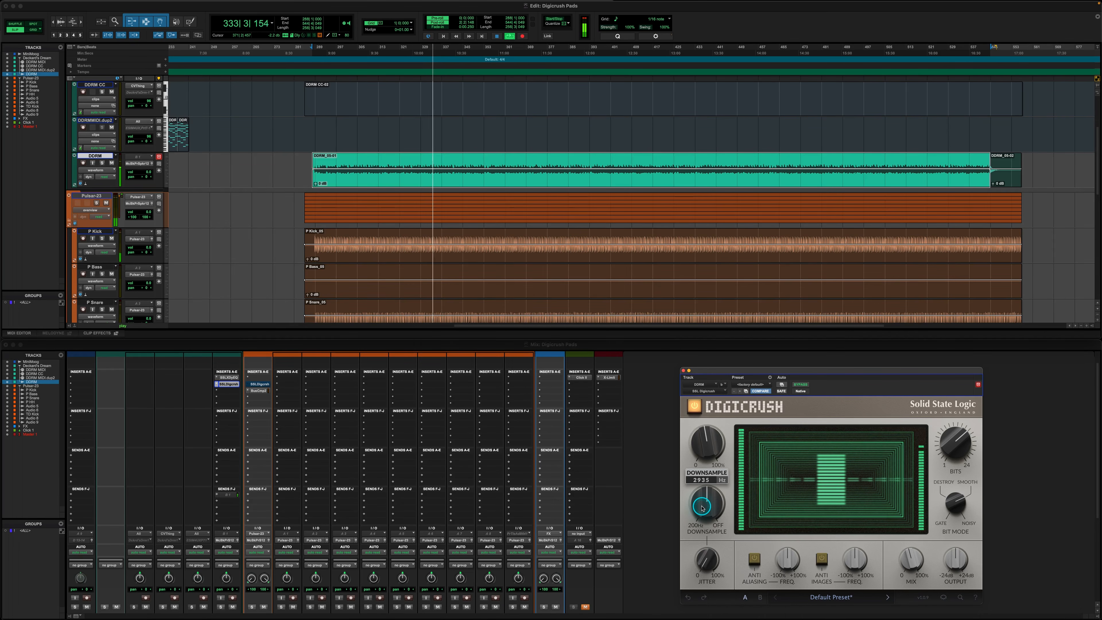
Turn on Anti Aliasing for the DDRM pad and set its frequency to about -39.9%, checking the Mix setting
{"action": "left_click", "coordinate": [755, 561]}
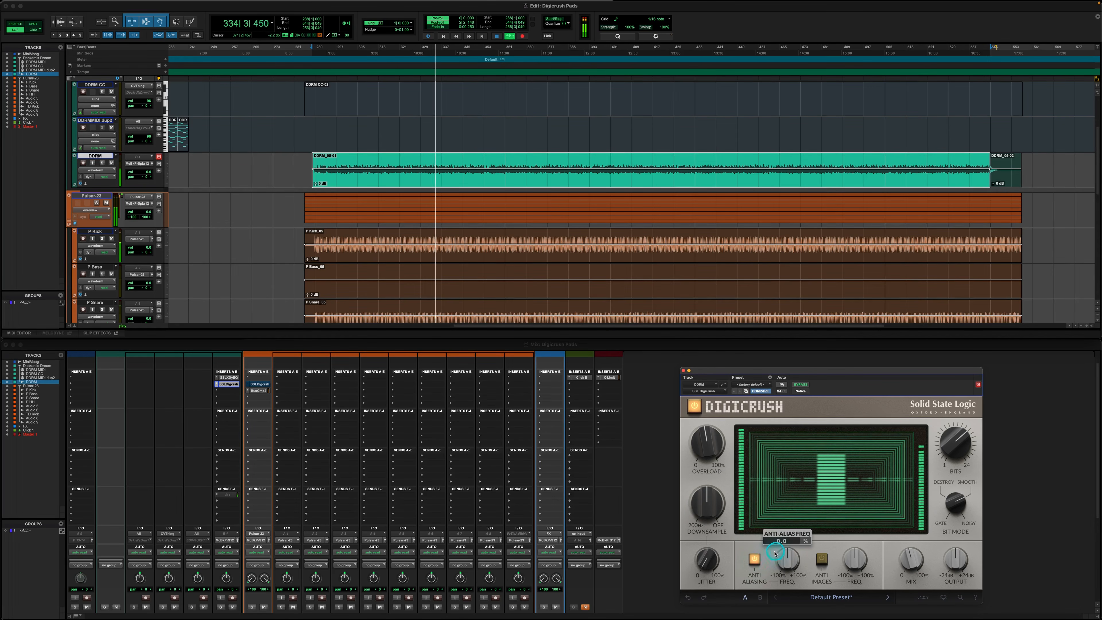
{"action": "left_click_drag", "start_coordinate": [779, 554], "coordinate": [780, 553]}
{"action": "left_click_drag", "start_coordinate": [229, 553], "coordinate": [229, 554]}
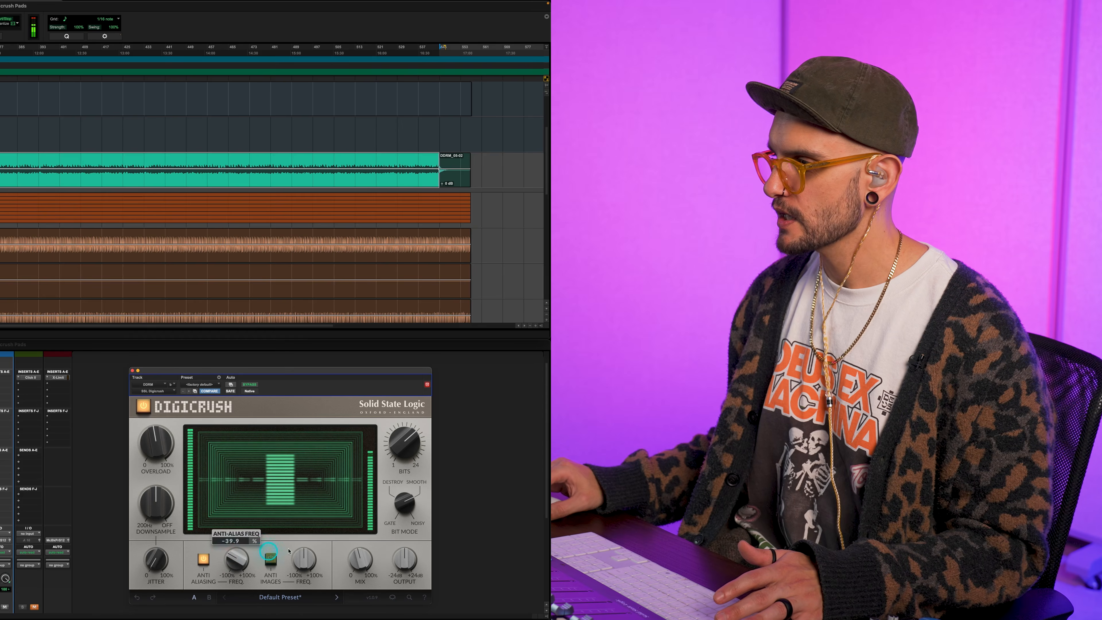
{"action": "left_click", "coordinate": [361, 561]}
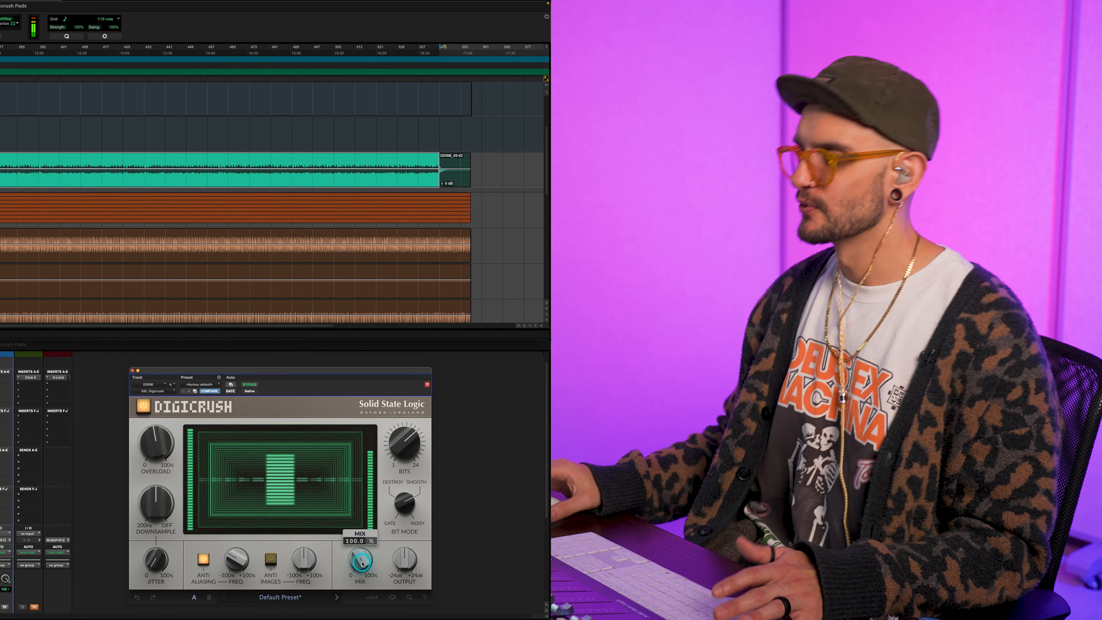
Turn on Anti Images for the DDRM pad and set its frequency to about 19.9%
{"action": "left_click", "coordinate": [270, 559]}
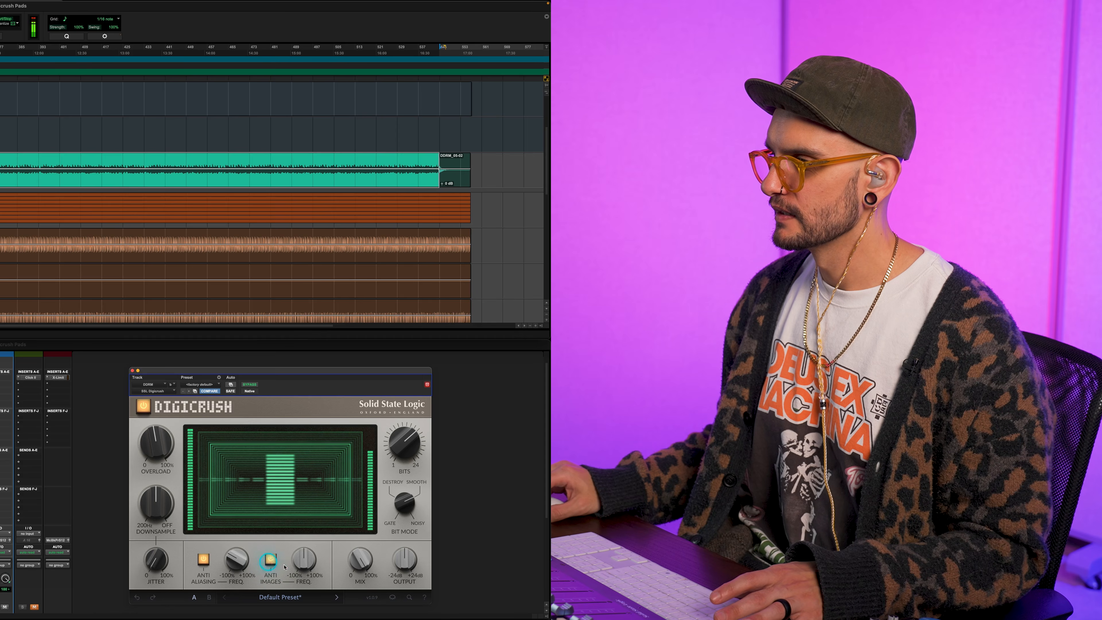
{"action": "left_click", "coordinate": [295, 563]}
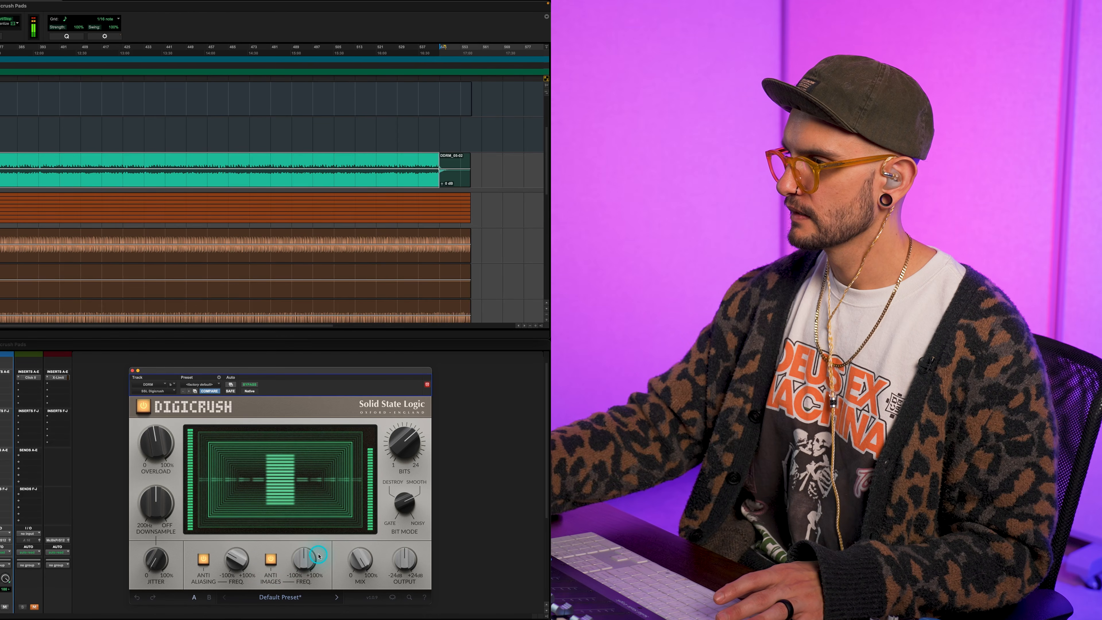
{"action": "left_click", "coordinate": [302, 559]}
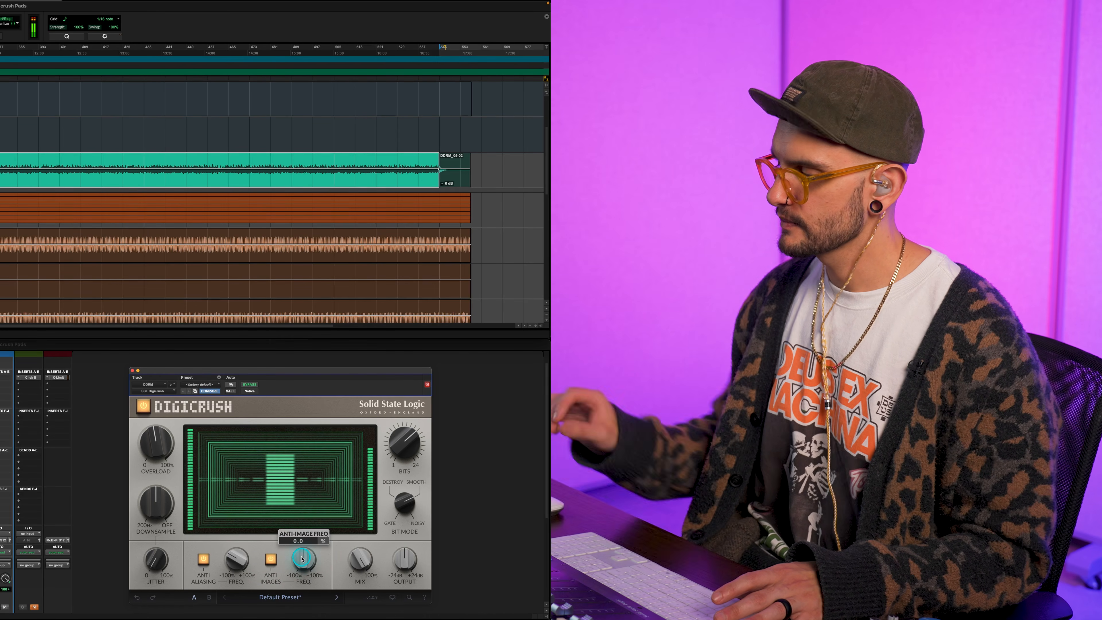
{"action": "left_click_drag", "start_coordinate": [303, 559], "coordinate": [302, 558]}
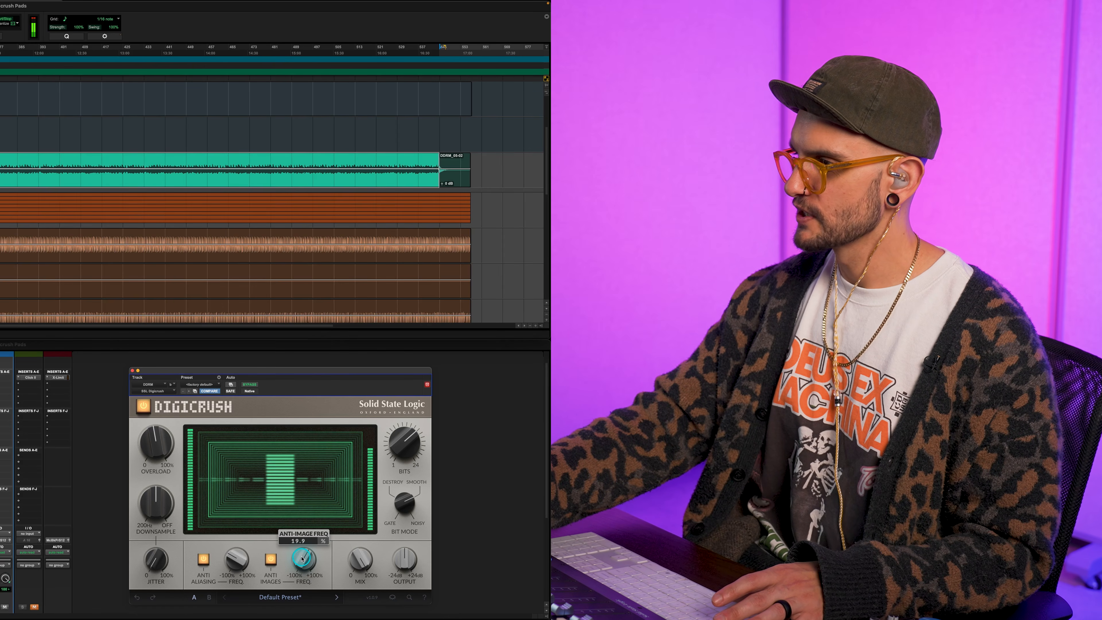
Fine-tune the DDRM pad's Downsample to around 2034 Hz
{"action": "left_click_drag", "start_coordinate": [137, 506], "coordinate": [155, 507]}
{"action": "left_click_drag", "start_coordinate": [706, 508], "coordinate": [706, 508]}
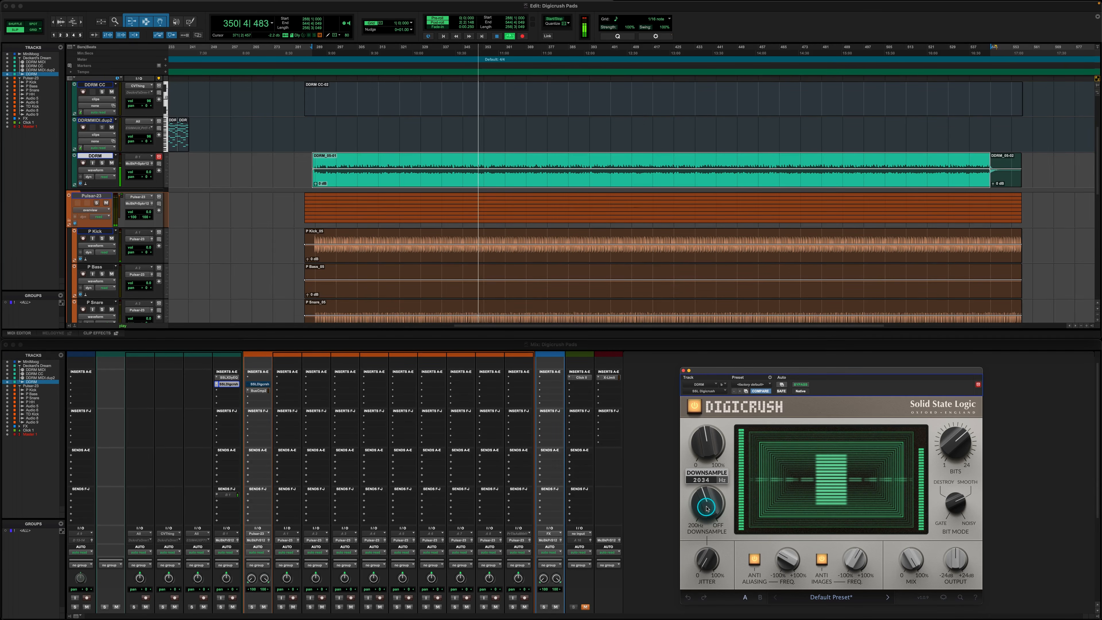
{"action": "left_click_drag", "start_coordinate": [706, 509], "coordinate": [706, 509]}
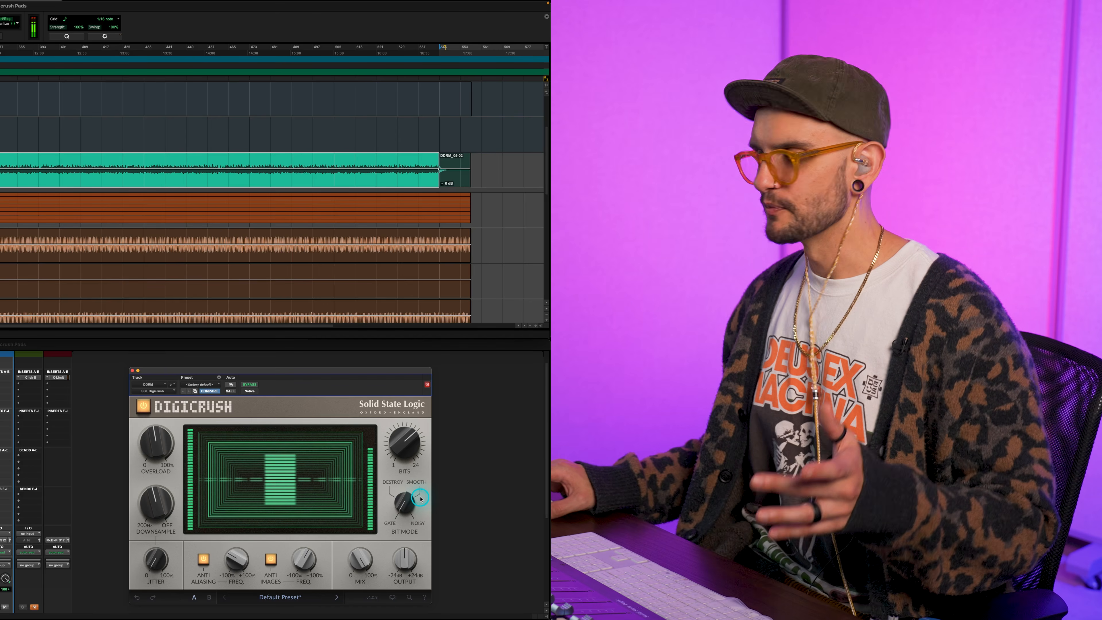
Reduce the DDRM pad's Bits to about 10 and set the Anti Images frequency to about 14.6%
{"action": "mouse_move", "coordinate": [410, 447]}
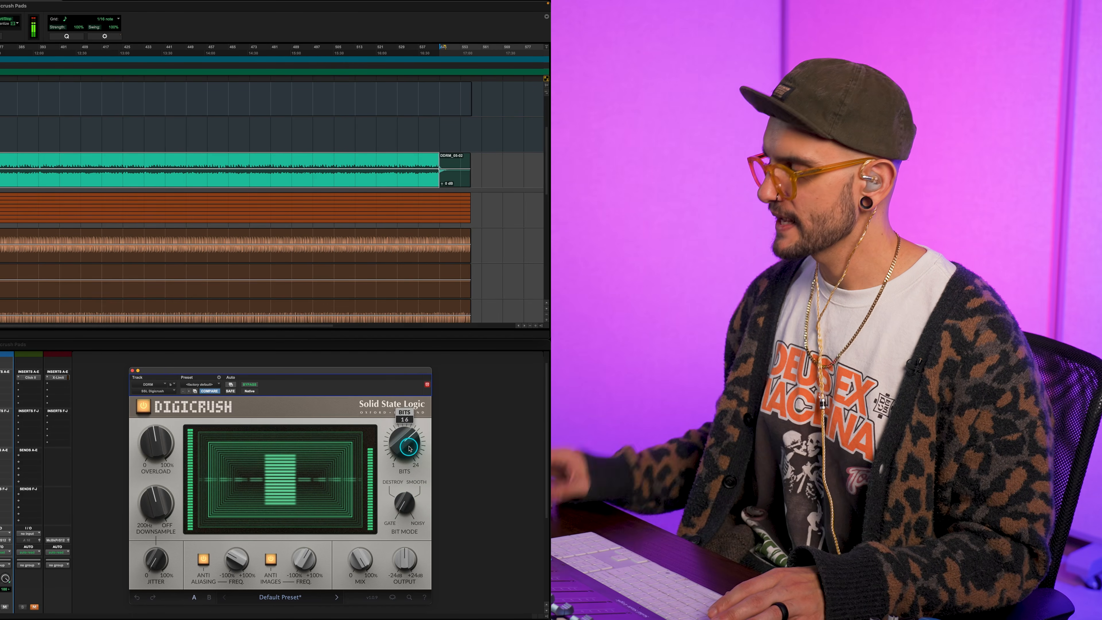
{"action": "scroll", "coordinate": [410, 448], "scroll_direction": "down", "scroll_amount": 6}
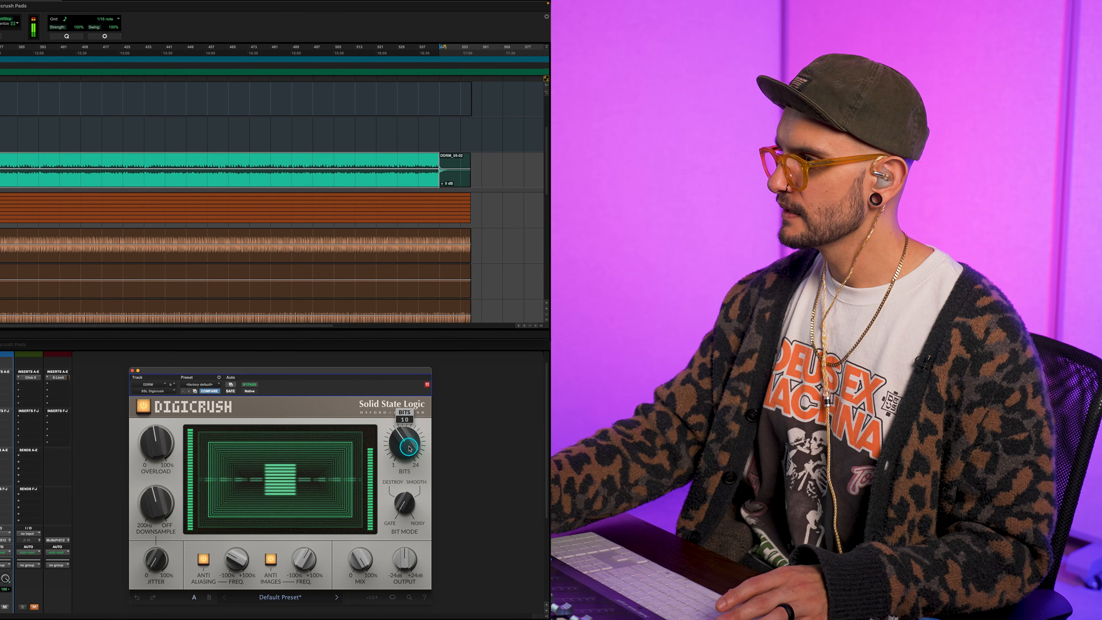
{"action": "scroll", "coordinate": [409, 449], "scroll_direction": "down", "scroll_amount": 2}
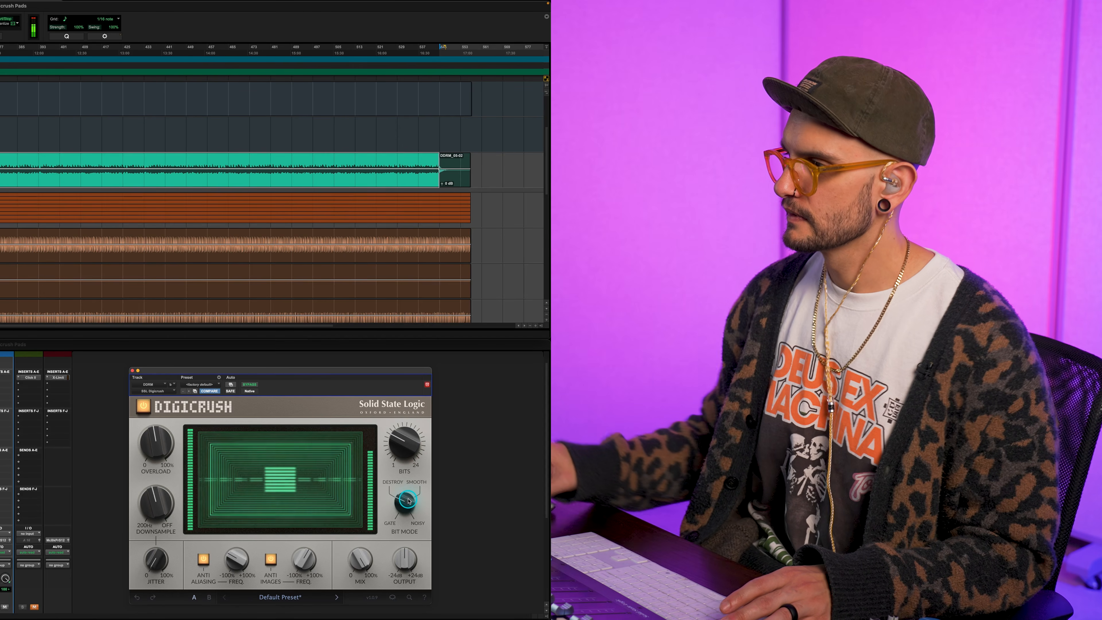
{"action": "mouse_move", "coordinate": [306, 559]}
{"action": "scroll", "coordinate": [306, 559], "scroll_direction": "down", "scroll_amount": 3}
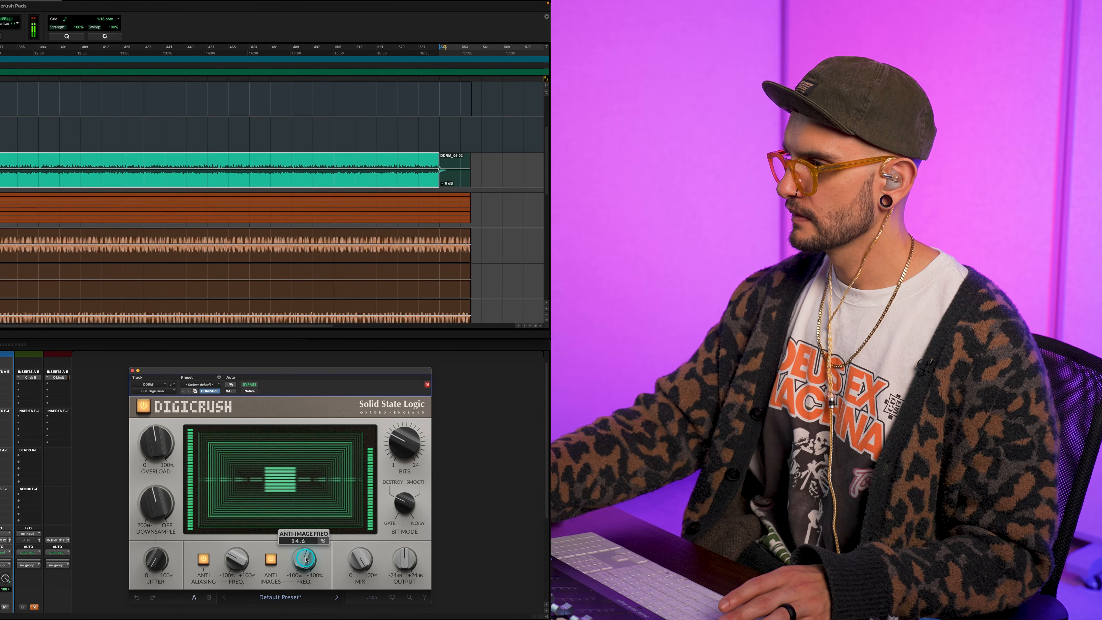
Set the DDRM pad's Anti Images frequency to about -7.4% and raise its Overload to about 74.9%
{"action": "scroll", "coordinate": [306, 559], "scroll_direction": "down", "scroll_amount": 2}
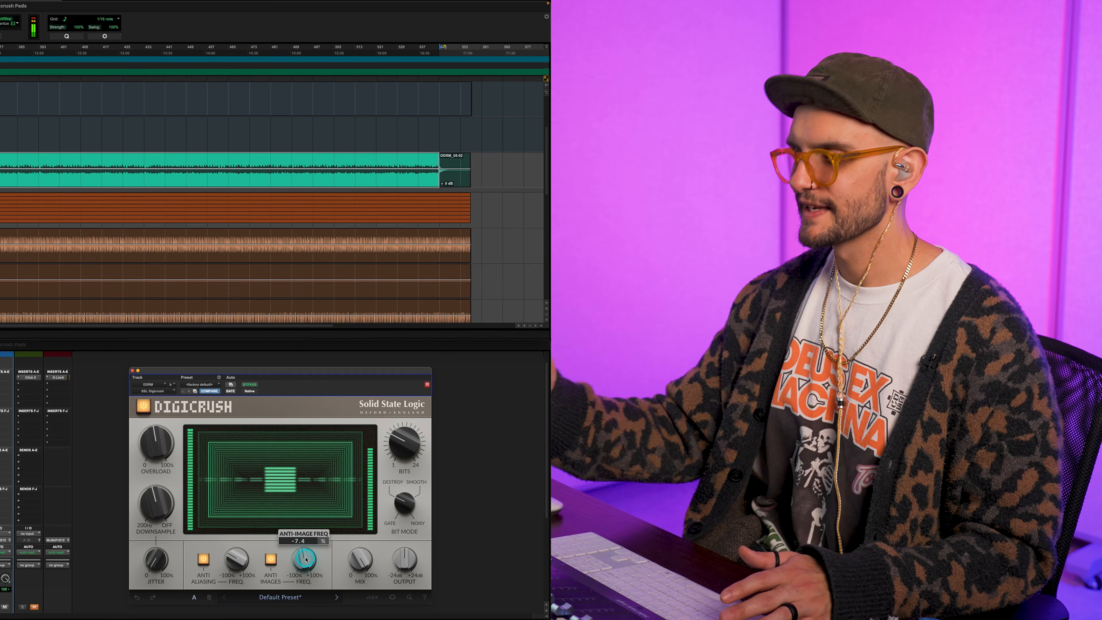
{"action": "mouse_move", "coordinate": [155, 448]}
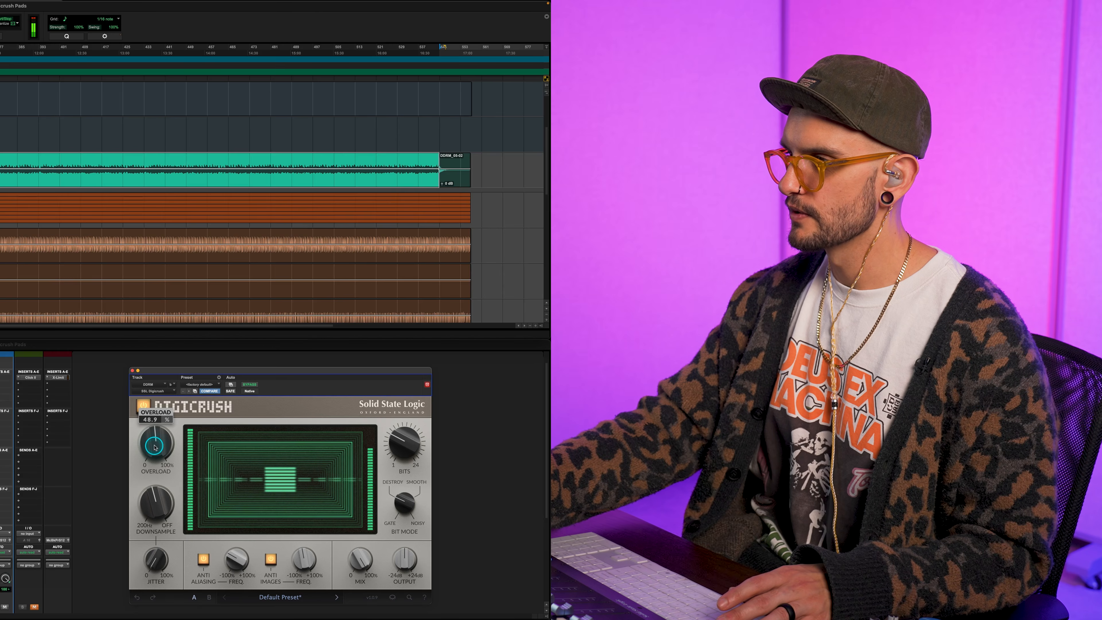
{"action": "scroll", "coordinate": [155, 448], "scroll_direction": "up", "scroll_amount": 5}
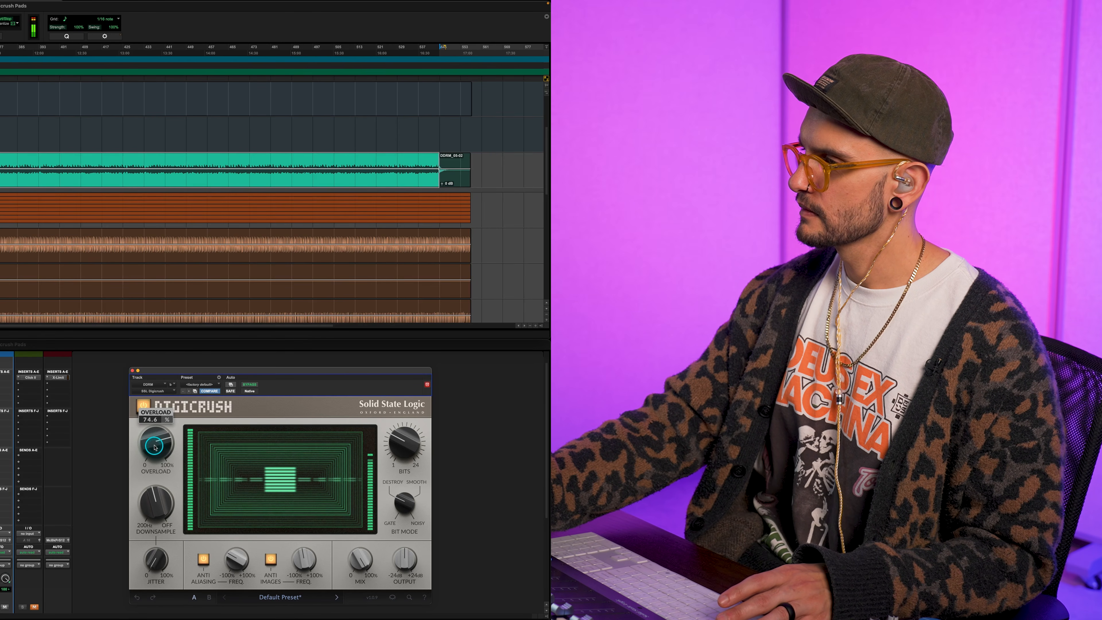
{"action": "scroll", "coordinate": [155, 447], "scroll_direction": "up", "scroll_amount": 1}
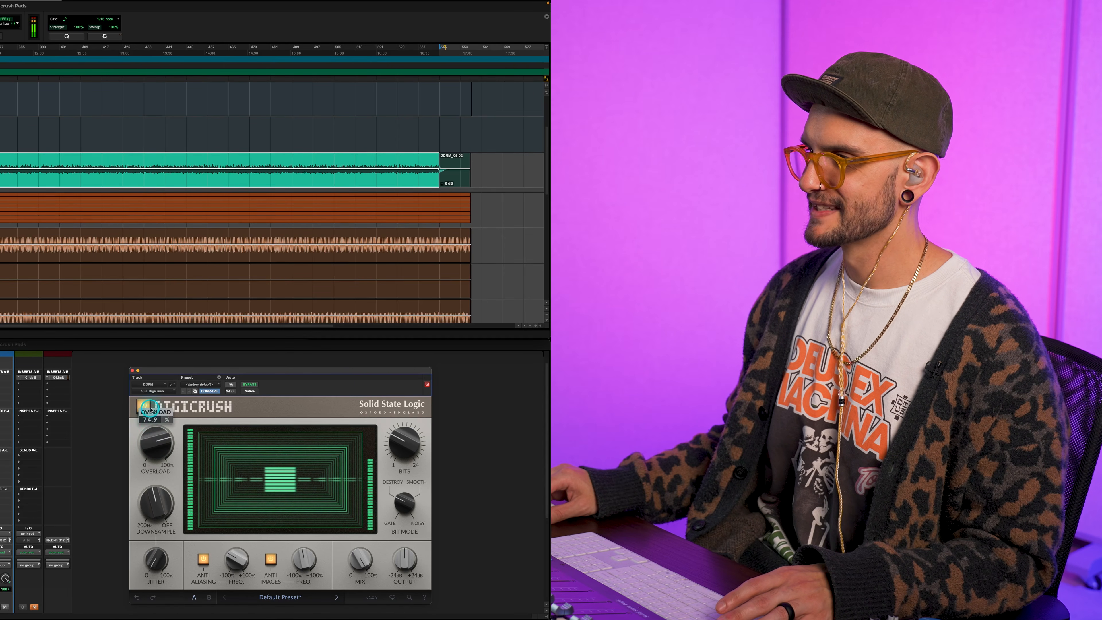
Bypass and re-enable Digicrush on the DDRM pad to compare the sound, then check its Overload setting
{"action": "left_click", "coordinate": [141, 404]}
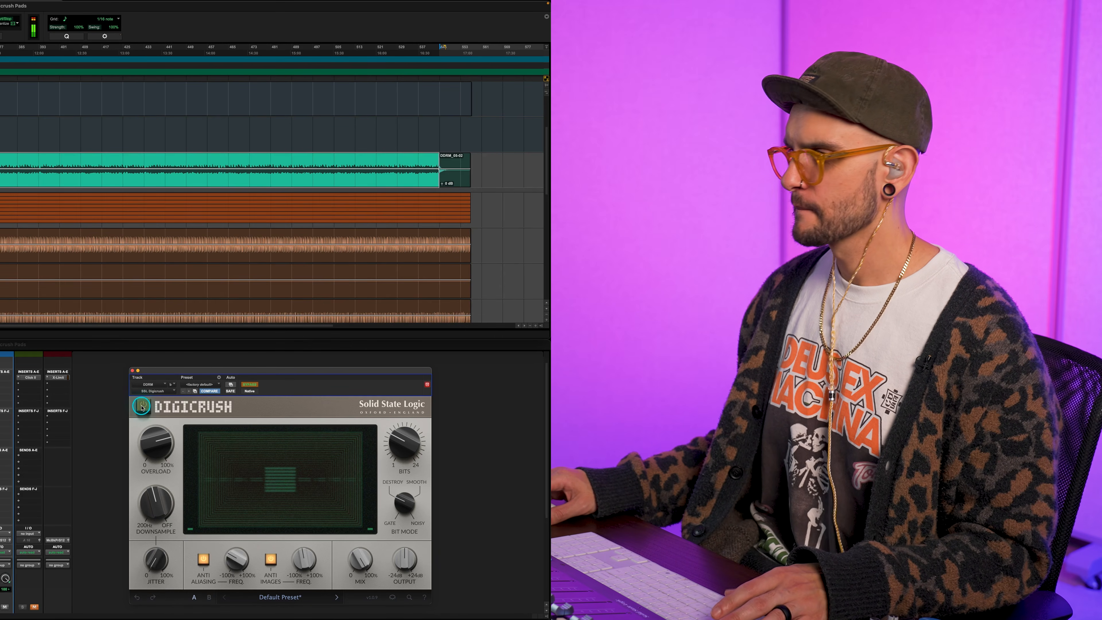
{"action": "left_click", "coordinate": [142, 406]}
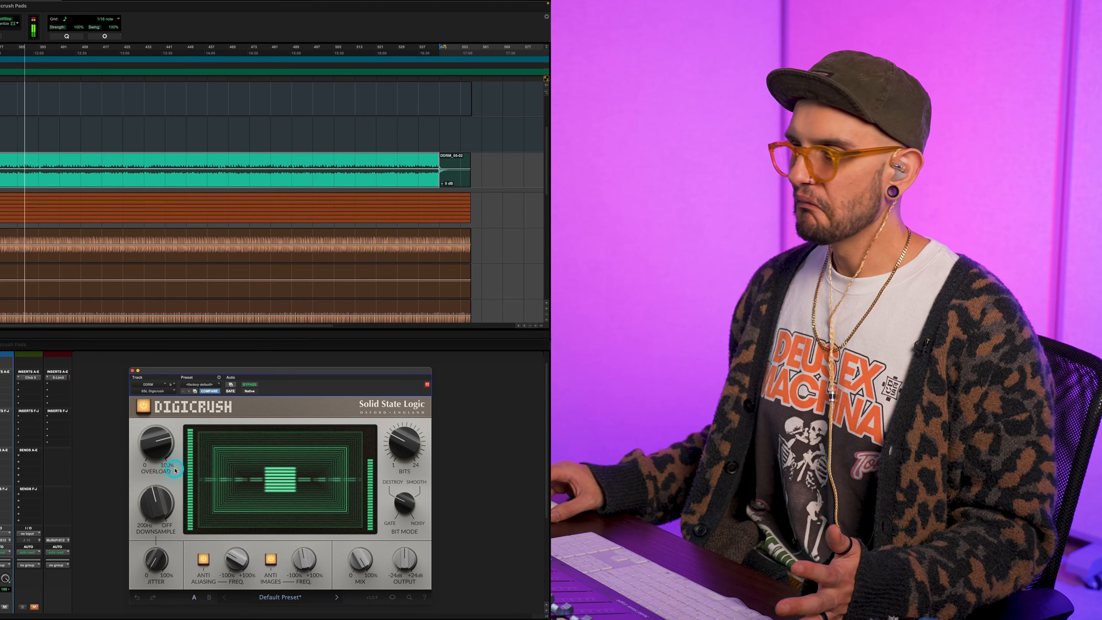
{"action": "mouse_move", "coordinate": [159, 448]}
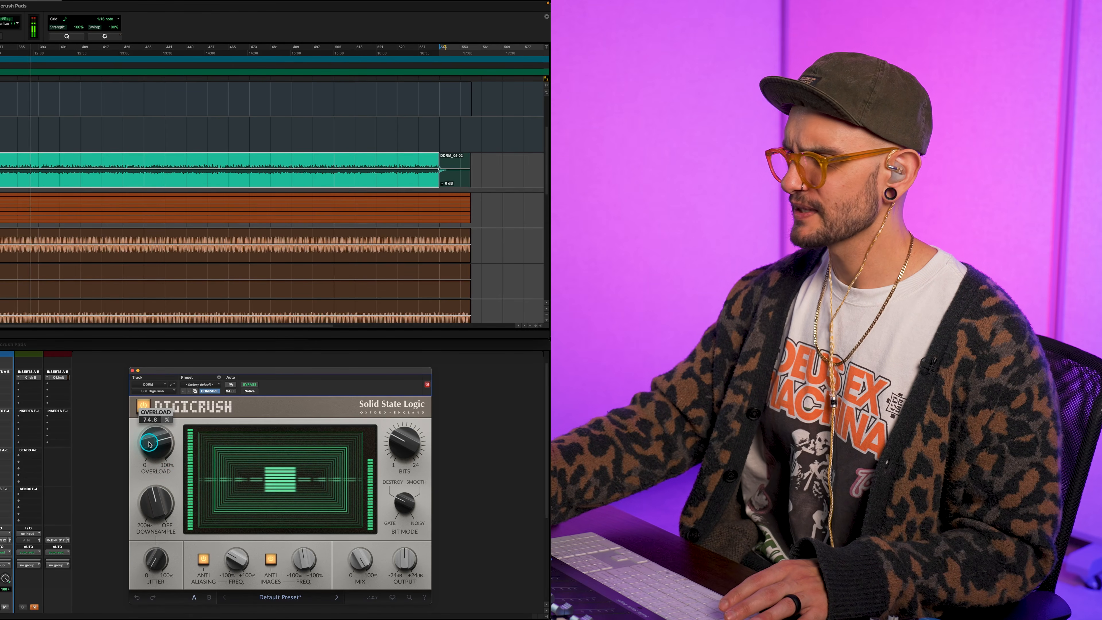
{"action": "left_click_drag", "start_coordinate": [148, 443], "coordinate": [149, 443]}
Open the Digicrush insert on the Pulsar-23 drum track and play the full mix from about bar 298
{"action": "left_click_drag", "start_coordinate": [229, 383], "coordinate": [265, 386]}
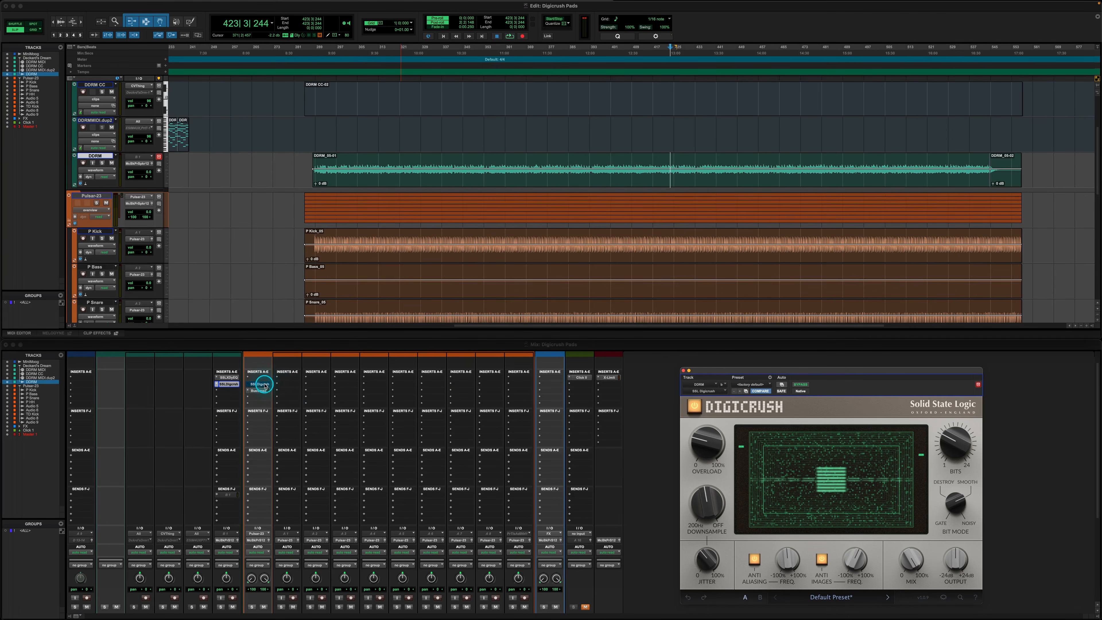
{"action": "left_click", "coordinate": [265, 386]}
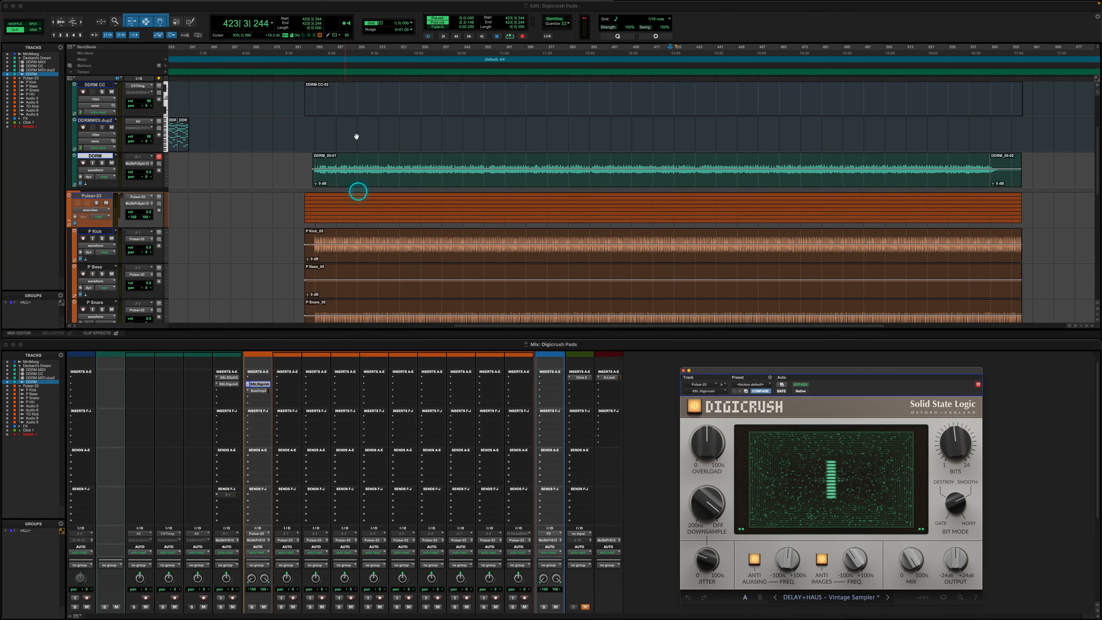
{"action": "left_click", "coordinate": [344, 58]}
{"action": "key", "text": "space"}
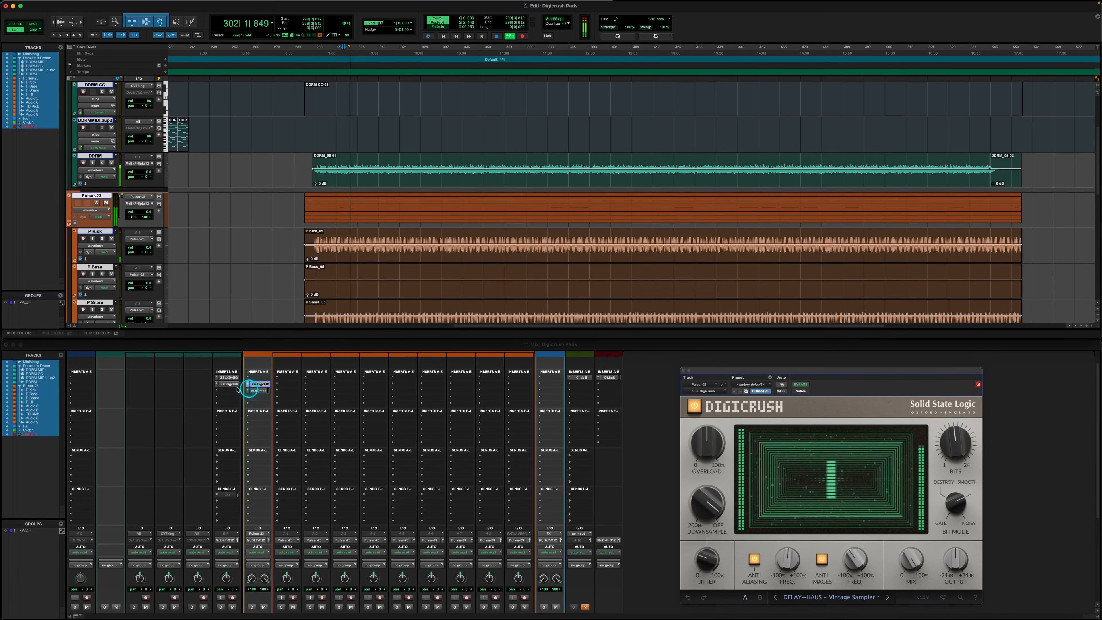
Set Digicrush's Overload to about 23.8% on the DDRM pad and about 54.2% on the Pulsar-23 drums
{"action": "left_click", "coordinate": [229, 384]}
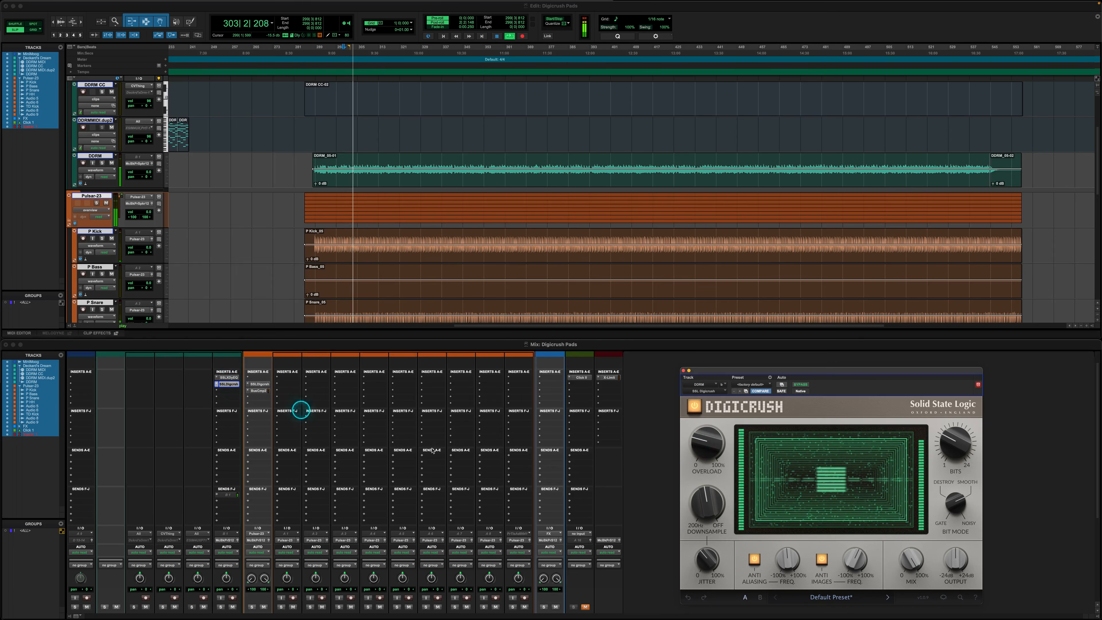
{"action": "left_click", "coordinate": [703, 444]}
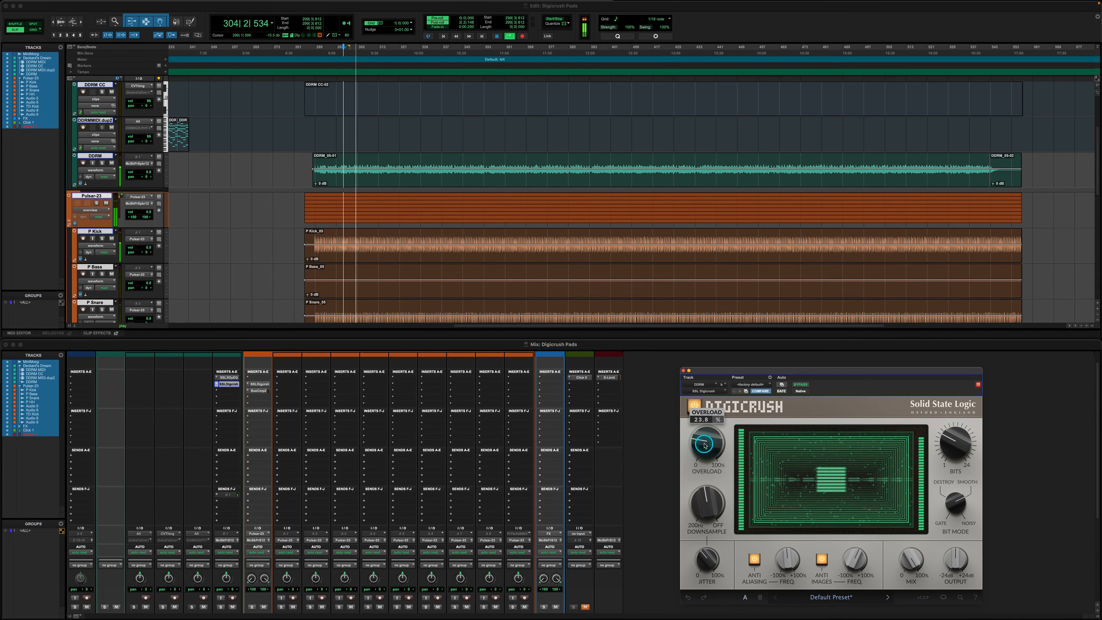
{"action": "left_click", "coordinate": [260, 384]}
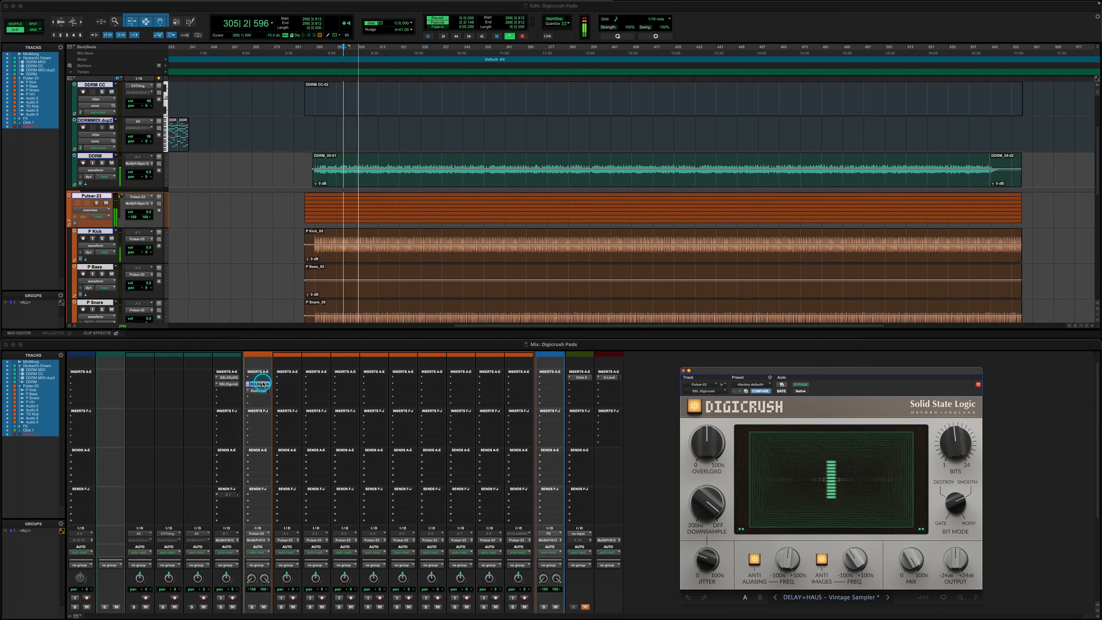
{"action": "left_click", "coordinate": [706, 452]}
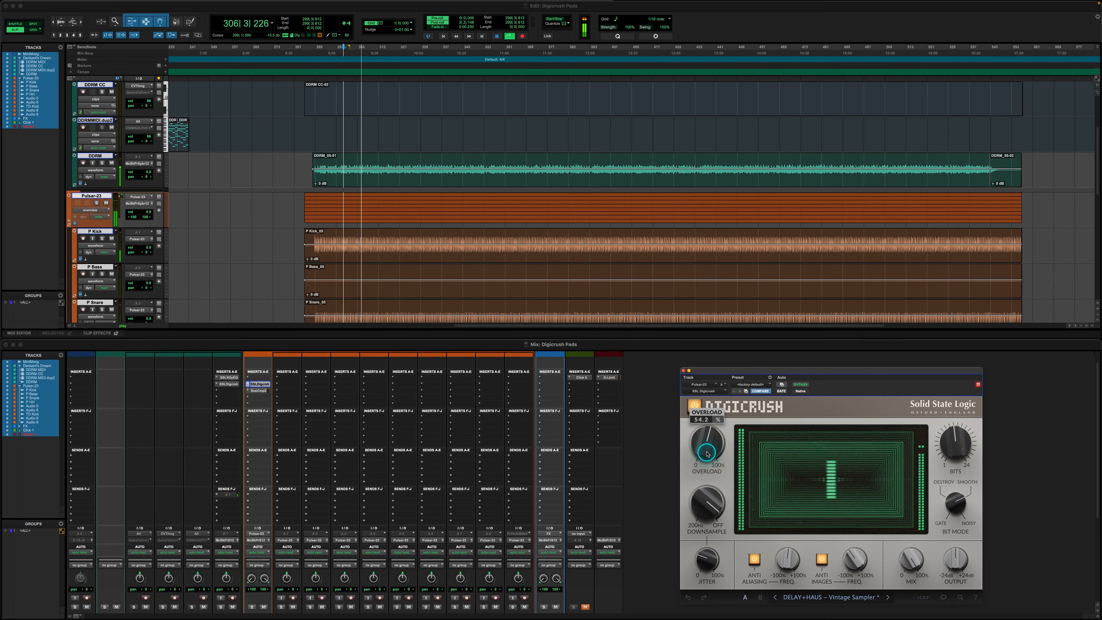
Lower the Mix of the Pulsar-23 drums' Digicrush, then toggle the plug-in bypass to compare the processed mix
{"action": "left_click", "coordinate": [917, 559]}
{"action": "scroll", "coordinate": [917, 560], "scroll_direction": "down", "scroll_amount": 5}
{"action": "scroll", "coordinate": [917, 560], "scroll_direction": "down", "scroll_amount": 1}
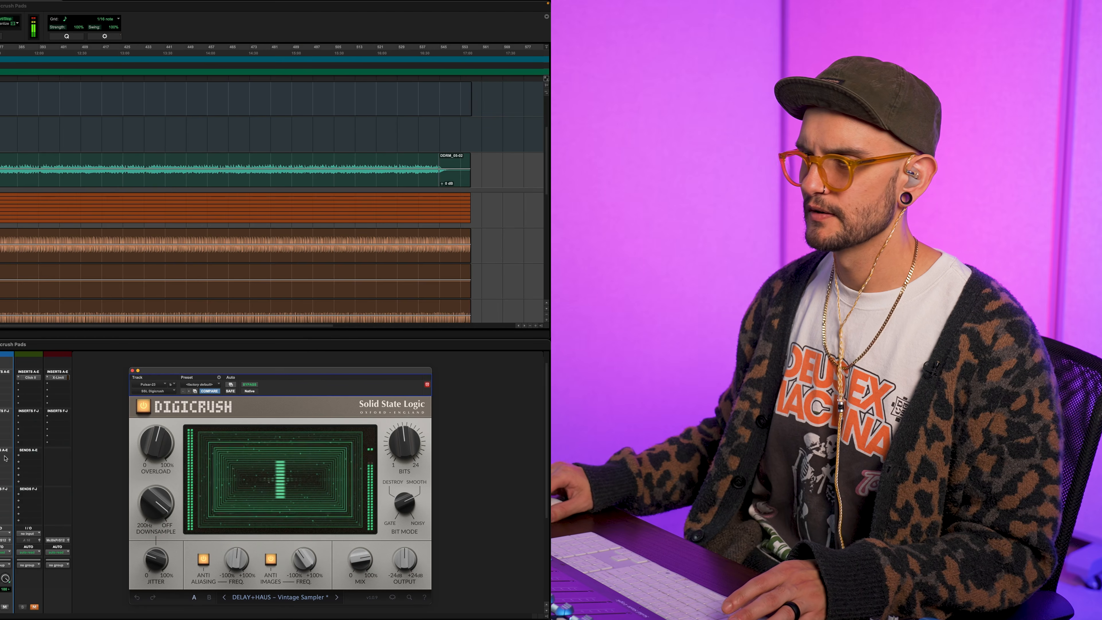
{"action": "key", "text": "ctrl+super+b"}
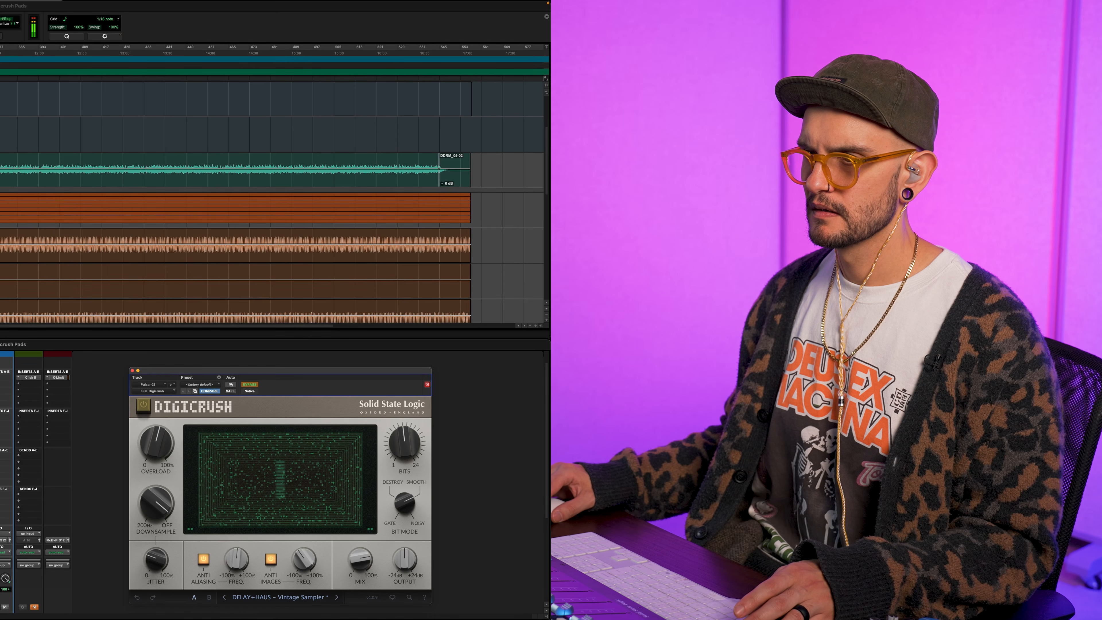
{"action": "key", "text": "shift+a"}
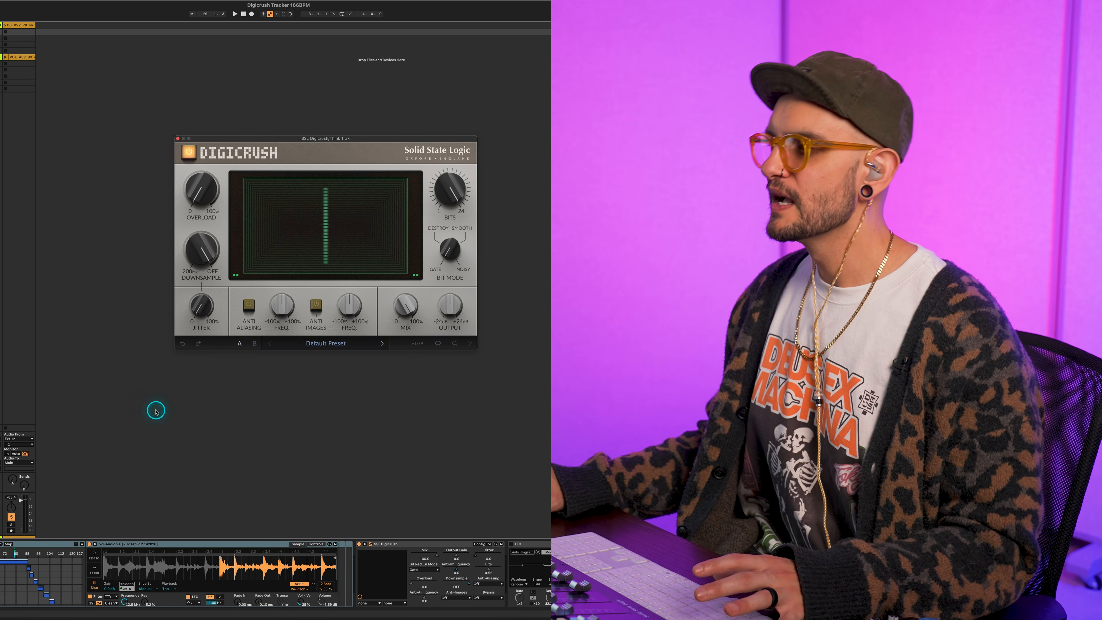
In the Ableton Live Digicrush Tracker session, play Think Trak with Digicrush bypassed, then re-enable the plug-in
{"action": "left_click", "coordinate": [187, 154]}
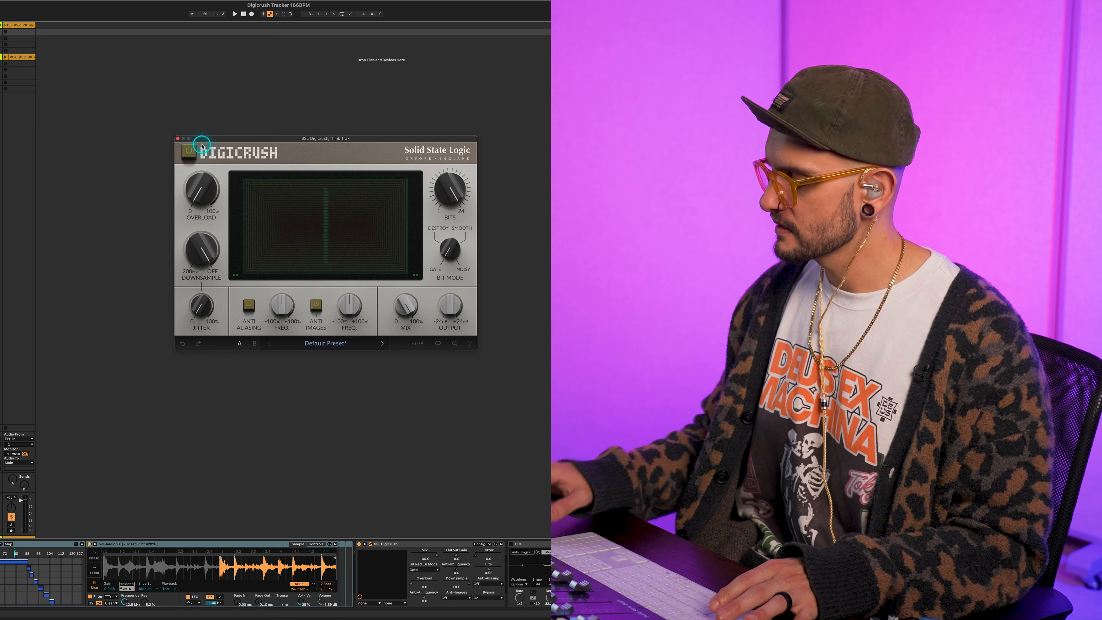
{"action": "key", "text": "space"}
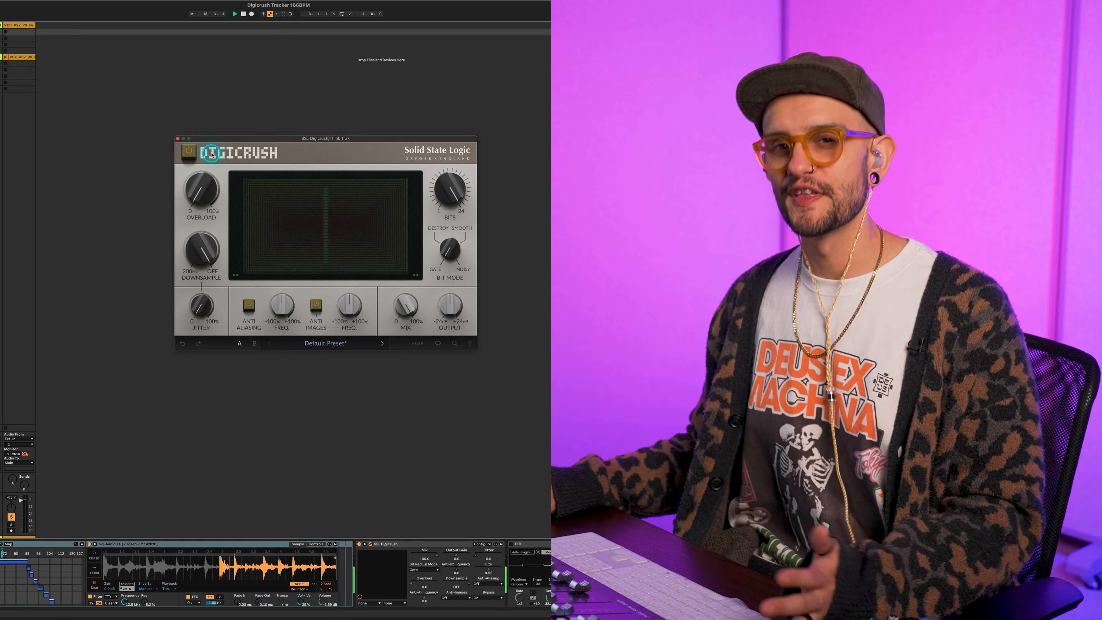
{"action": "left_click", "coordinate": [187, 154]}
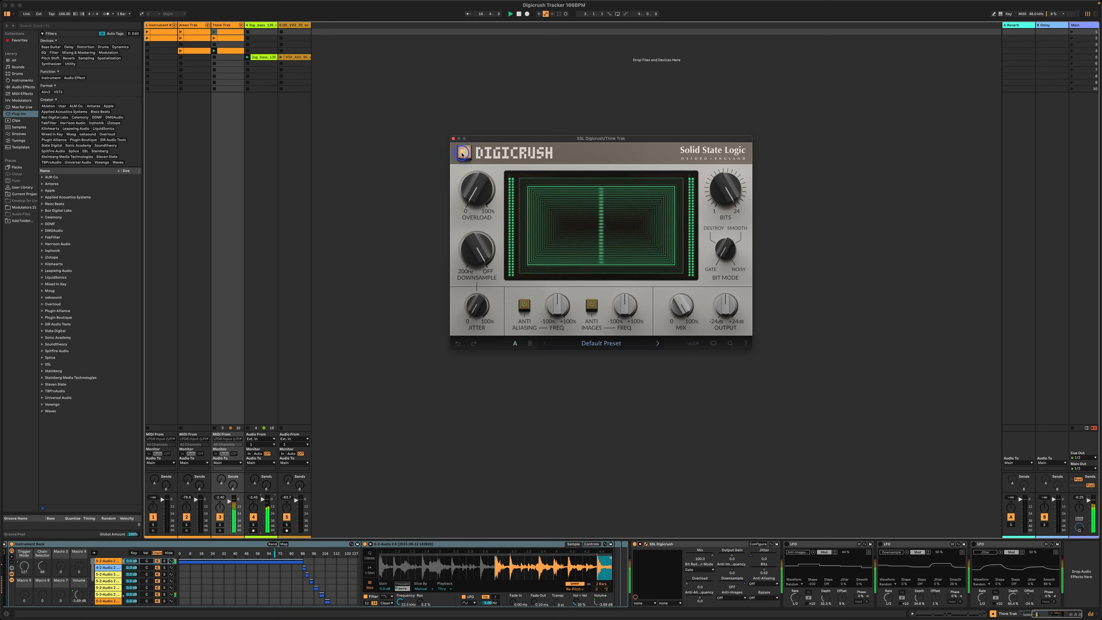
Reduce Think Trak's Bits to about 12 and set its Bit Mode to Destroy
{"action": "mouse_move", "coordinate": [722, 188]}
{"action": "left_click_drag", "start_coordinate": [728, 188], "coordinate": [728, 188]}
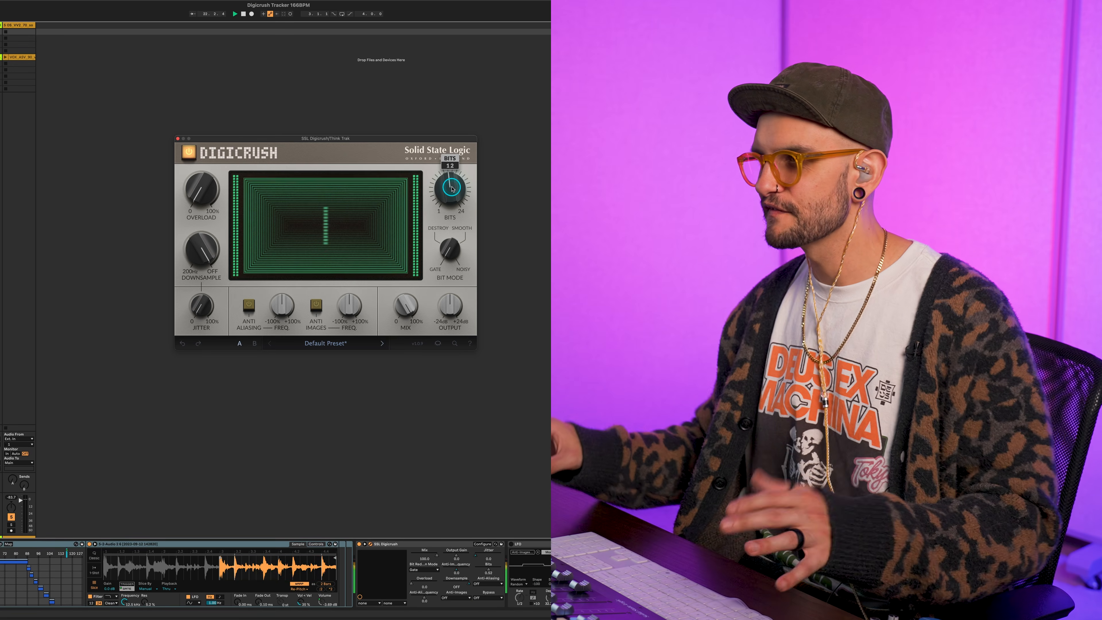
{"action": "left_click_drag", "start_coordinate": [461, 263], "coordinate": [450, 254]}
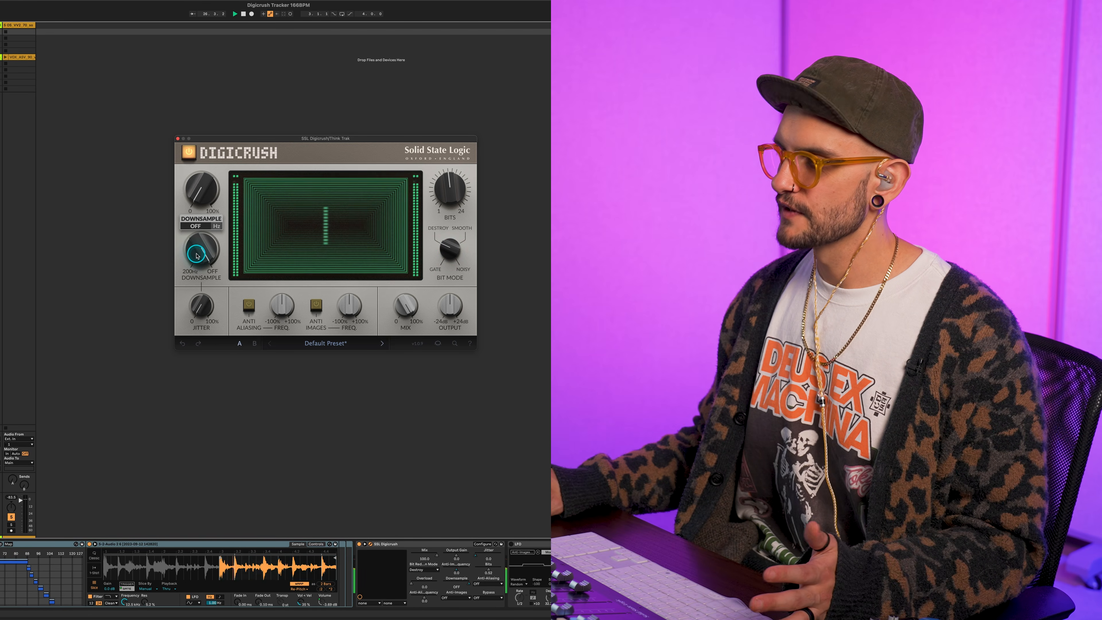
Lower Think Trak's Downsample frequency and raise its Overload to about 21.3%
{"action": "left_click_drag", "start_coordinate": [196, 253], "coordinate": [196, 254]}
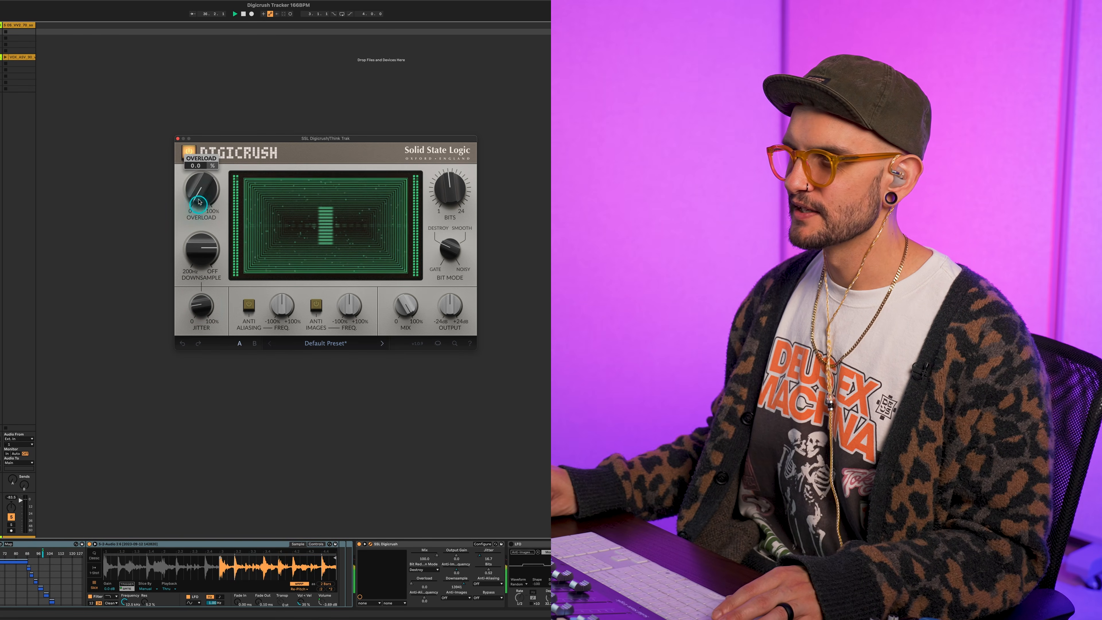
{"action": "scroll", "coordinate": [194, 186], "scroll_direction": "up", "scroll_amount": 5}
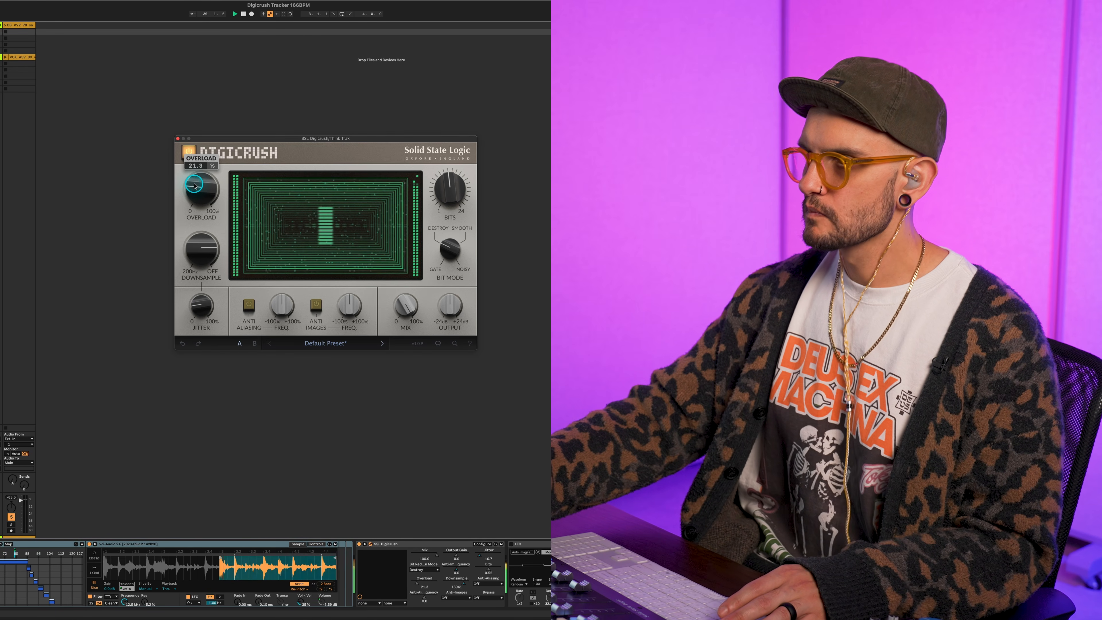
{"action": "scroll", "coordinate": [195, 186], "scroll_direction": "up", "scroll_amount": 1}
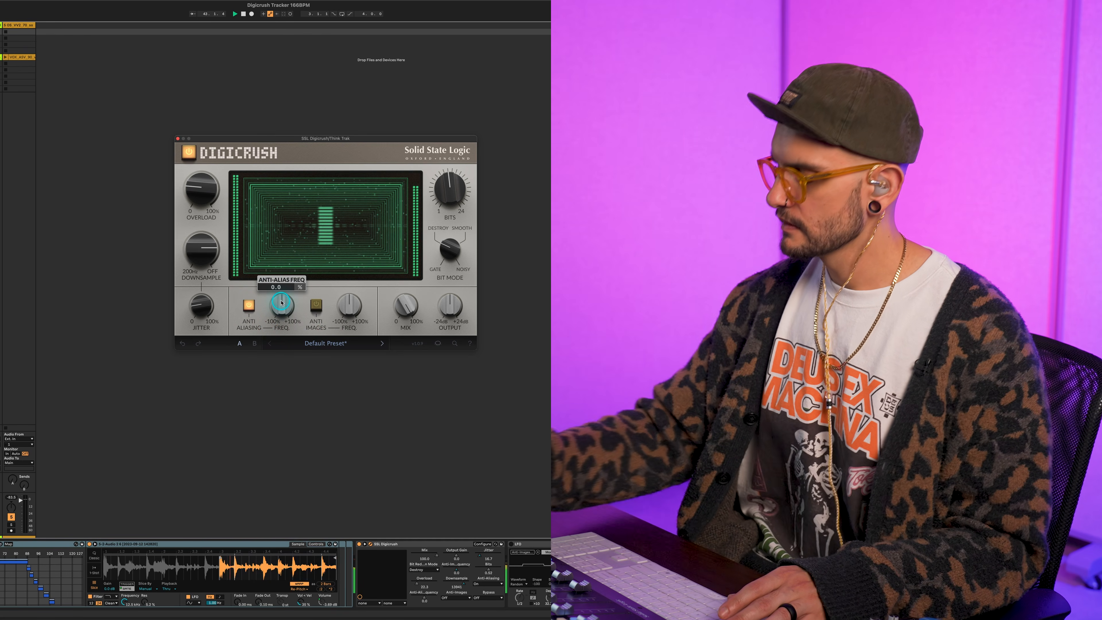
Set Think Trak's Anti Aliasing frequency to about -30.5%, then turn on Anti Images and adjust its frequency
{"action": "scroll", "coordinate": [281, 302], "scroll_direction": "down", "scroll_amount": 10}
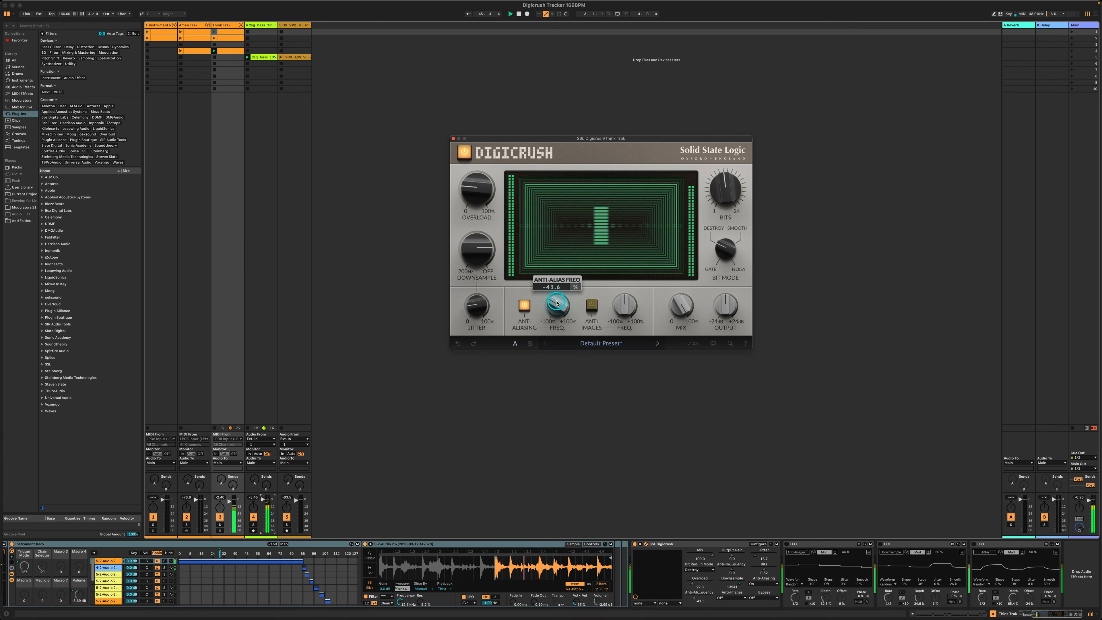
{"action": "scroll", "coordinate": [557, 303], "scroll_direction": "up", "scroll_amount": 2}
{"action": "left_click_drag", "start_coordinate": [557, 303], "coordinate": [557, 302]}
{"action": "left_click", "coordinate": [591, 305]}
{"action": "left_click_drag", "start_coordinate": [628, 311], "coordinate": [629, 311]}
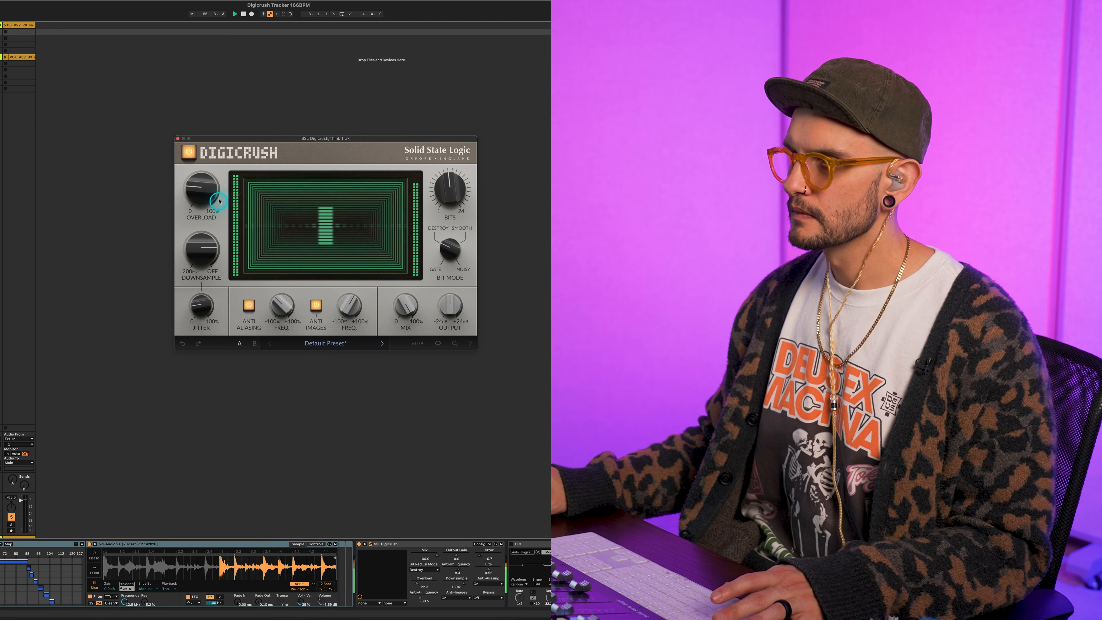
Raise Think Trak's Overload to about 26.1% and its Jitter to about 33.3%
{"action": "mouse_move", "coordinate": [203, 191]}
{"action": "left_click_drag", "start_coordinate": [203, 191], "coordinate": [206, 193]}
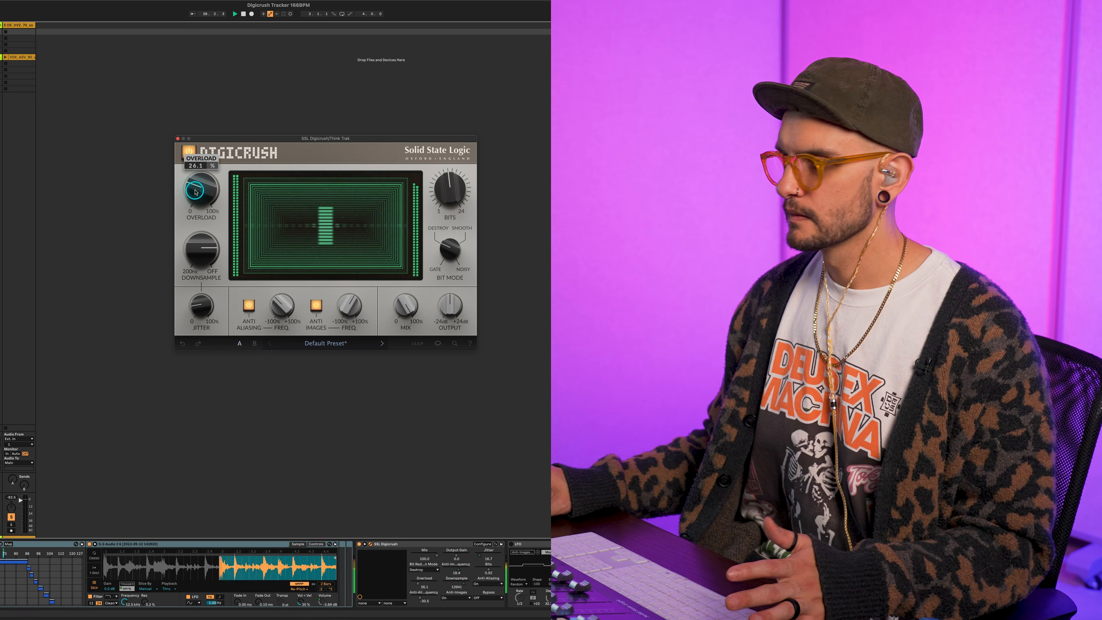
{"action": "mouse_move", "coordinate": [193, 326]}
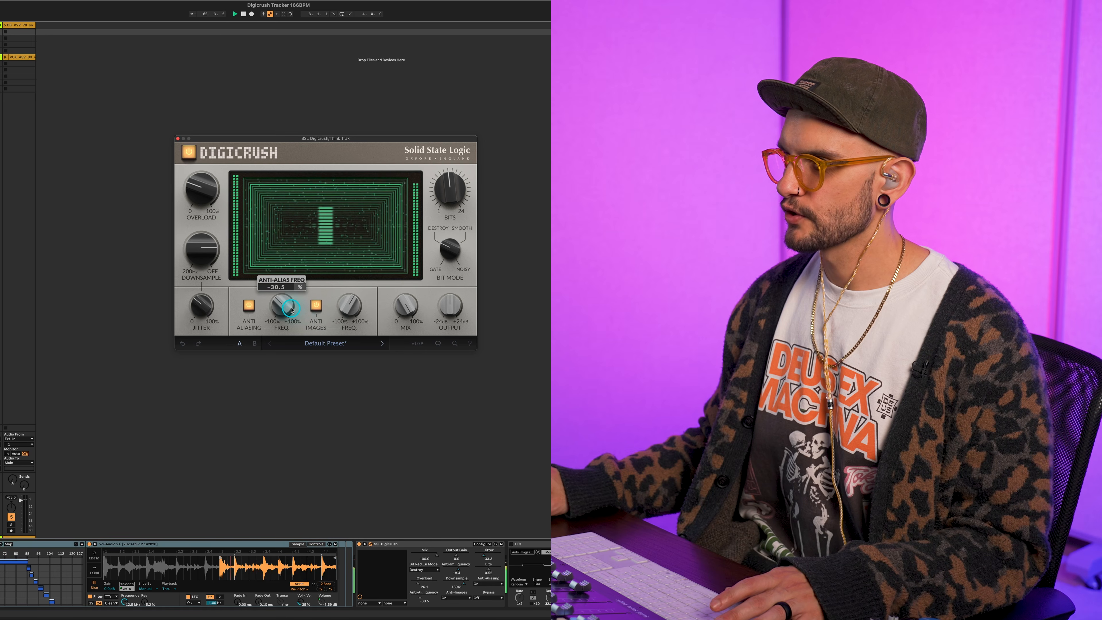
Re-enable Digicrush on Think Trak and fine-tune its Anti Images frequency to about -4.5% and Jitter to about 37.8%
{"action": "scroll", "coordinate": [291, 309], "scroll_direction": "up", "scroll_amount": 5}
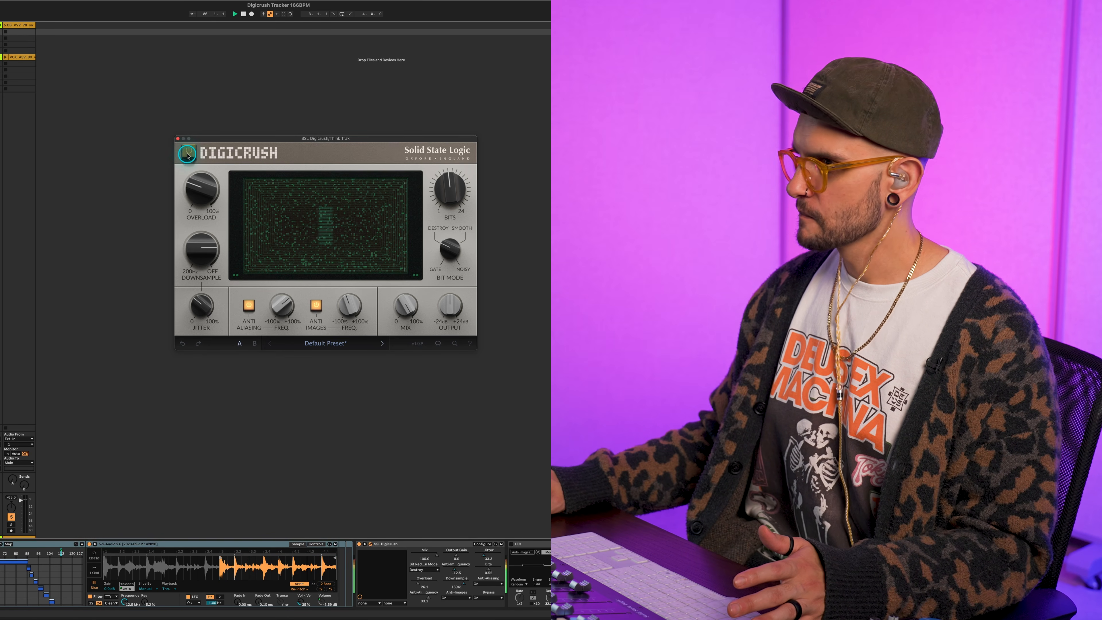
{"action": "left_click", "coordinate": [188, 155]}
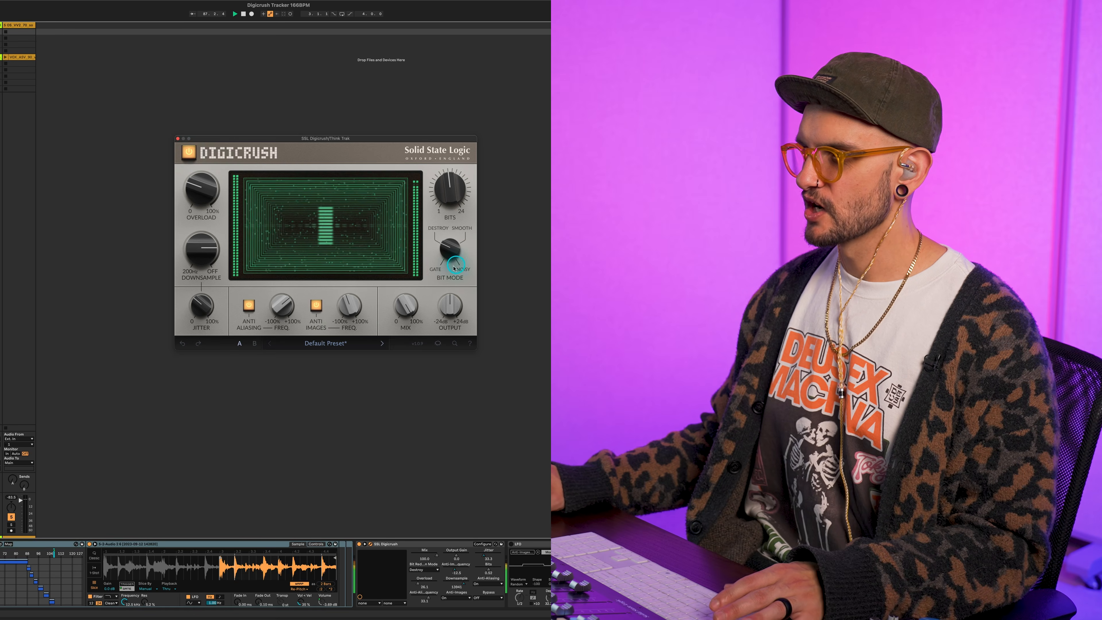
{"action": "mouse_move", "coordinate": [203, 305]}
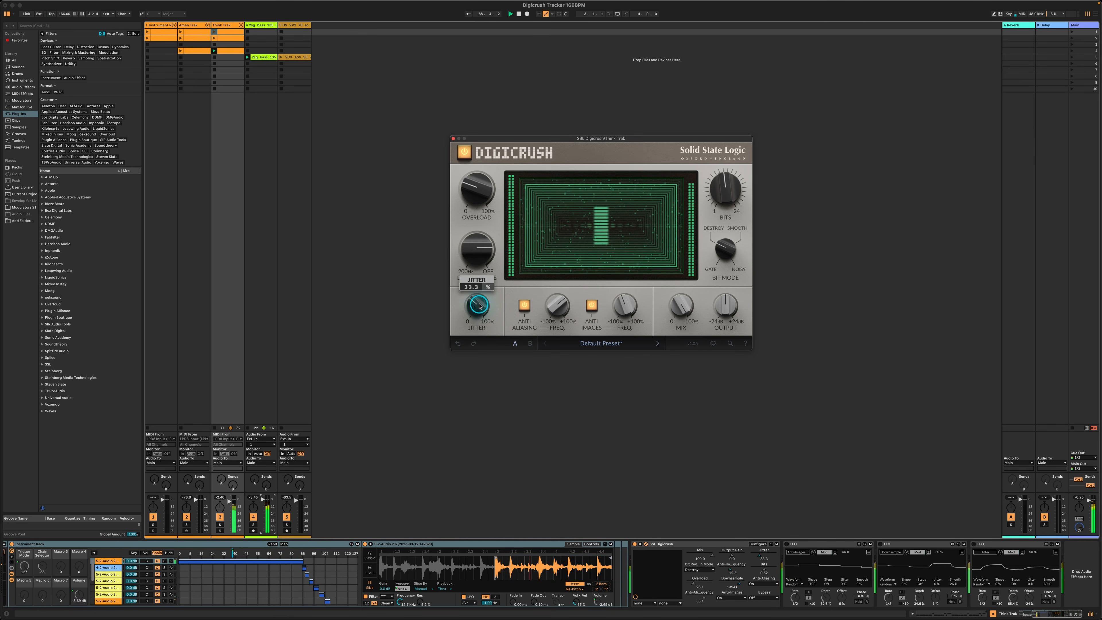
{"action": "mouse_move", "coordinate": [621, 299]}
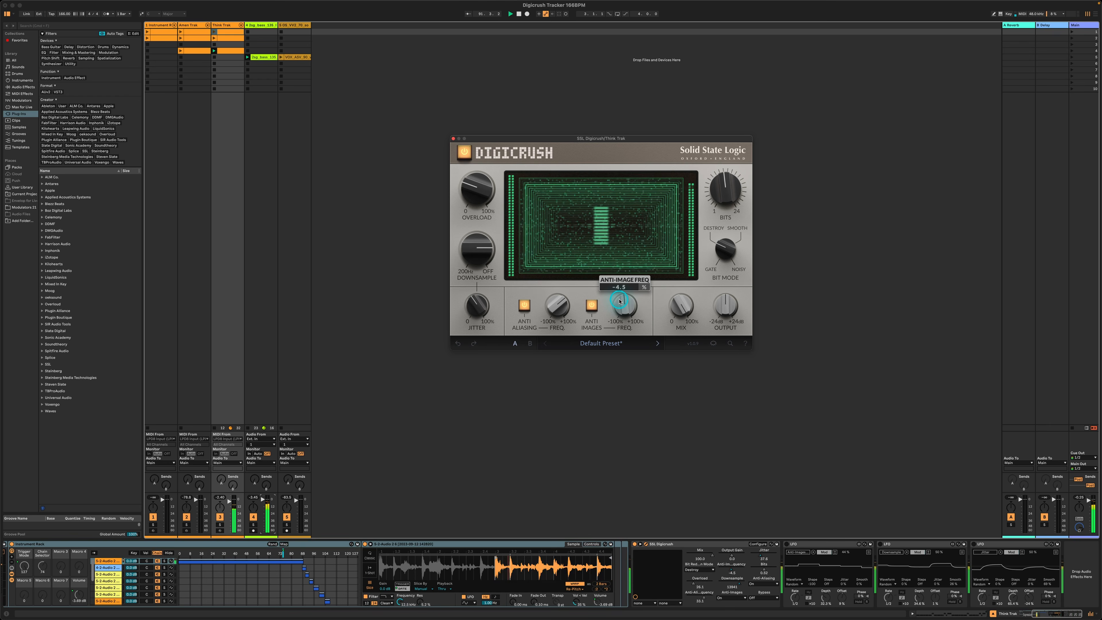
Reduce Think Trak's Bits to 8 and check its Mix setting
{"action": "mouse_move", "coordinate": [731, 198]}
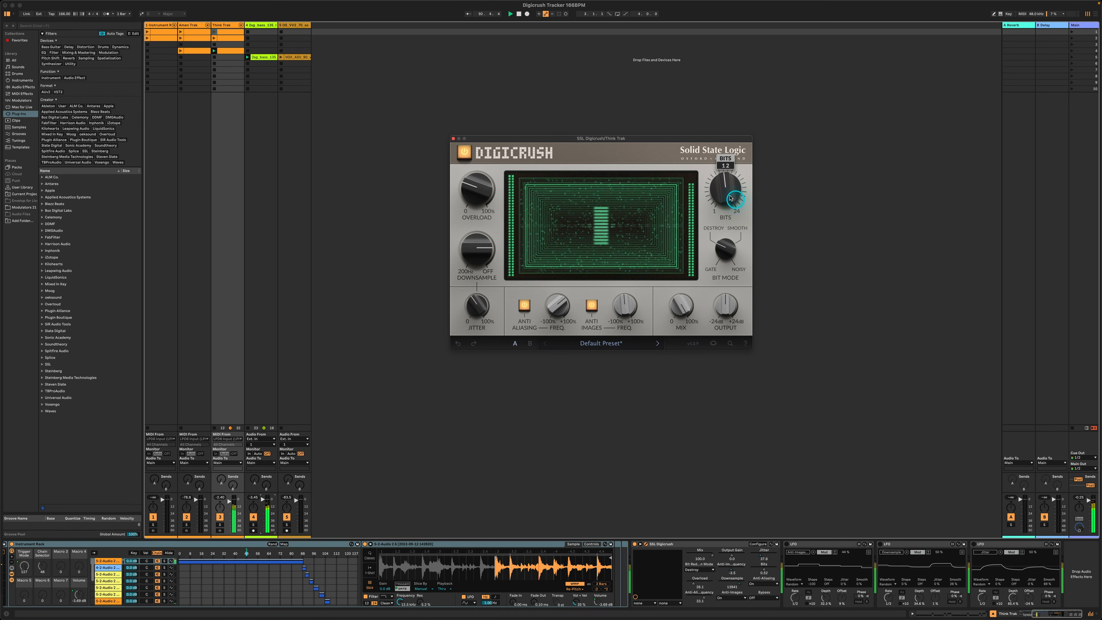
{"action": "left_click_drag", "start_coordinate": [723, 194], "coordinate": [723, 194]}
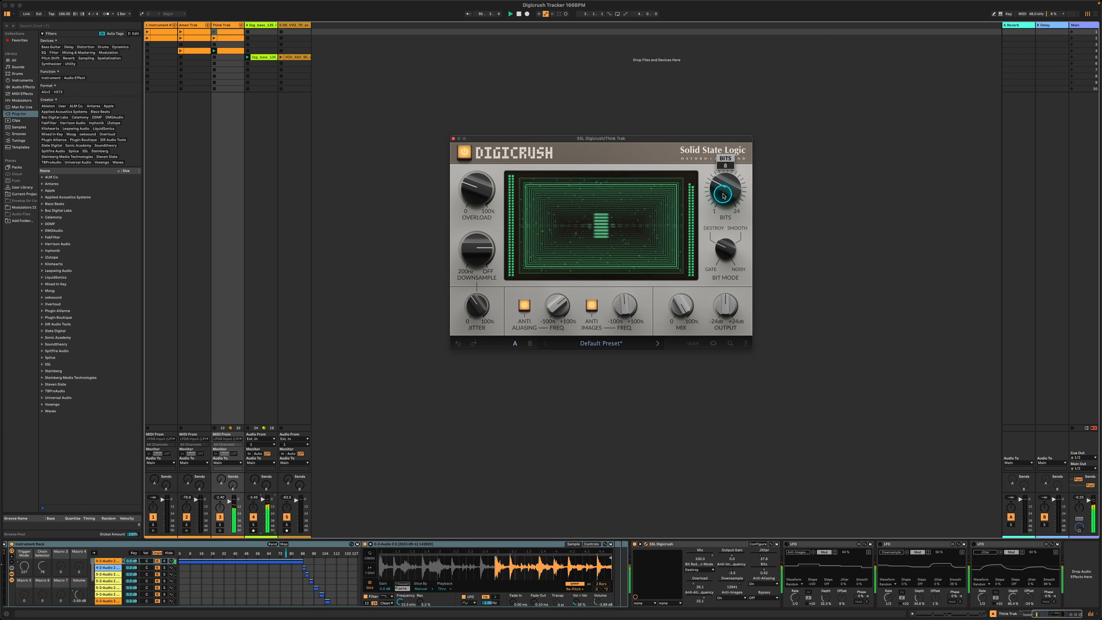
{"action": "mouse_move", "coordinate": [681, 305]}
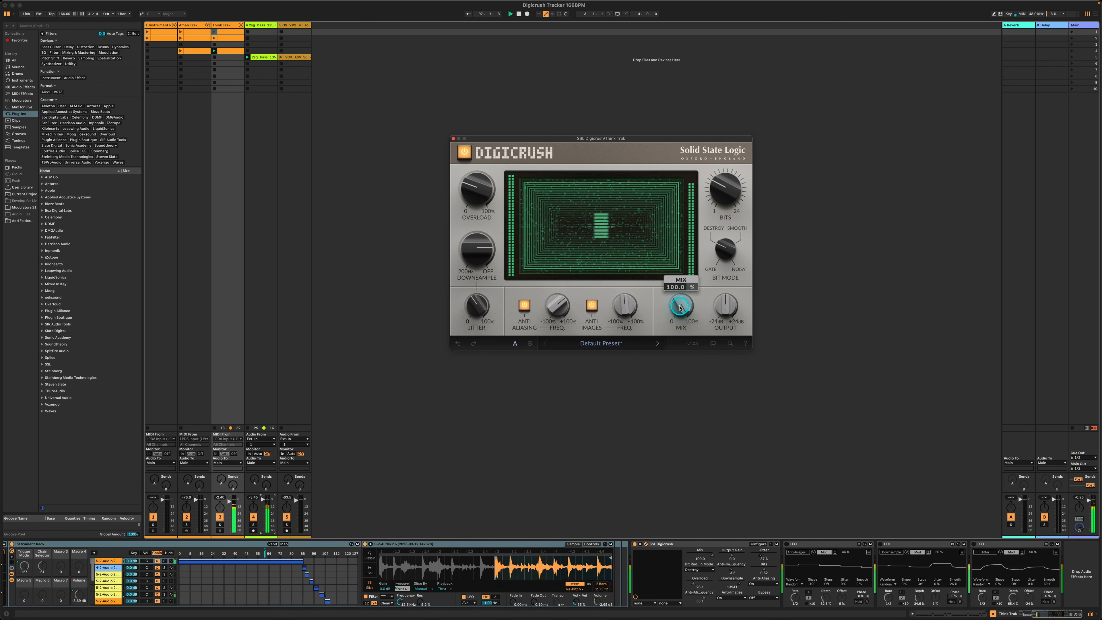
Lower Think Trak's Digicrush Mix to 84% and adjust its Downsample setting
{"action": "left_click_drag", "start_coordinate": [679, 306], "coordinate": [680, 308]}
{"action": "left_click_drag", "start_coordinate": [404, 307], "coordinate": [404, 308]}
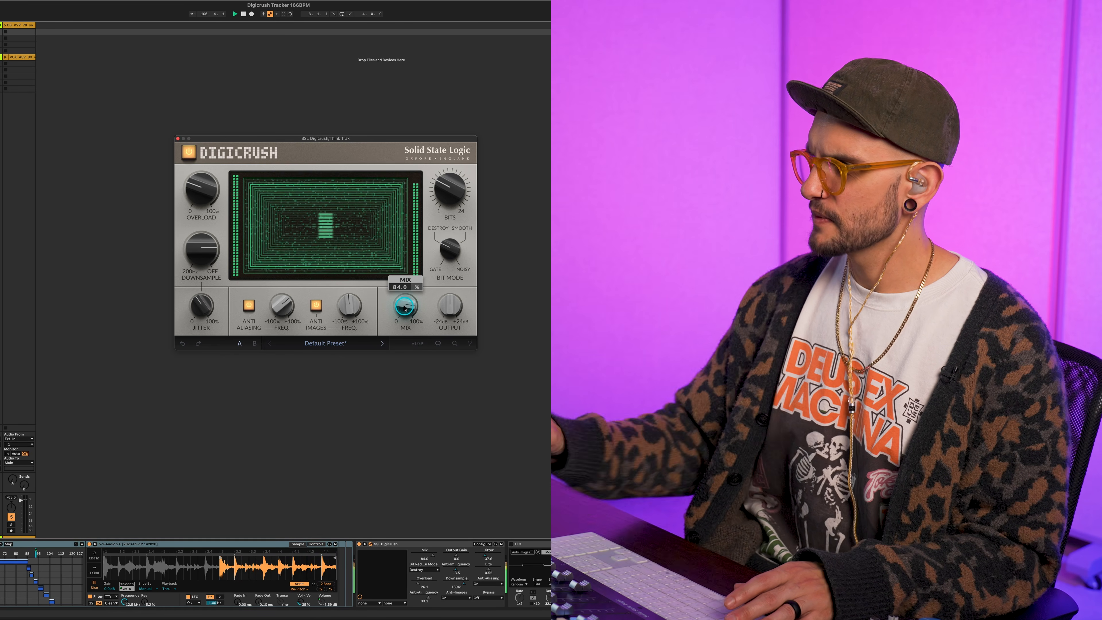
{"action": "left_click_drag", "start_coordinate": [209, 256], "coordinate": [209, 256]}
{"action": "left_click_drag", "start_coordinate": [485, 254], "coordinate": [485, 254]}
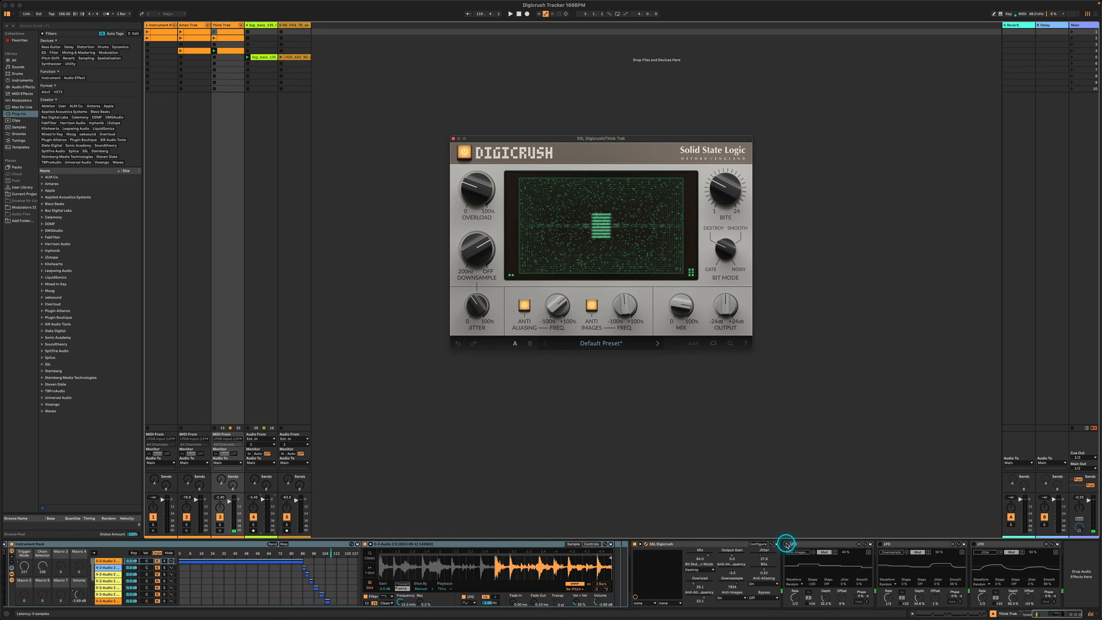
Turn on the three LFO devices modulating Think Trak's Anti Images frequency, Downsample and Jitter
{"action": "left_click", "coordinate": [797, 545]}
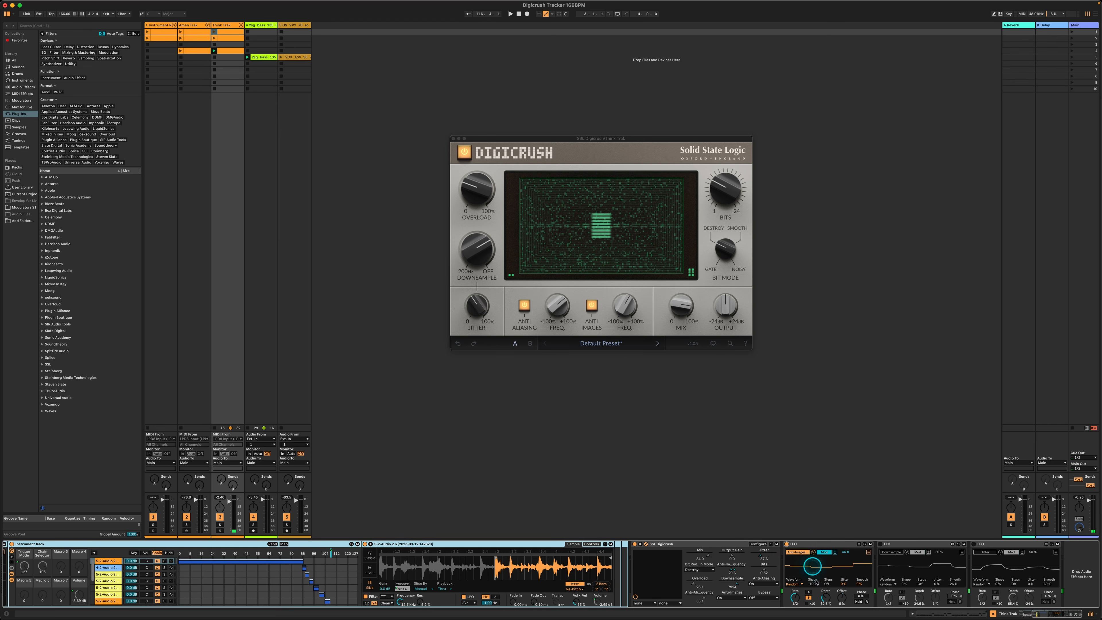
{"action": "left_click_drag", "start_coordinate": [623, 315], "coordinate": [623, 317]}
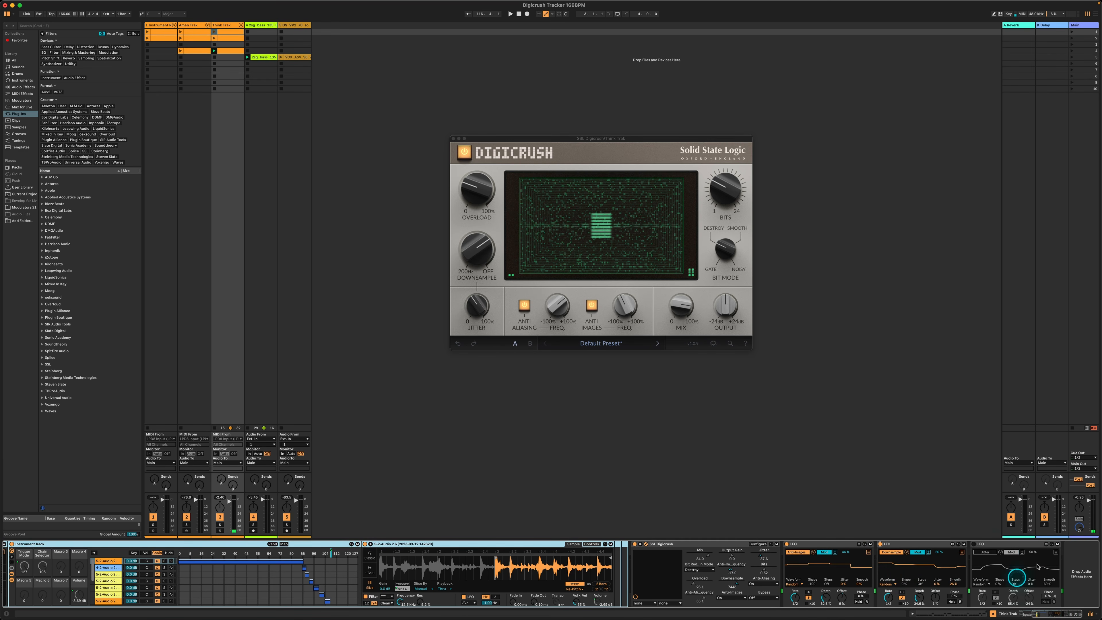
{"action": "left_click", "coordinate": [976, 545]}
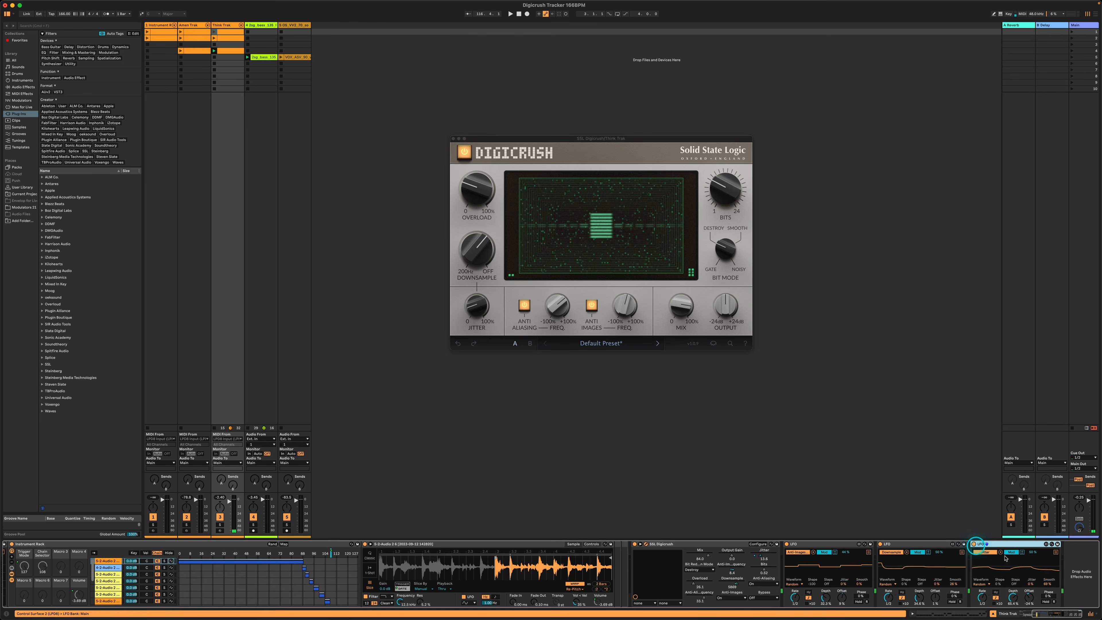
{"action": "left_click", "coordinate": [858, 587]}
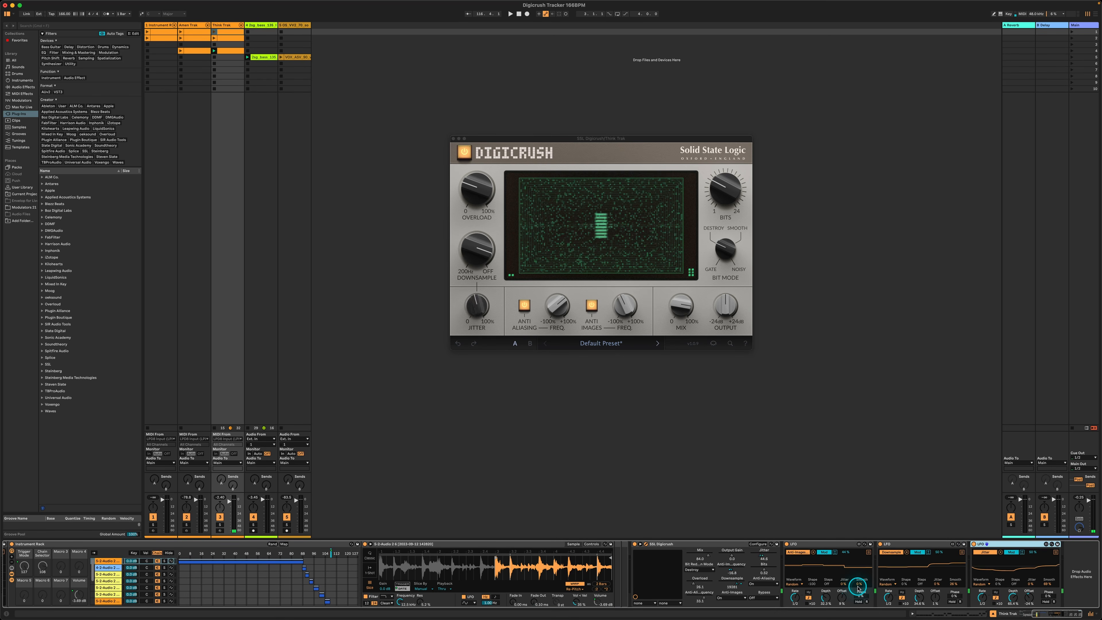
{"action": "left_click", "coordinate": [591, 312]}
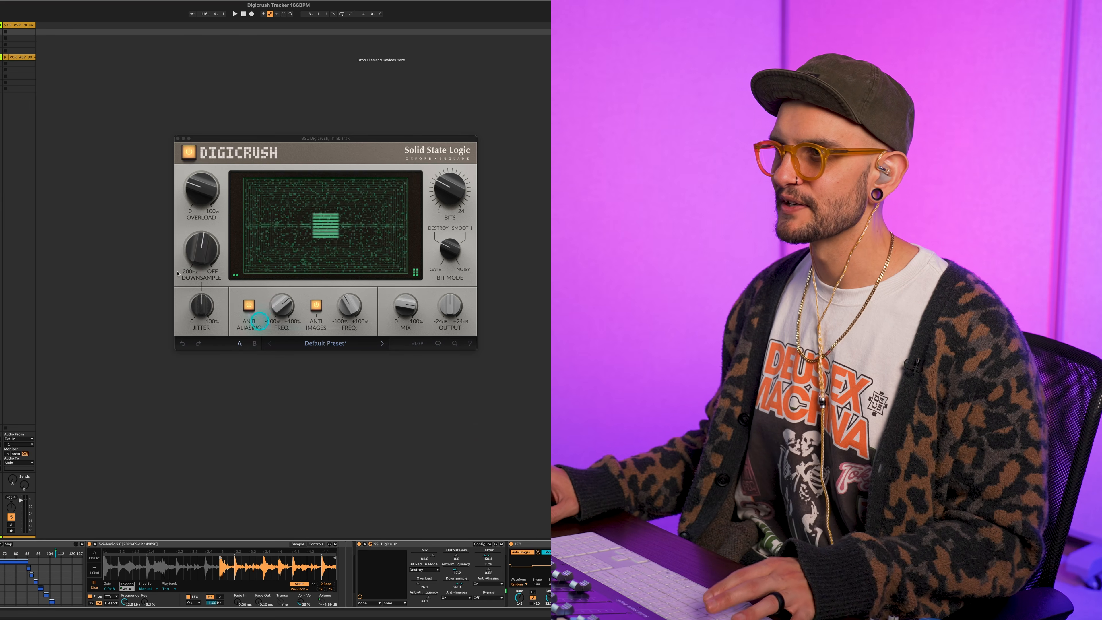
Start playback and lower Think Trak's Bits to about 6
{"action": "key", "text": "space"}
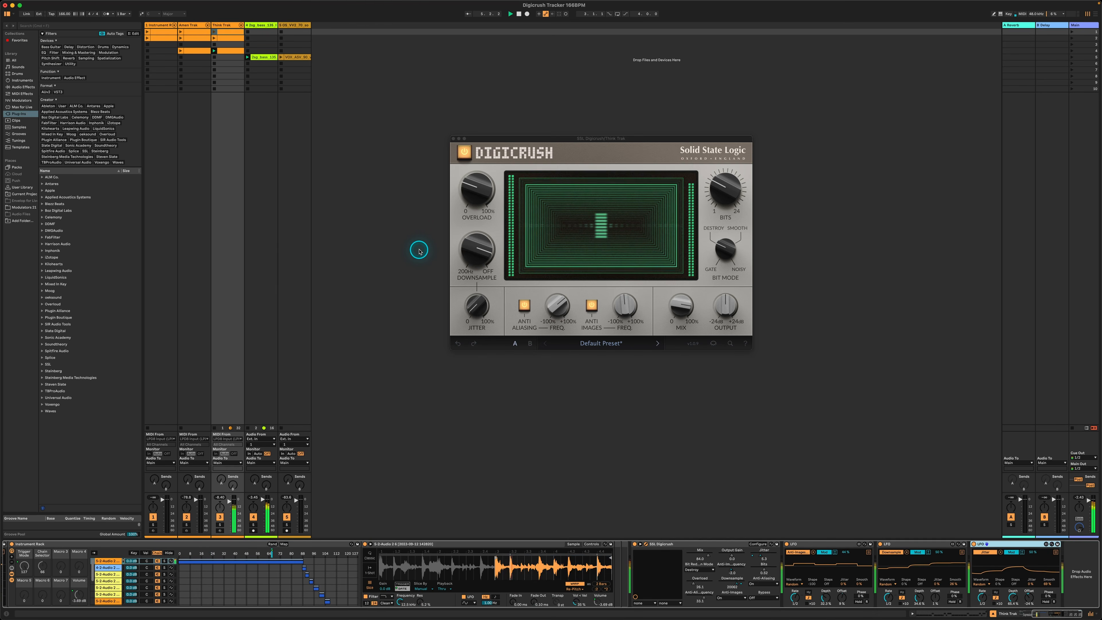
{"action": "mouse_move", "coordinate": [720, 177]}
{"action": "left_click_drag", "start_coordinate": [721, 177], "coordinate": [718, 194]}
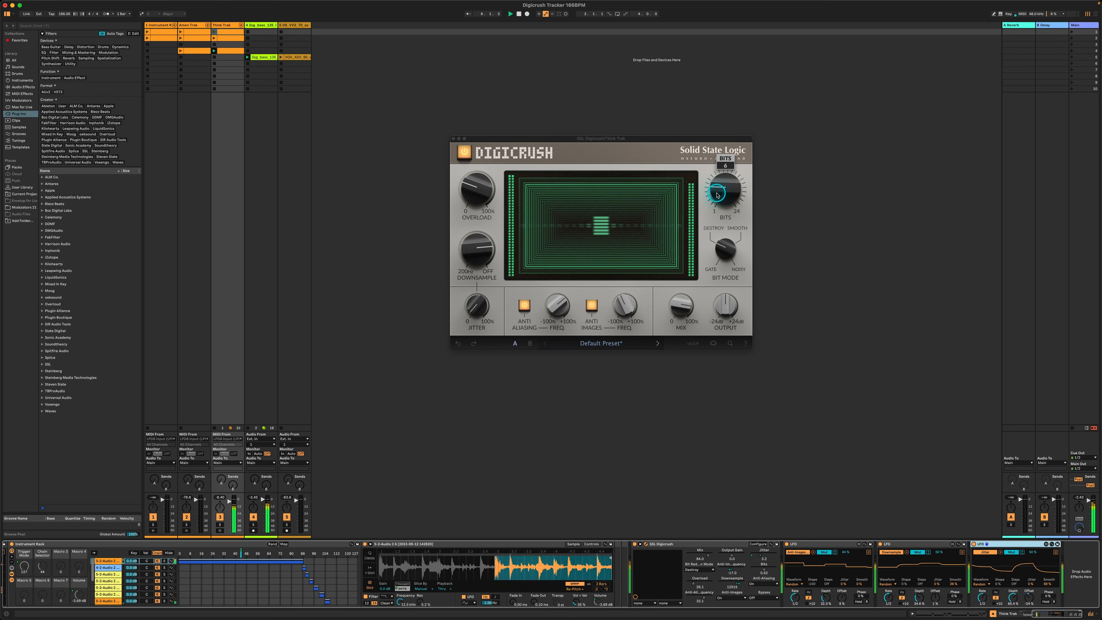
{"action": "scroll", "coordinate": [717, 196], "scroll_direction": "down", "scroll_amount": 1}
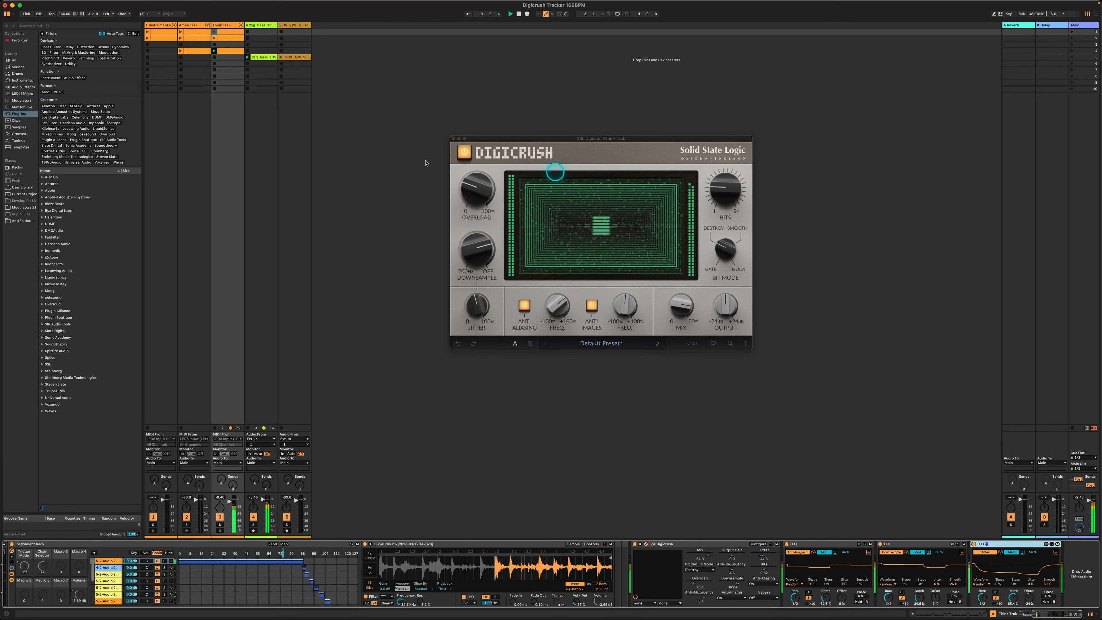
Raise Think Trak's Overload to about 39.7%
{"action": "mouse_move", "coordinate": [472, 188]}
{"action": "scroll", "coordinate": [473, 188], "scroll_direction": "up", "scroll_amount": 2}
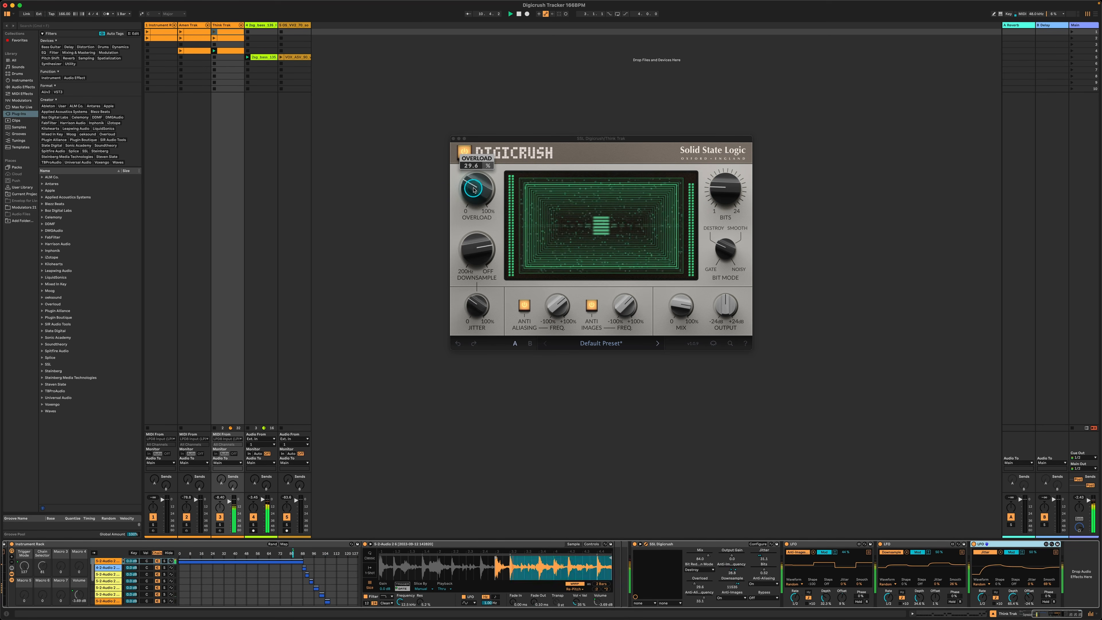
{"action": "scroll", "coordinate": [473, 189], "scroll_direction": "up", "scroll_amount": 1}
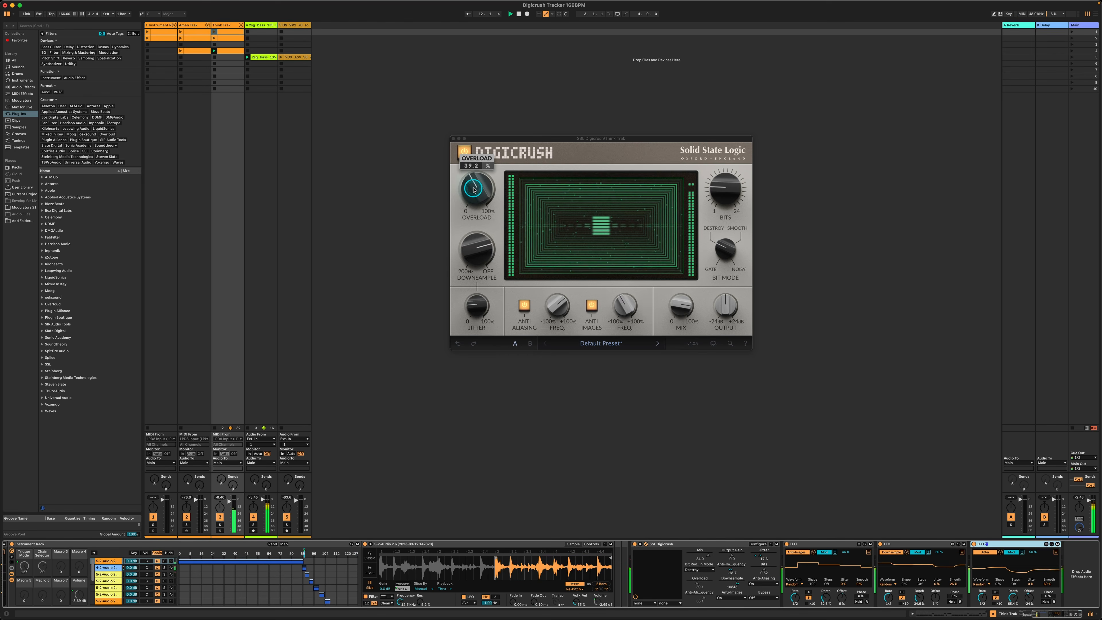
{"action": "scroll", "coordinate": [473, 189], "scroll_direction": "up", "scroll_amount": 1}
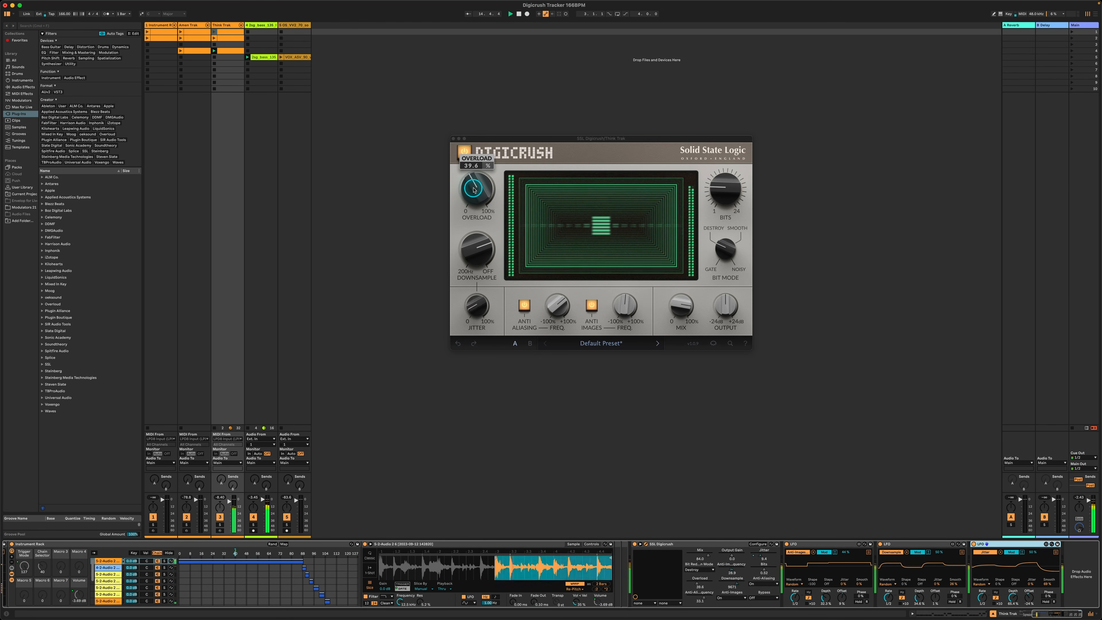
{"action": "scroll", "coordinate": [473, 189], "scroll_direction": "up", "scroll_amount": 1}
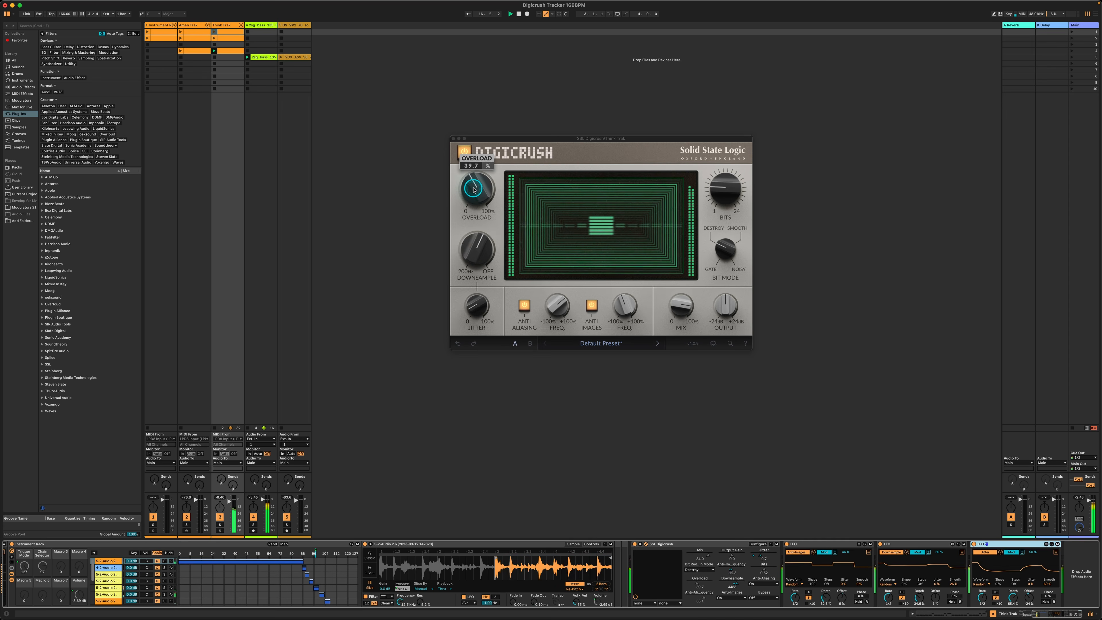
{"action": "scroll", "coordinate": [473, 189], "scroll_direction": "up", "scroll_amount": 3}
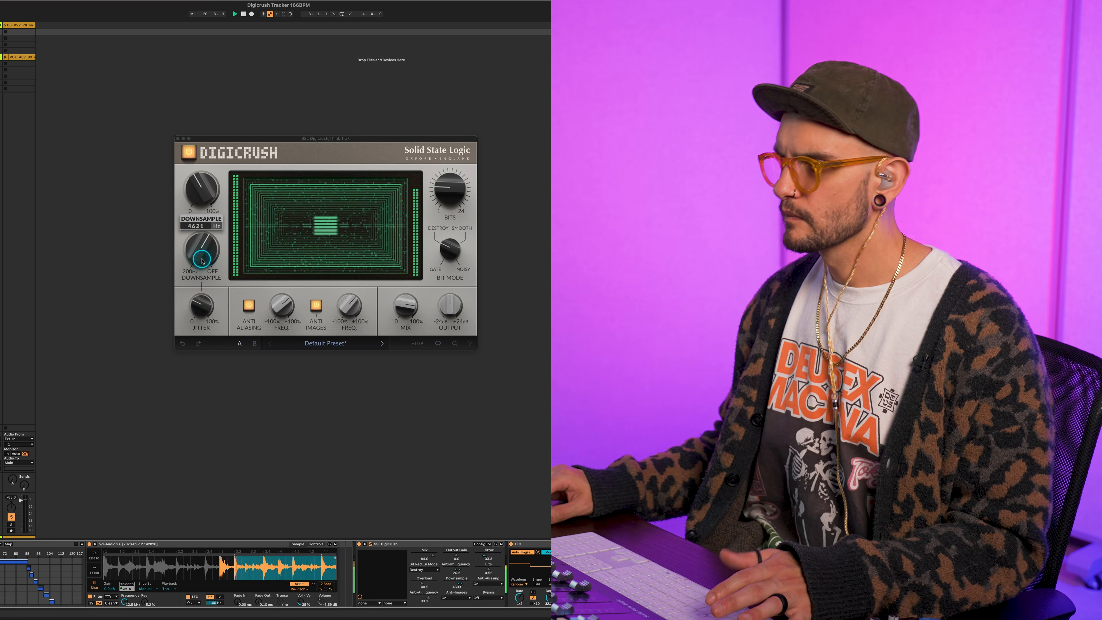
Switch off Think Trak's Anti Aliasing, set its frequency to about 54.3%, and switch it back on
{"action": "left_click", "coordinate": [249, 306]}
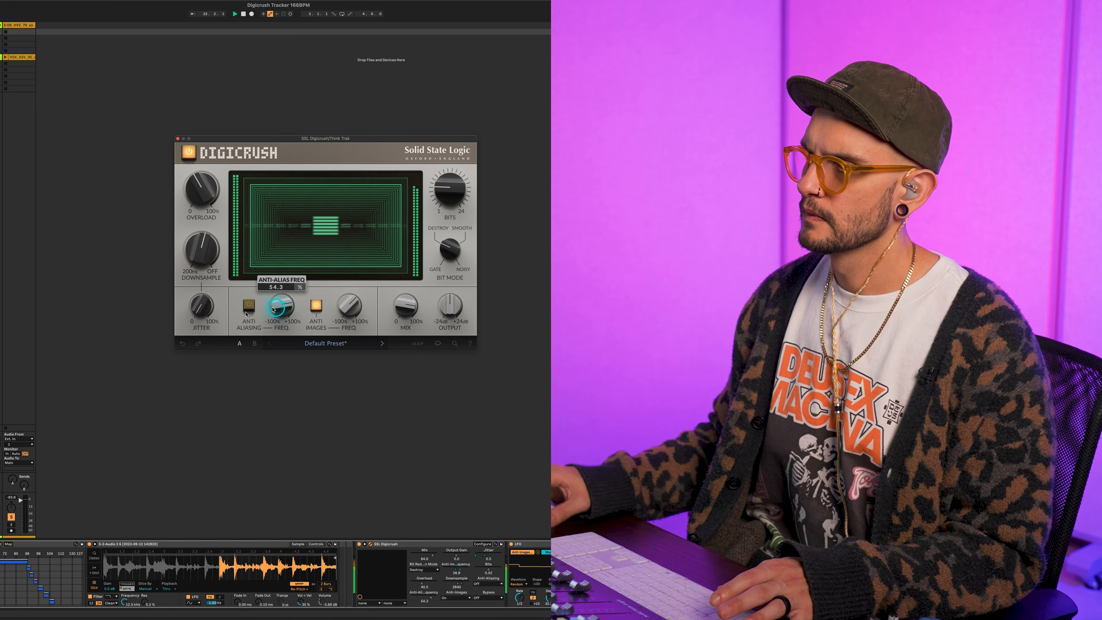
{"action": "left_click", "coordinate": [251, 306]}
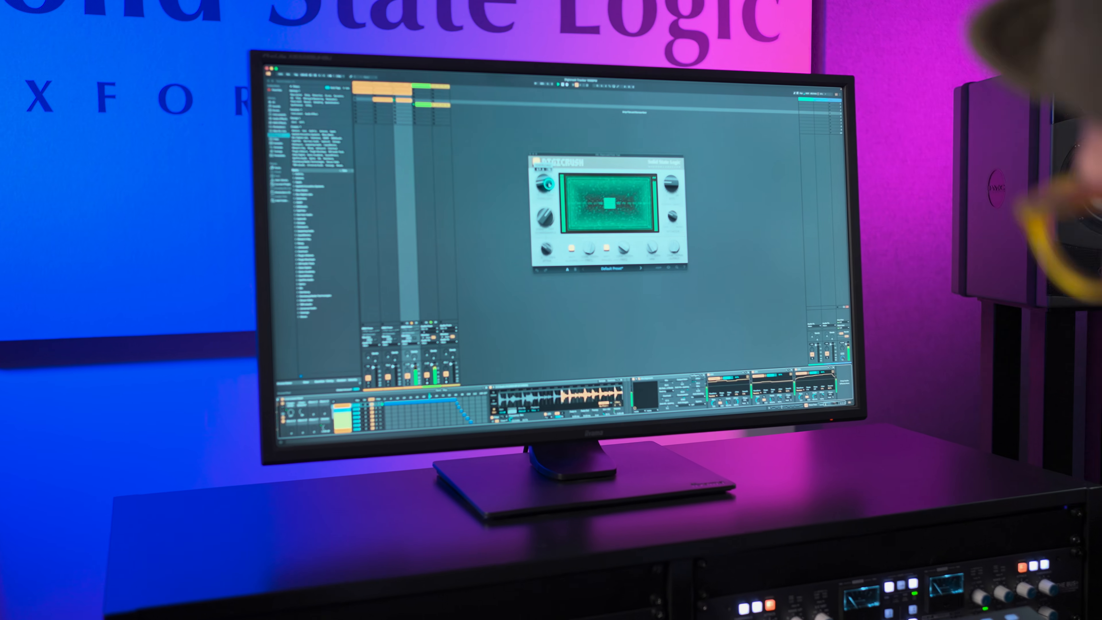
Set Think Trak's Downsample to about 19201 Hz and adjust its Bits
{"action": "left_click_drag", "start_coordinate": [547, 249], "coordinate": [546, 240]}
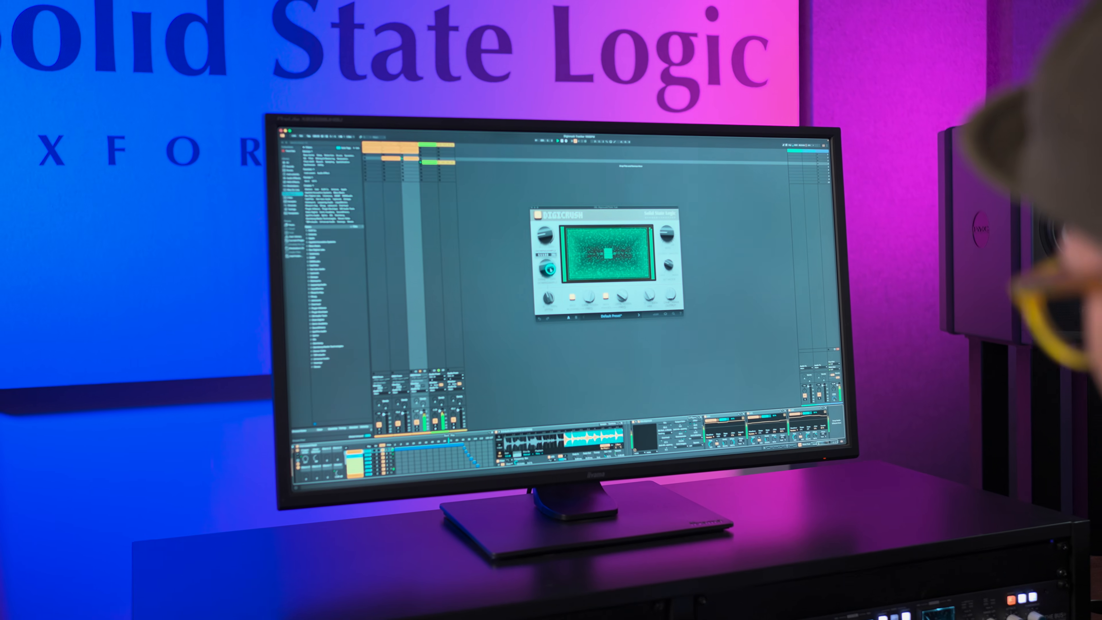
{"action": "left_click_drag", "start_coordinate": [566, 293], "coordinate": [560, 290]}
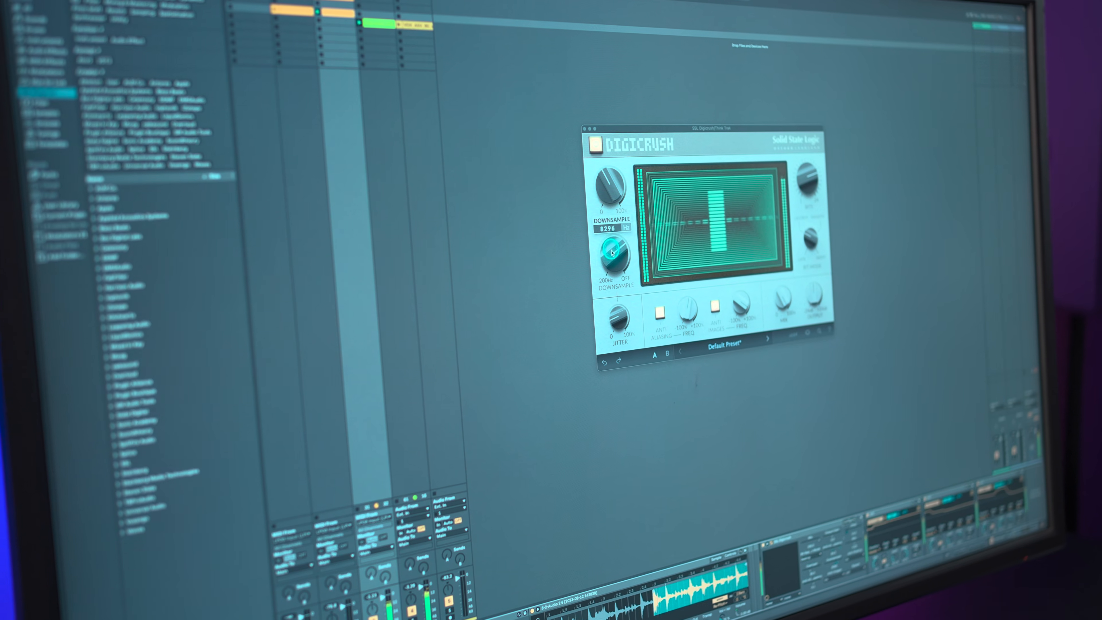
{"action": "left_click_drag", "start_coordinate": [612, 252], "coordinate": [611, 251]}
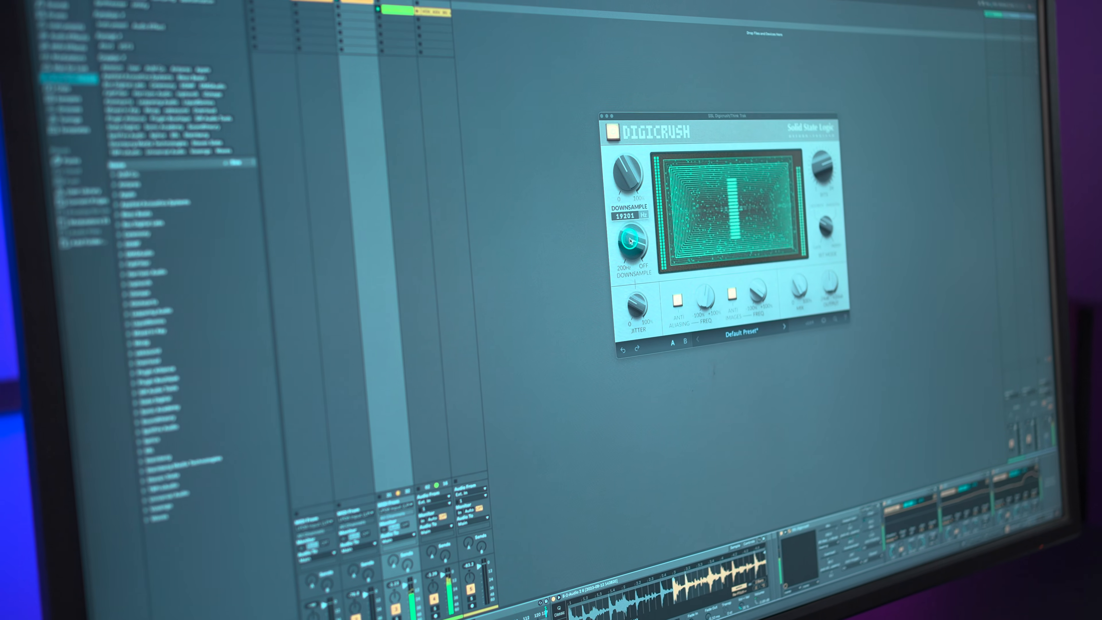
{"action": "mouse_move", "coordinate": [822, 166]}
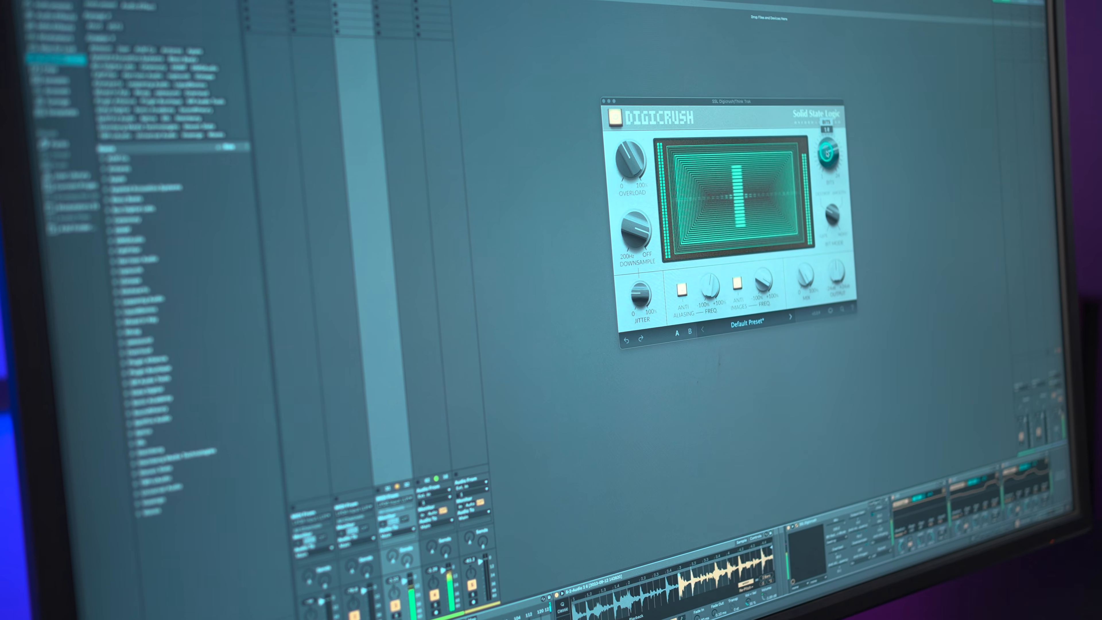